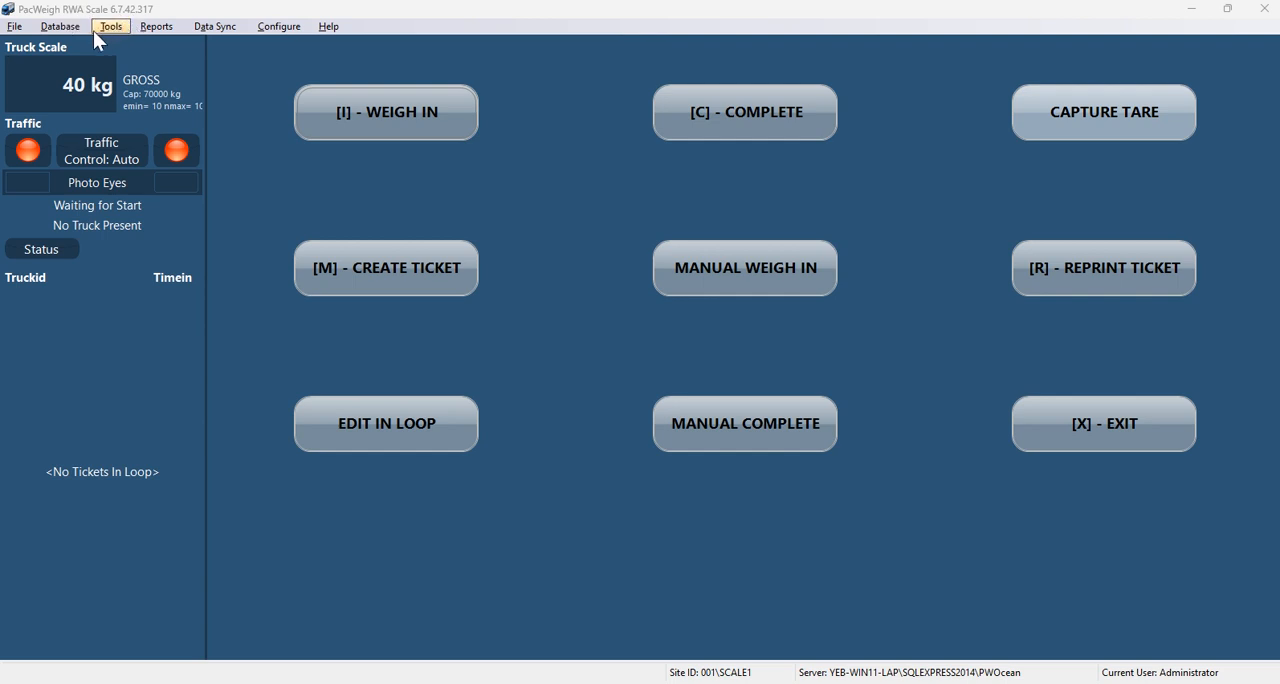
pyautogui.click(14, 26)
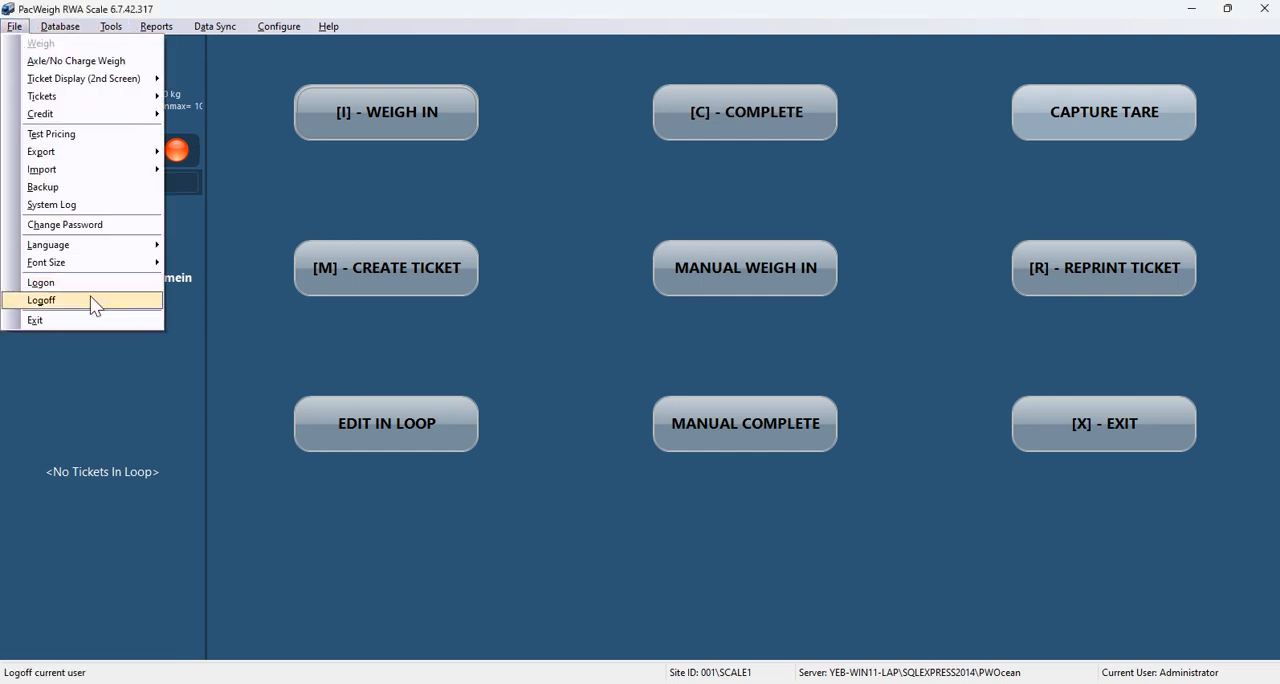
pyautogui.click(742, 523)
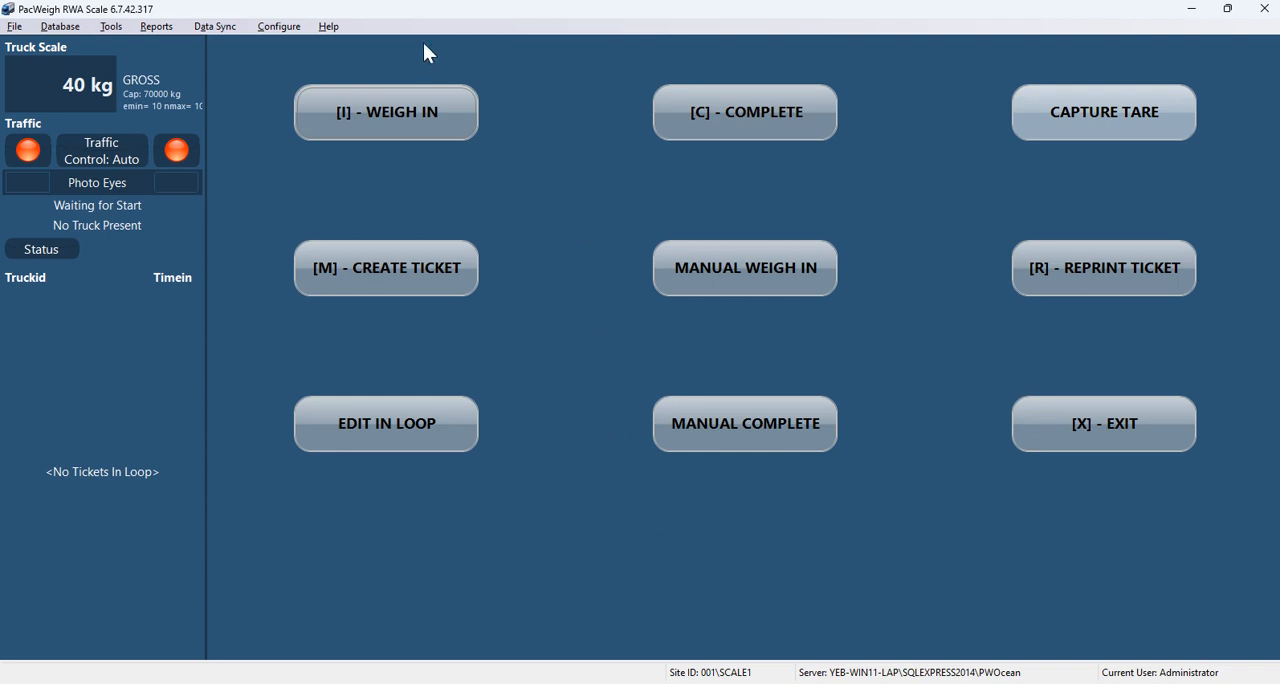
pyautogui.click(72, 36)
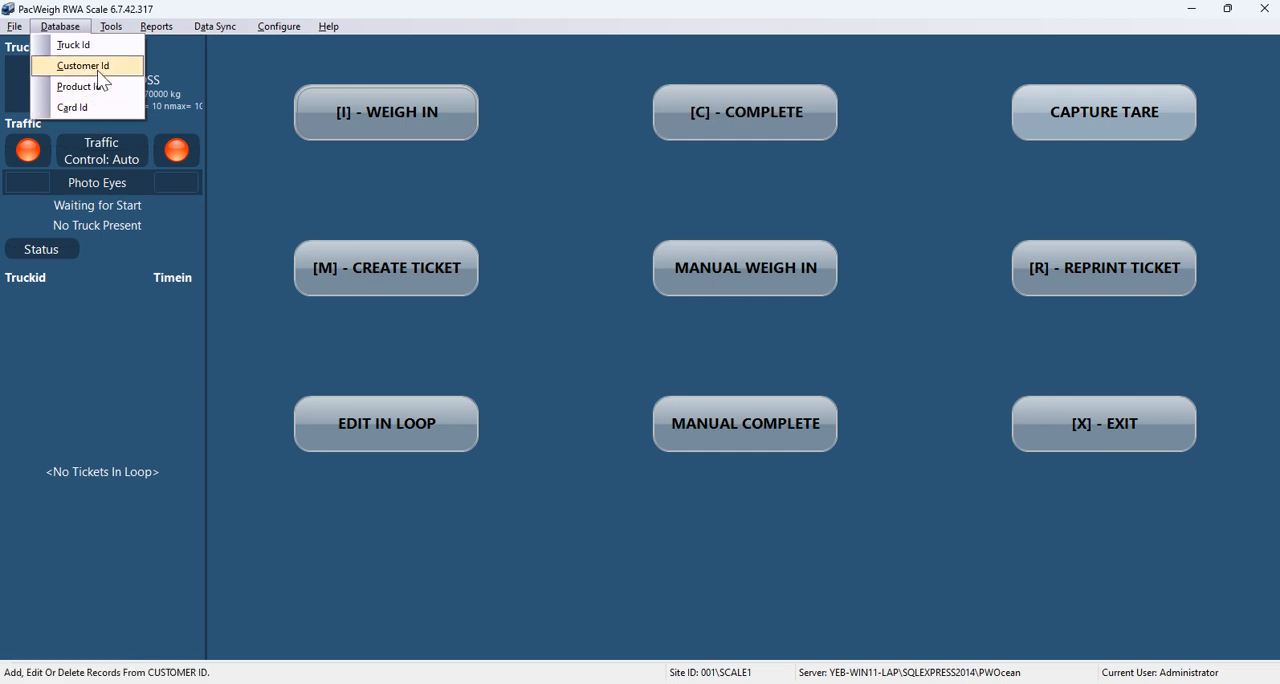
pyautogui.click(85, 45)
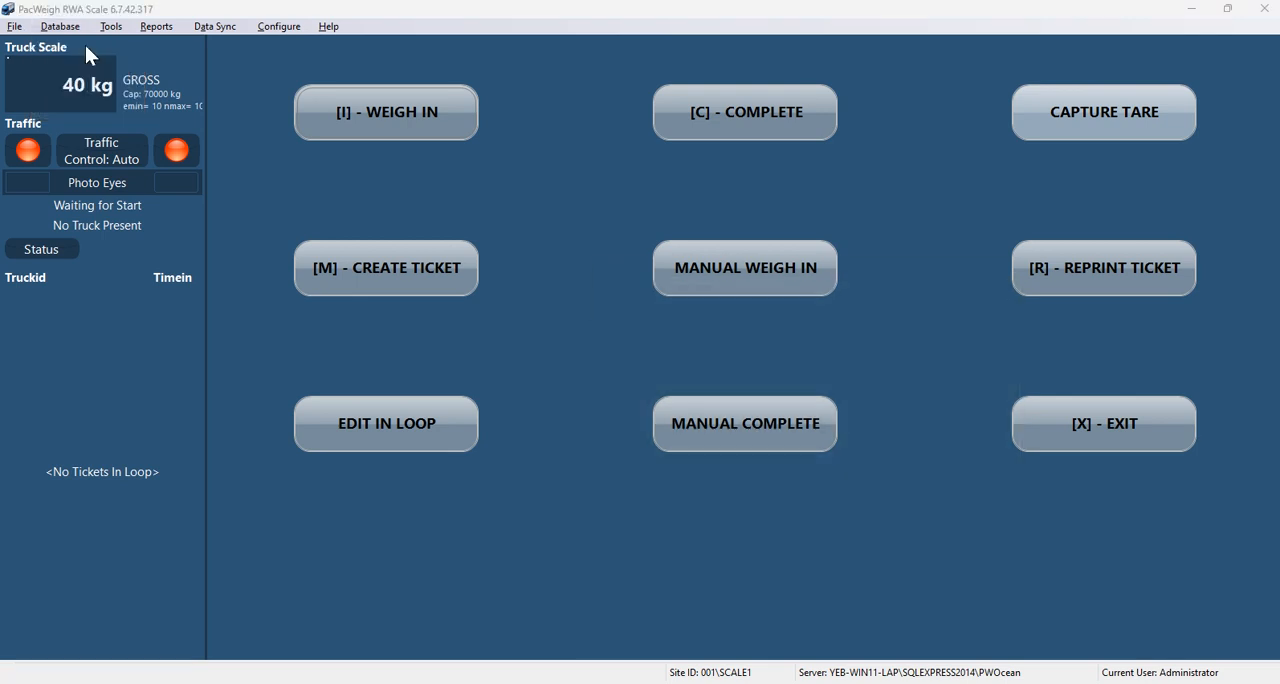
# Step: Open the truck database and add a new truck record with ID 111
pyautogui.click(62, 27)
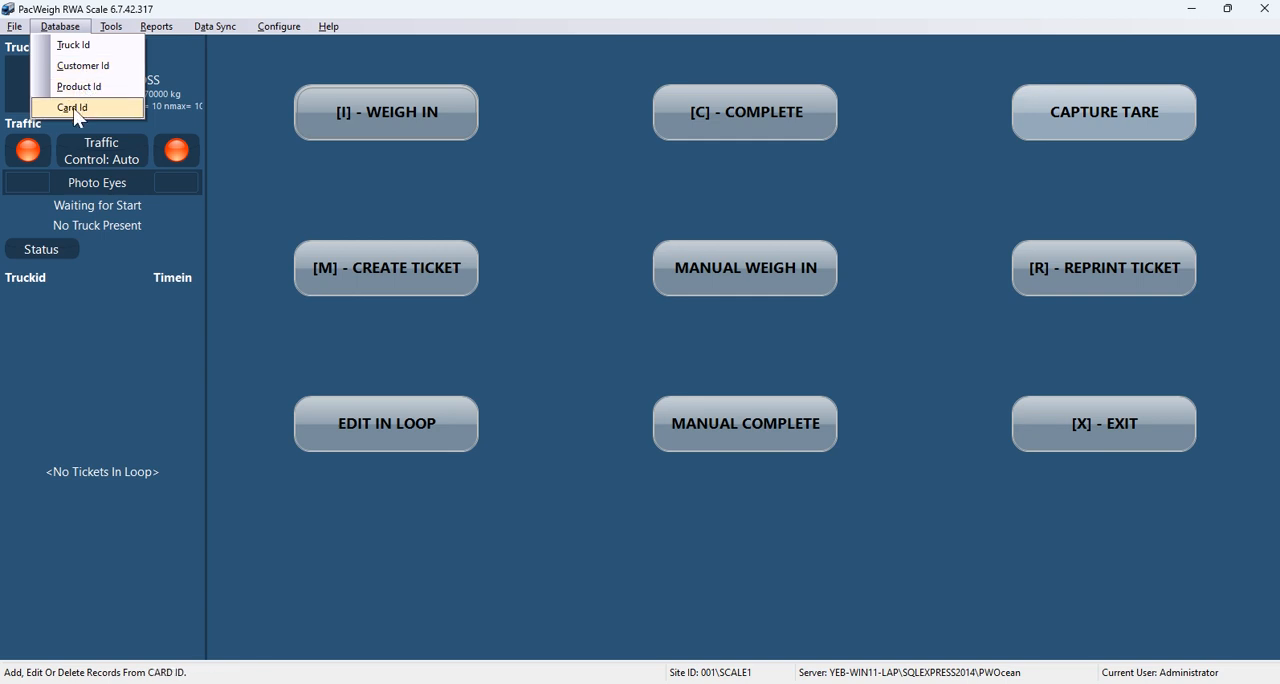
pyautogui.click(87, 46)
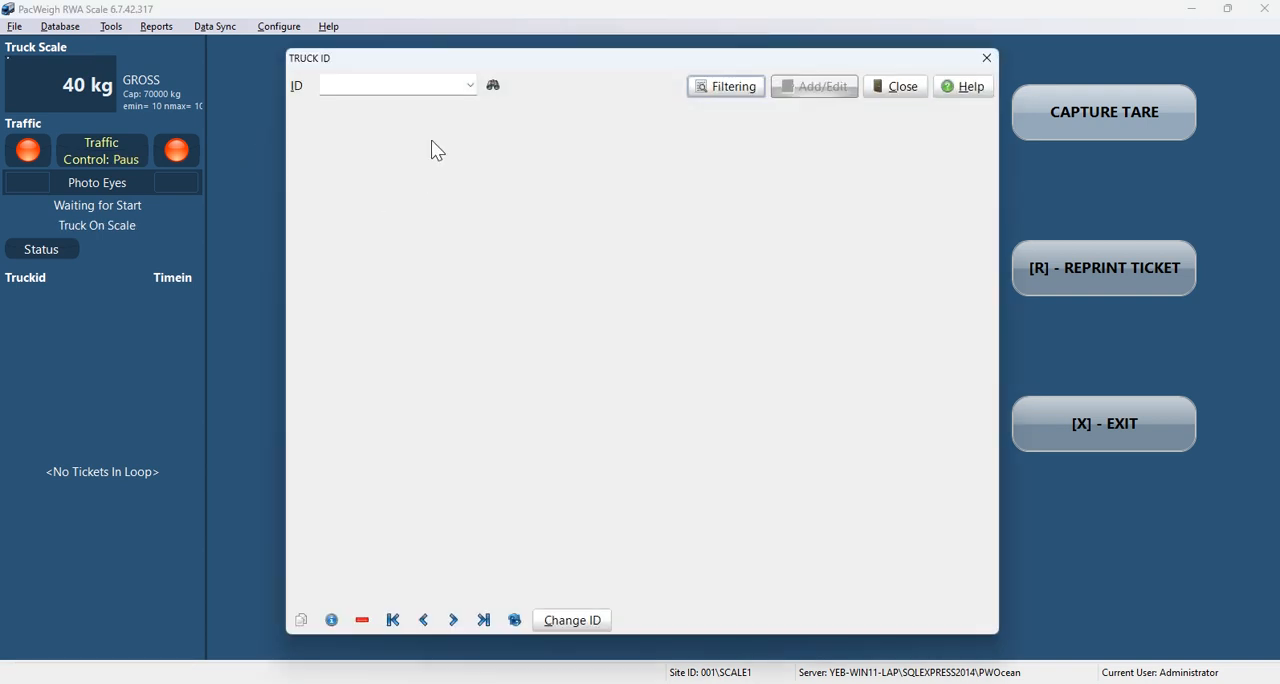
pyautogui.click(431, 85)
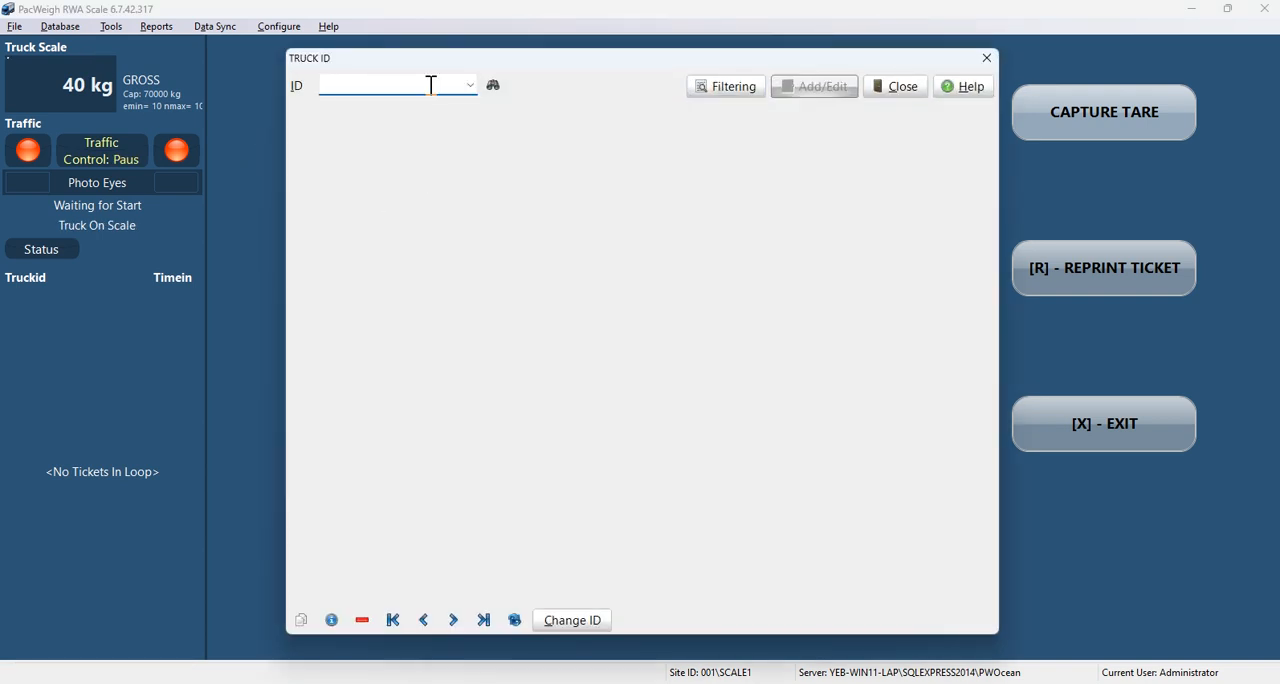
pyautogui.write('111')
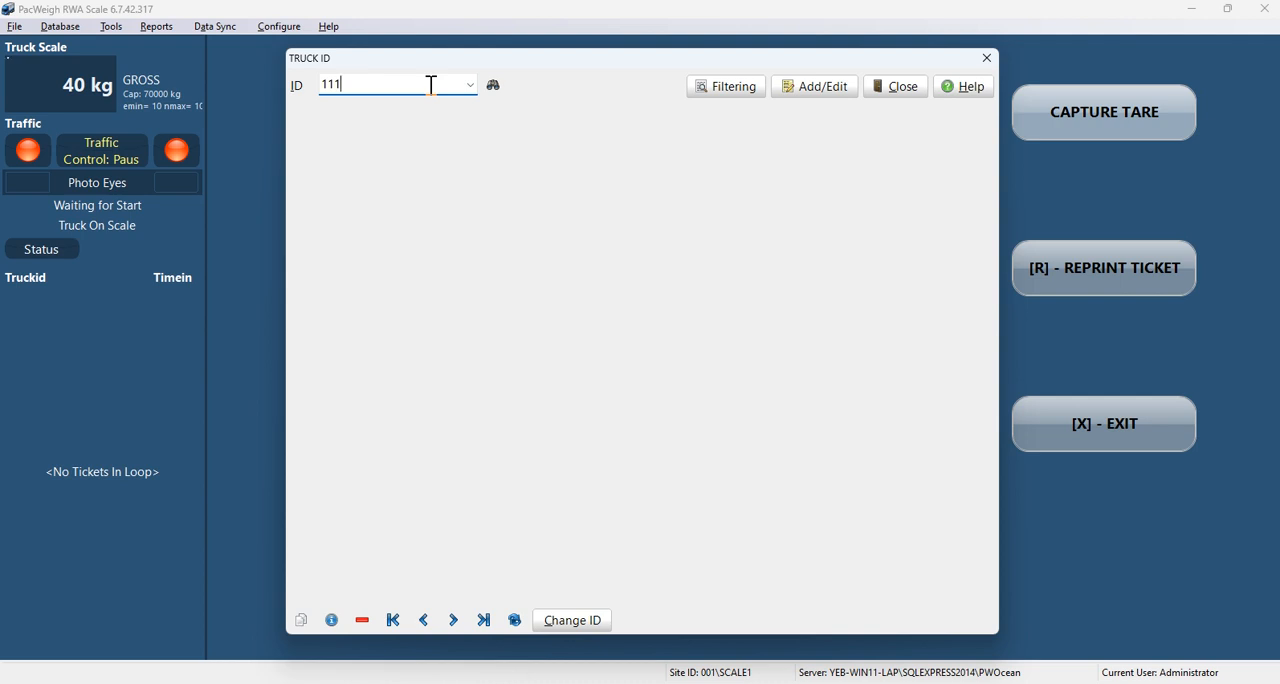
pyautogui.doubleClick(431, 85)
pyautogui.click(802, 88)
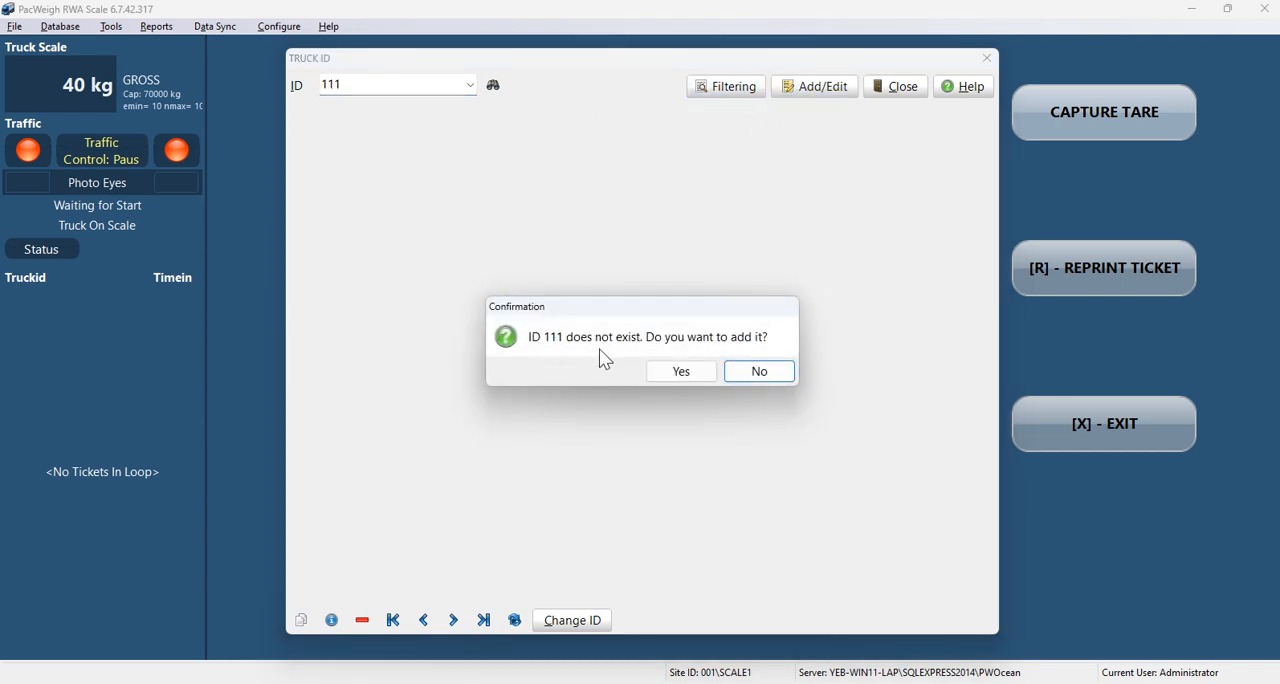
pyautogui.click(679, 374)
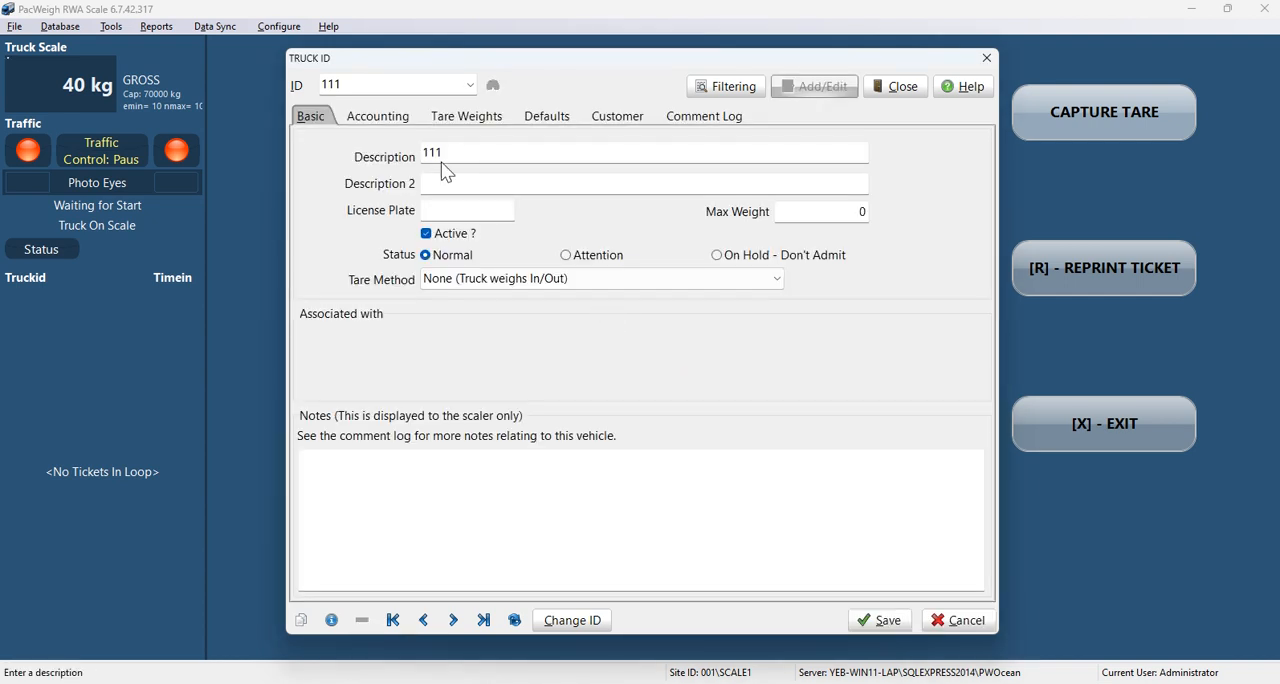
# Step: Set truck 111's description to "Test111" and its tare method to "Use the last Tare"
pyautogui.moveTo(455, 152); pyautogui.dragTo(380, 150)
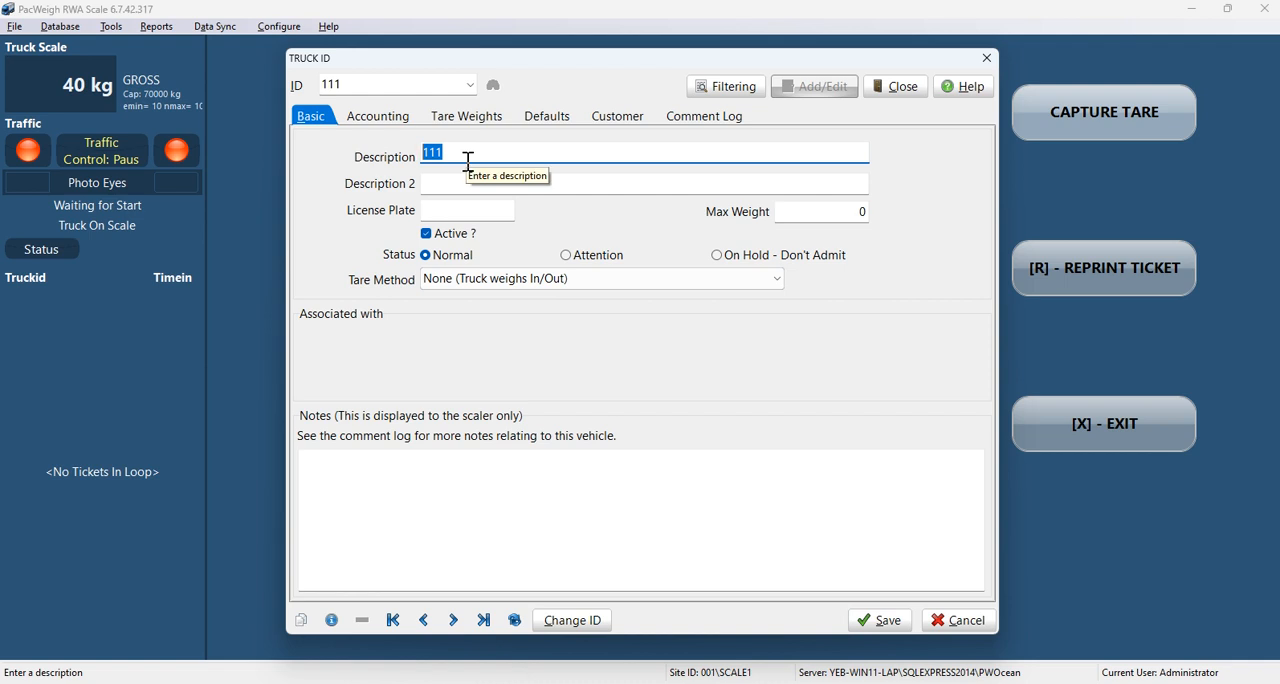
pyautogui.write('Tes')
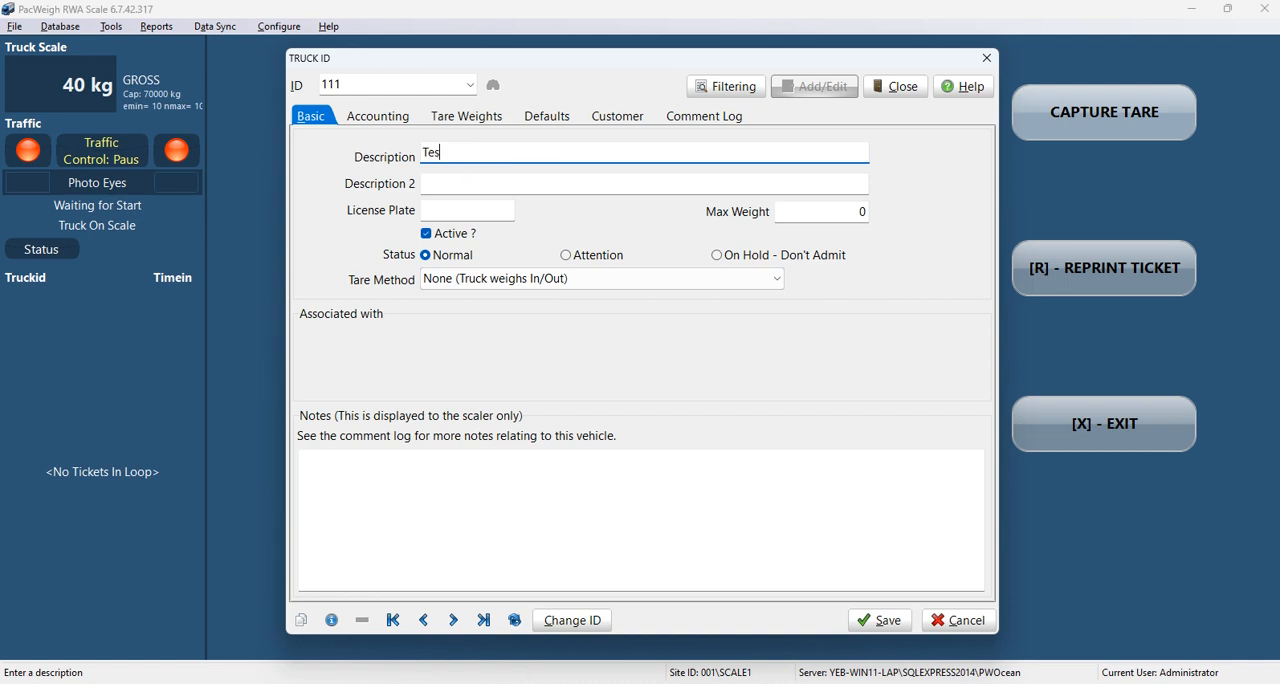
pyautogui.write('t111')
pyautogui.click(444, 280)
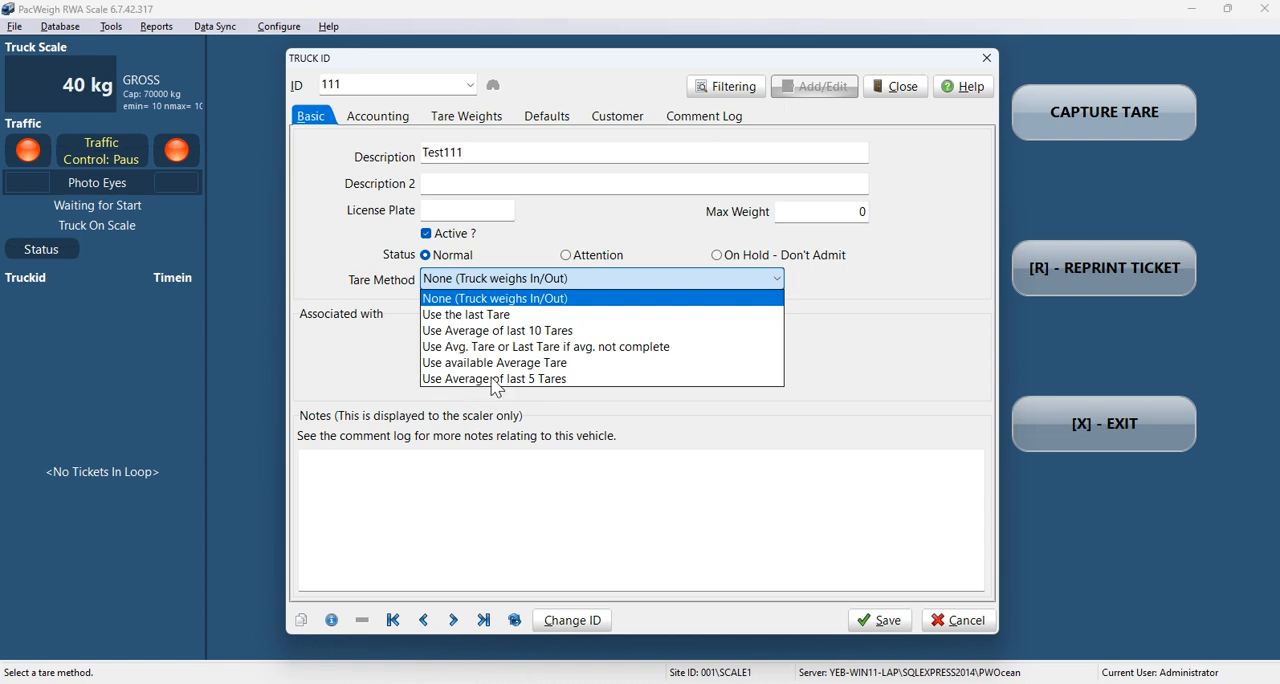
pyautogui.click(493, 314)
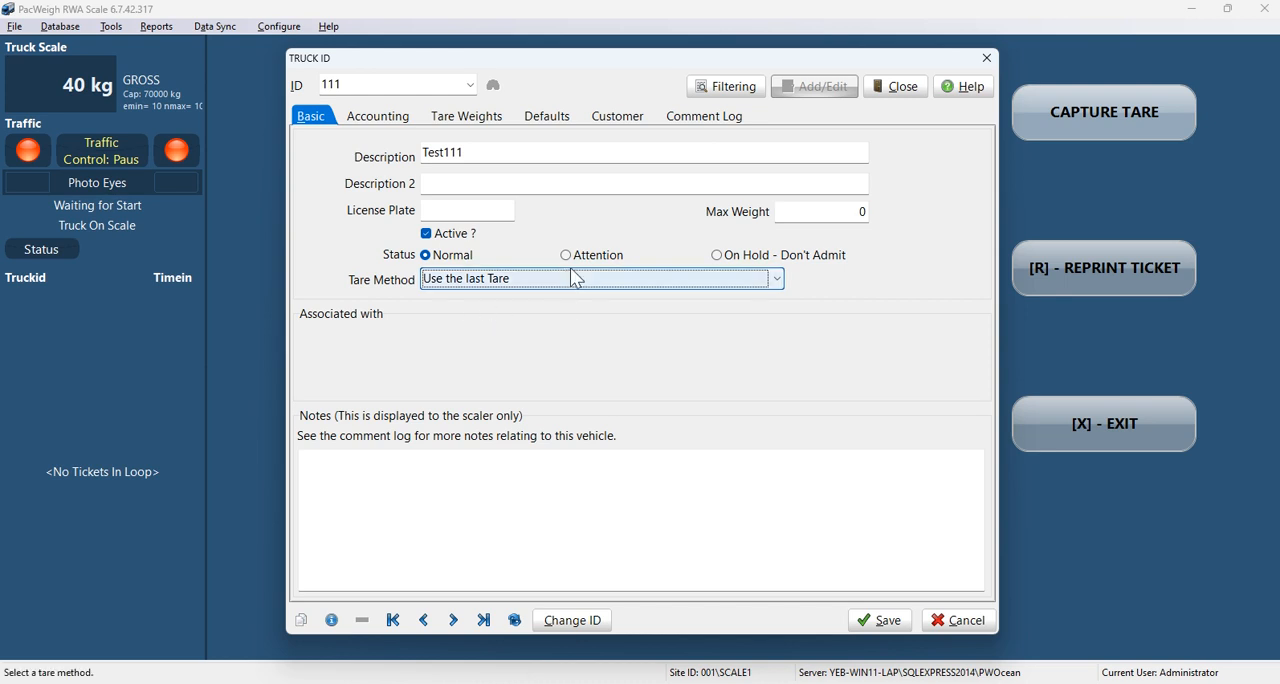
# Step: Enter 10000 as truck 111's first tare weight, then save and close the record
pyautogui.click(465, 128)
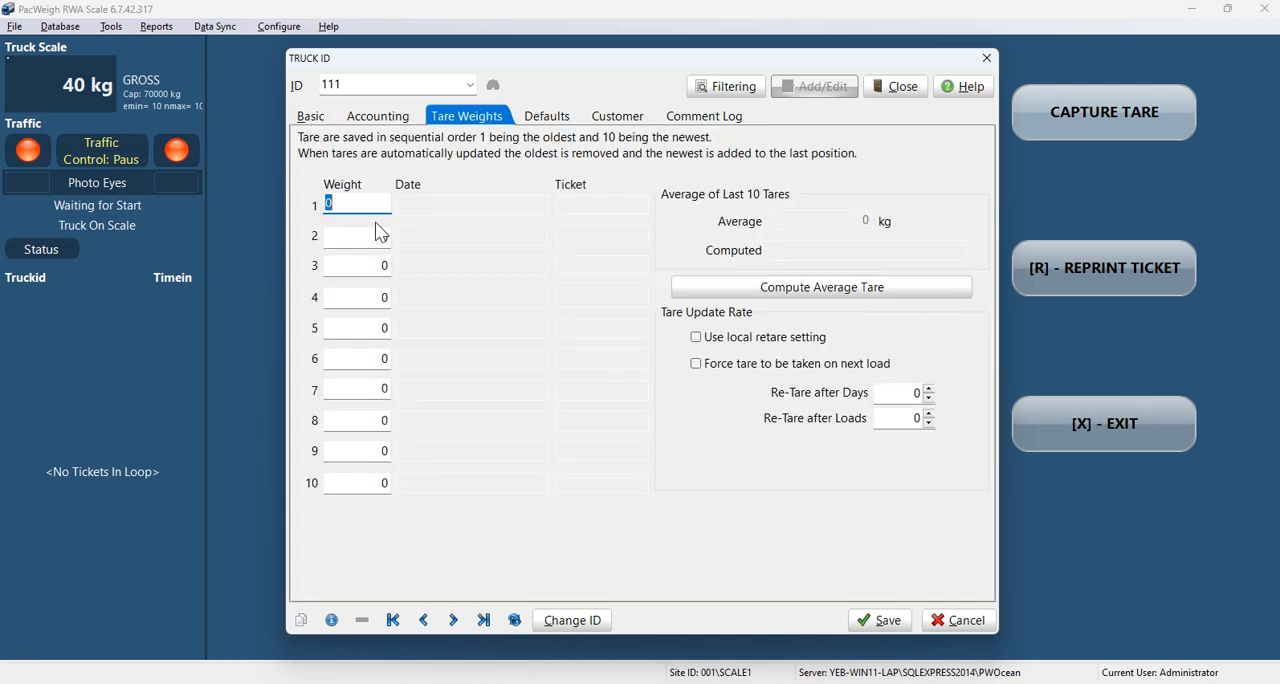
pyautogui.write('10000')
pyautogui.click(884, 622)
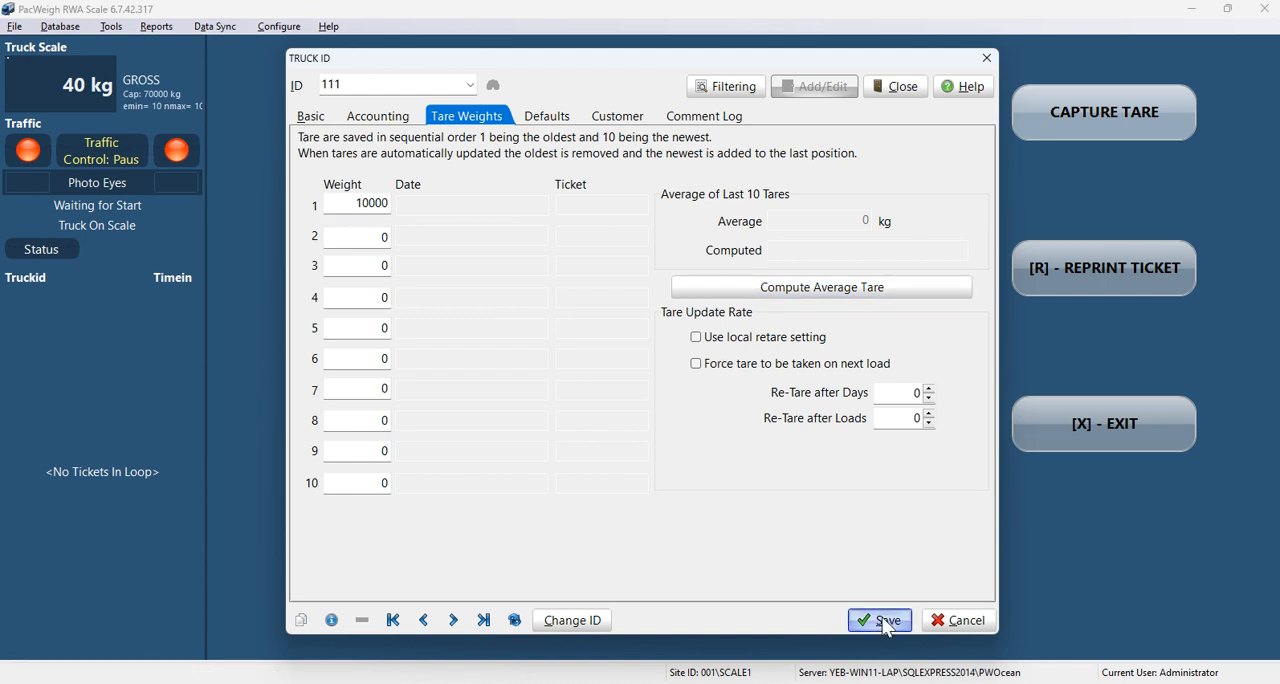
pyautogui.click(962, 621)
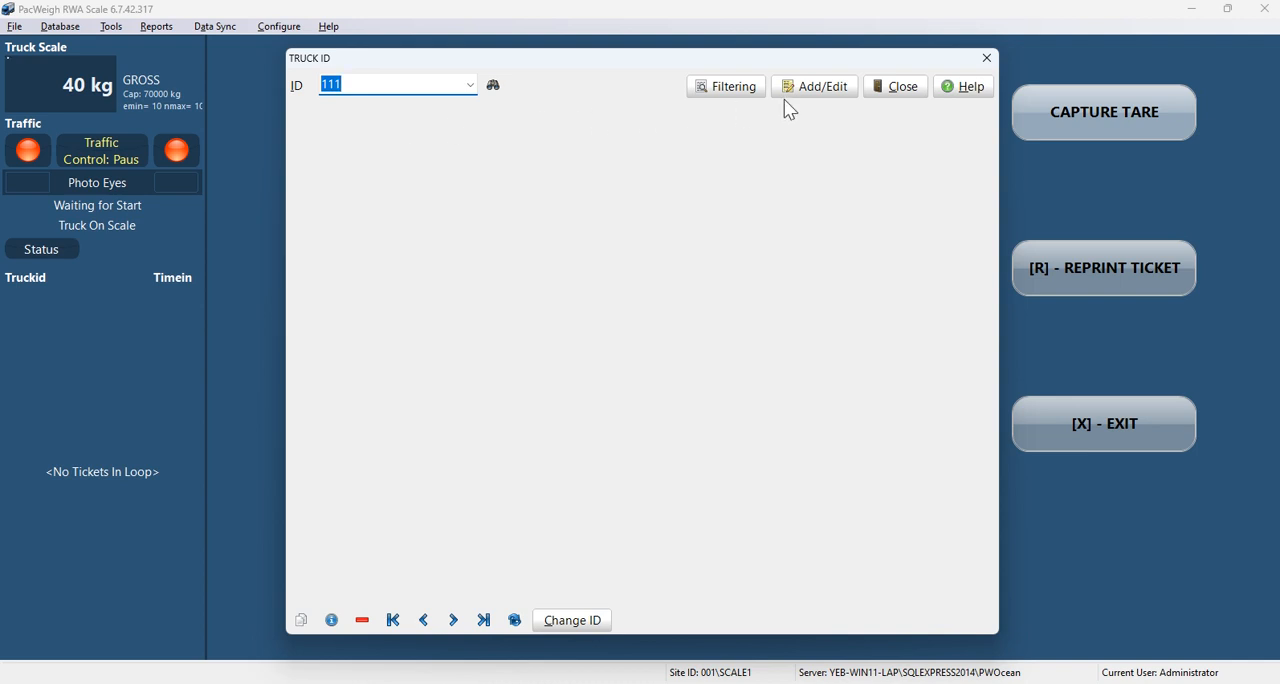
# Step: Reopen truck 111's record to check its saved tare weight, then close the truck database
pyautogui.click(472, 86)
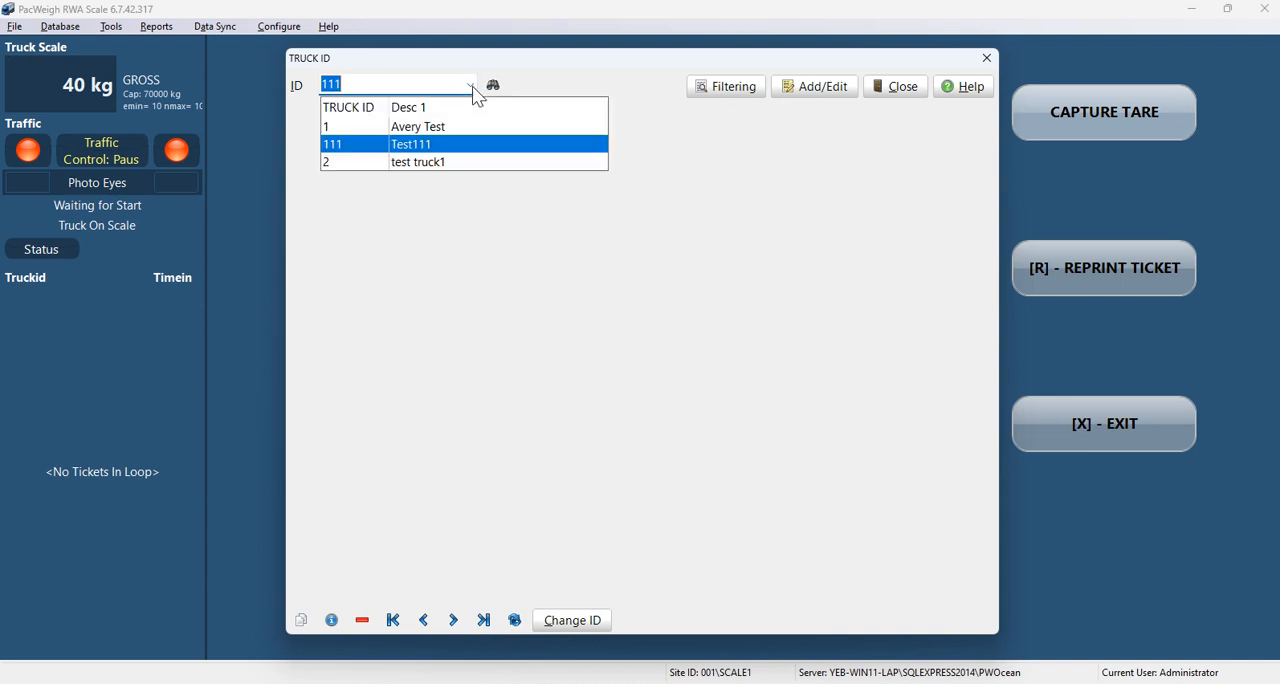
pyautogui.click(350, 144)
pyautogui.click(790, 95)
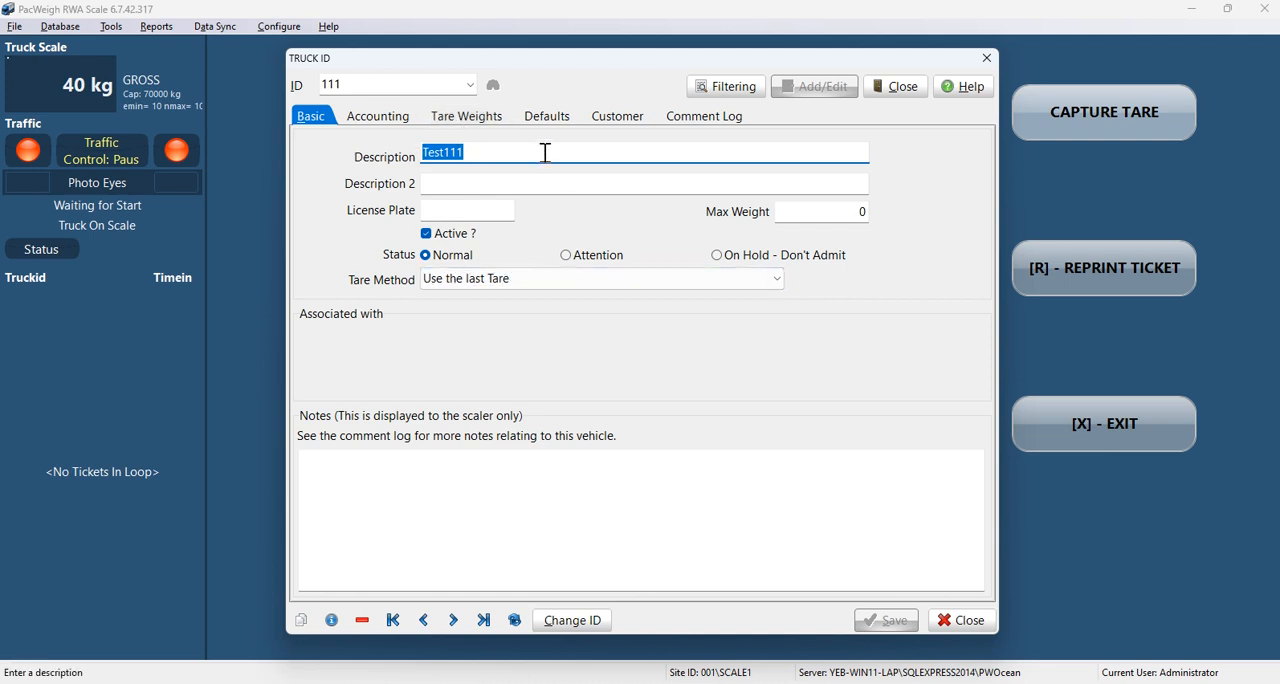
pyautogui.click(466, 116)
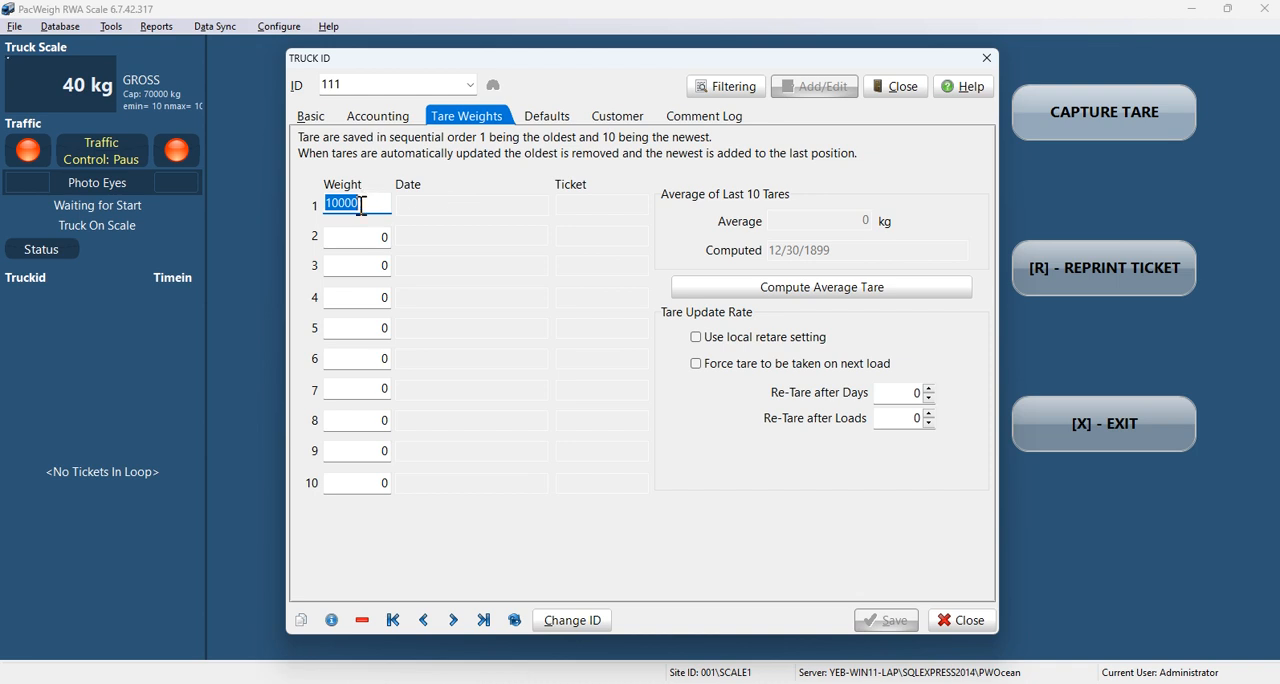
pyautogui.click(960, 620)
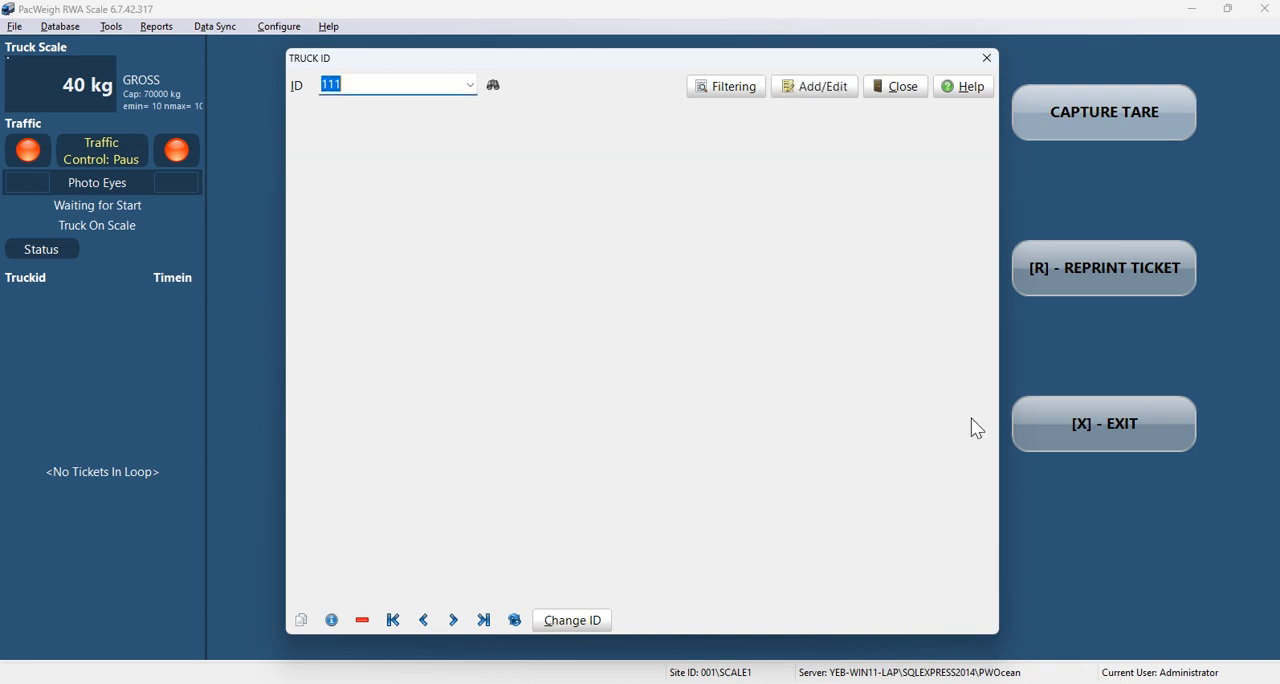
pyautogui.click(914, 90)
# Step: Open the product database and view the basic details of product 10, Sand, then close the record
pyautogui.click(60, 26)
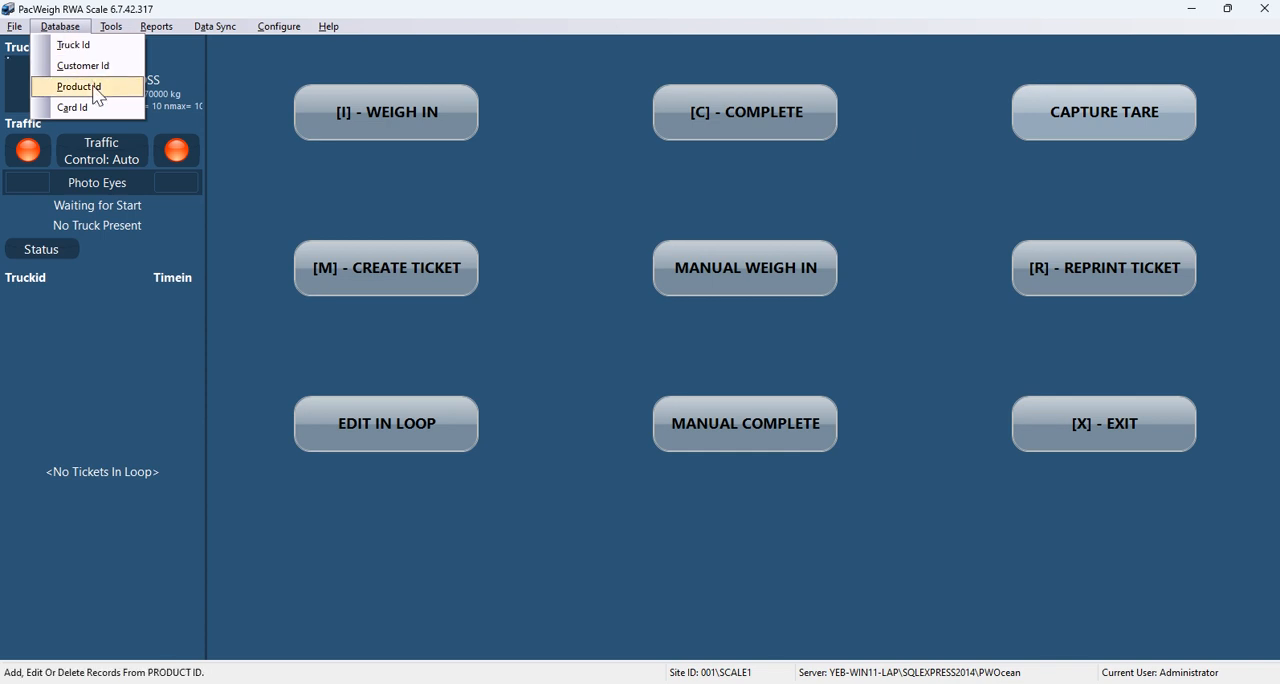
pyautogui.click(90, 87)
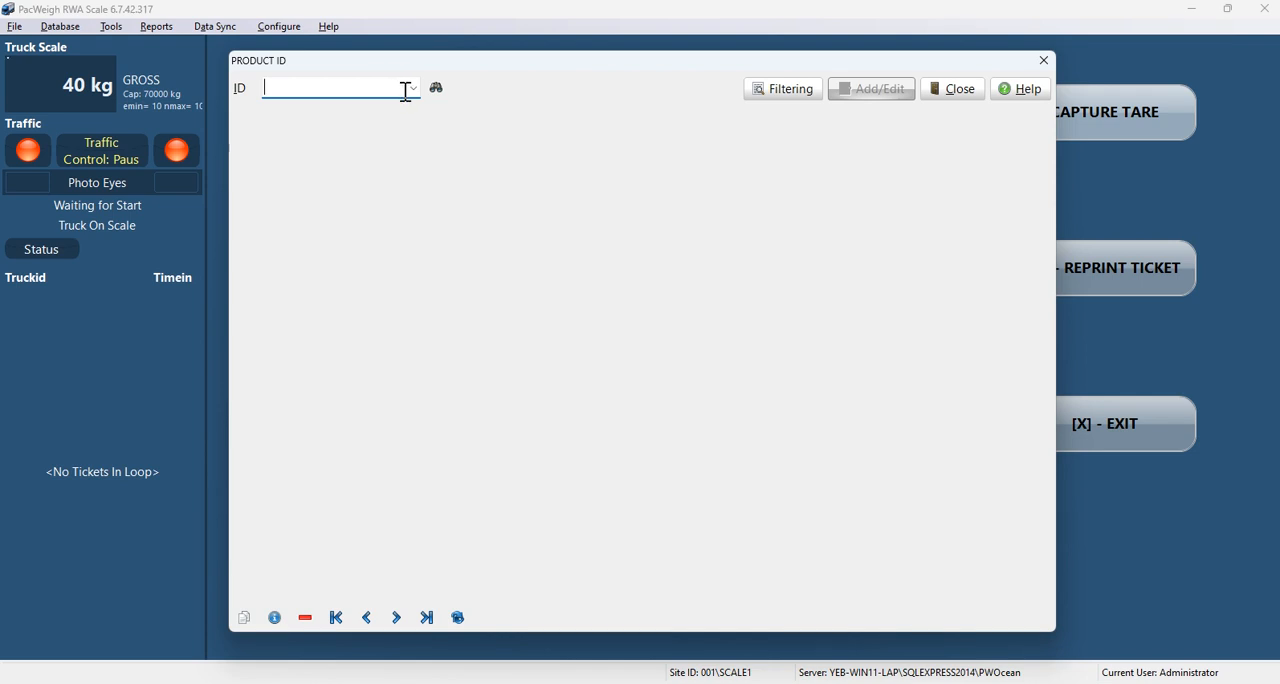
pyautogui.click(411, 92)
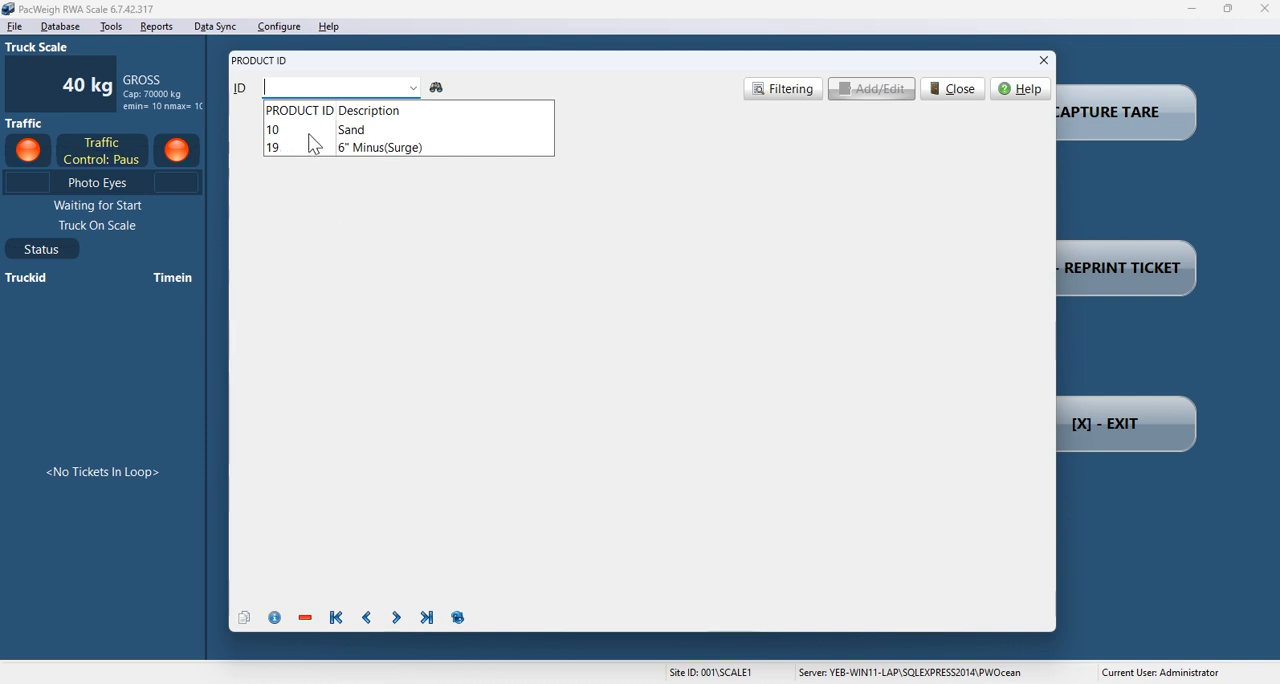
pyautogui.click(308, 130)
pyautogui.click(862, 96)
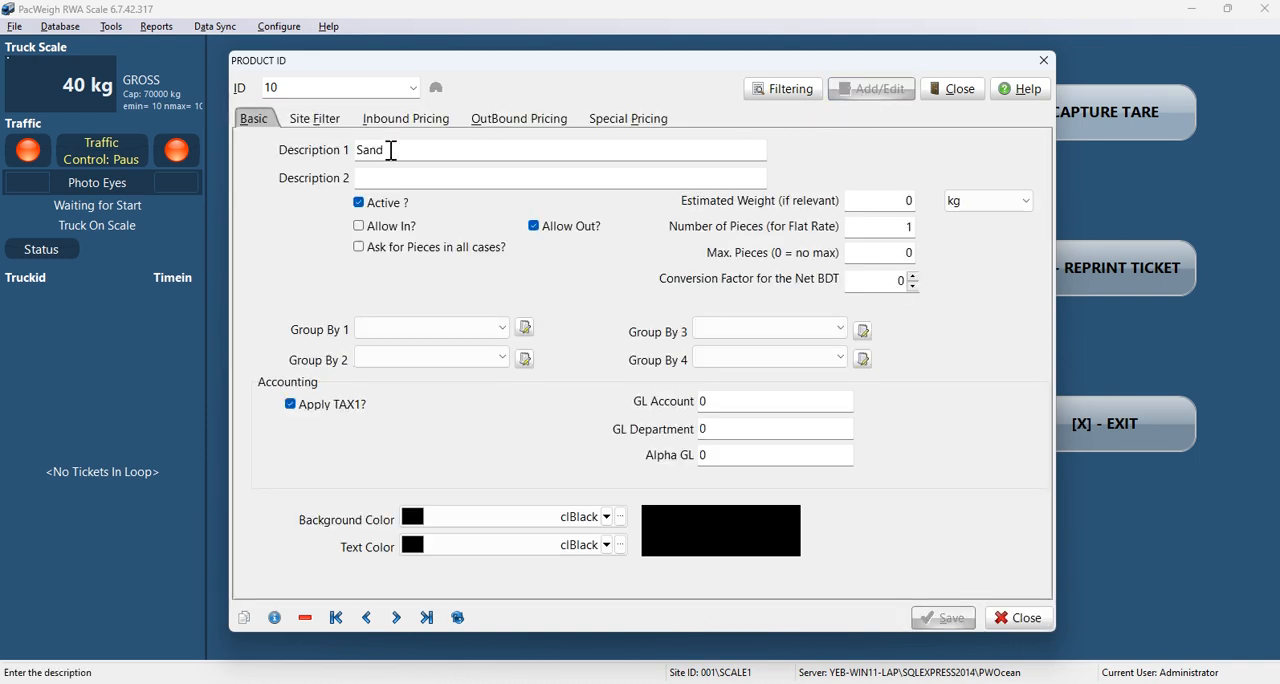
pyautogui.doubleClick(412, 150)
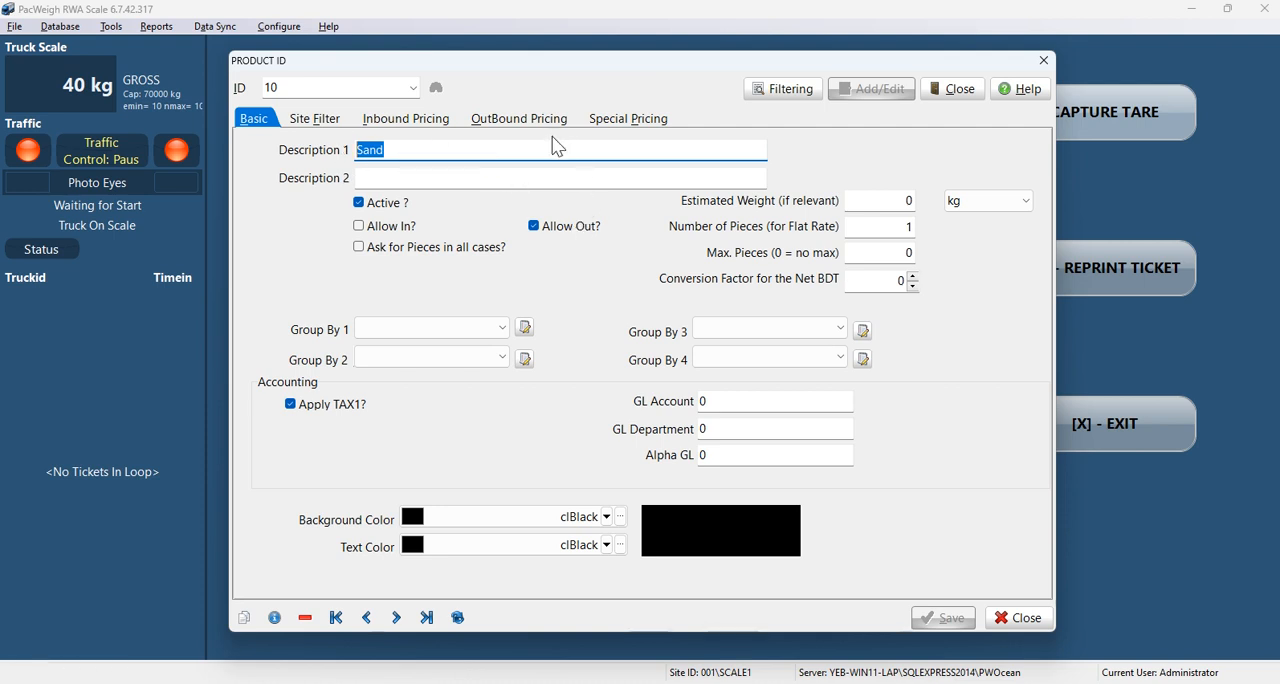
pyautogui.click(1014, 624)
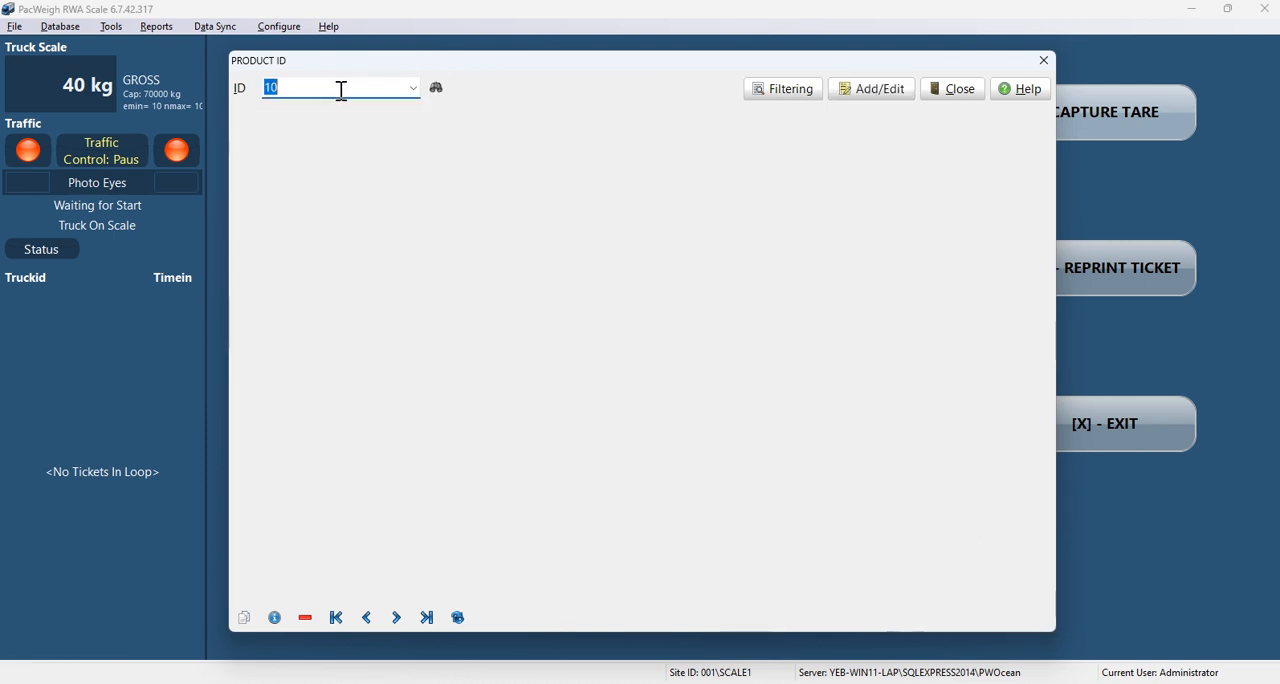
# Step: Add a new product record with ID 11 and the description "fine sand"
pyautogui.click(336, 88)
pyautogui.write('1')
pyautogui.click(866, 92)
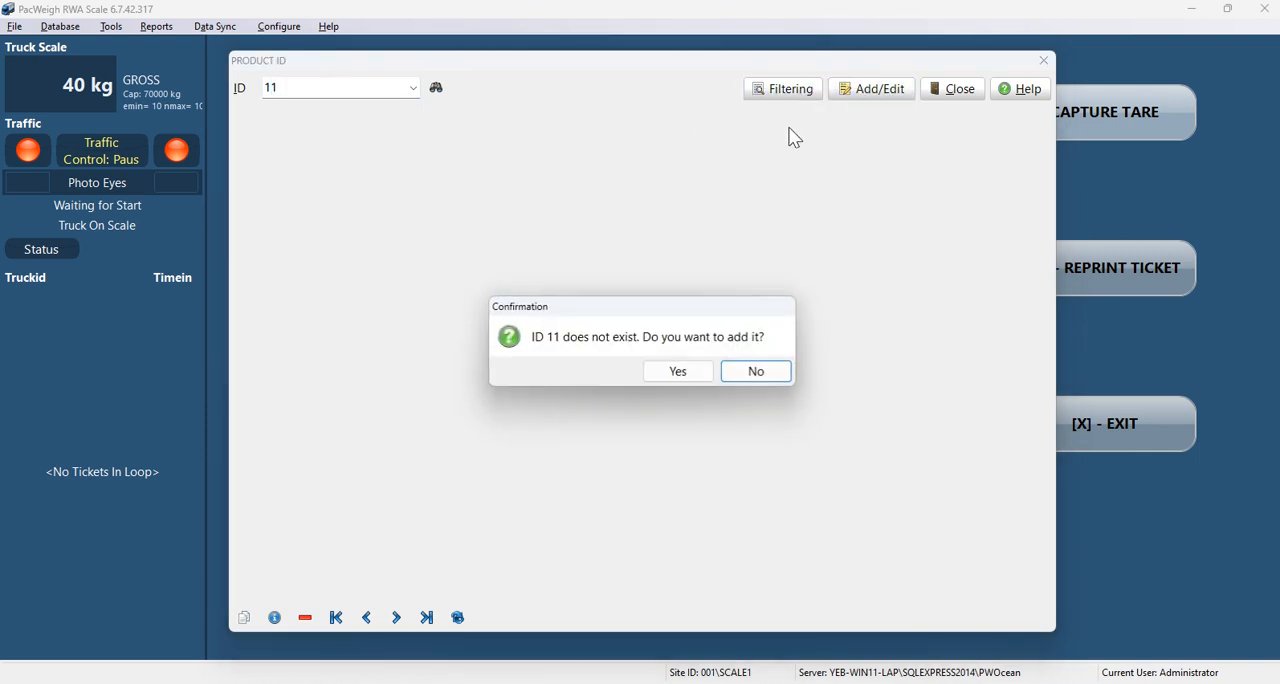
pyautogui.click(680, 376)
pyautogui.click(429, 150)
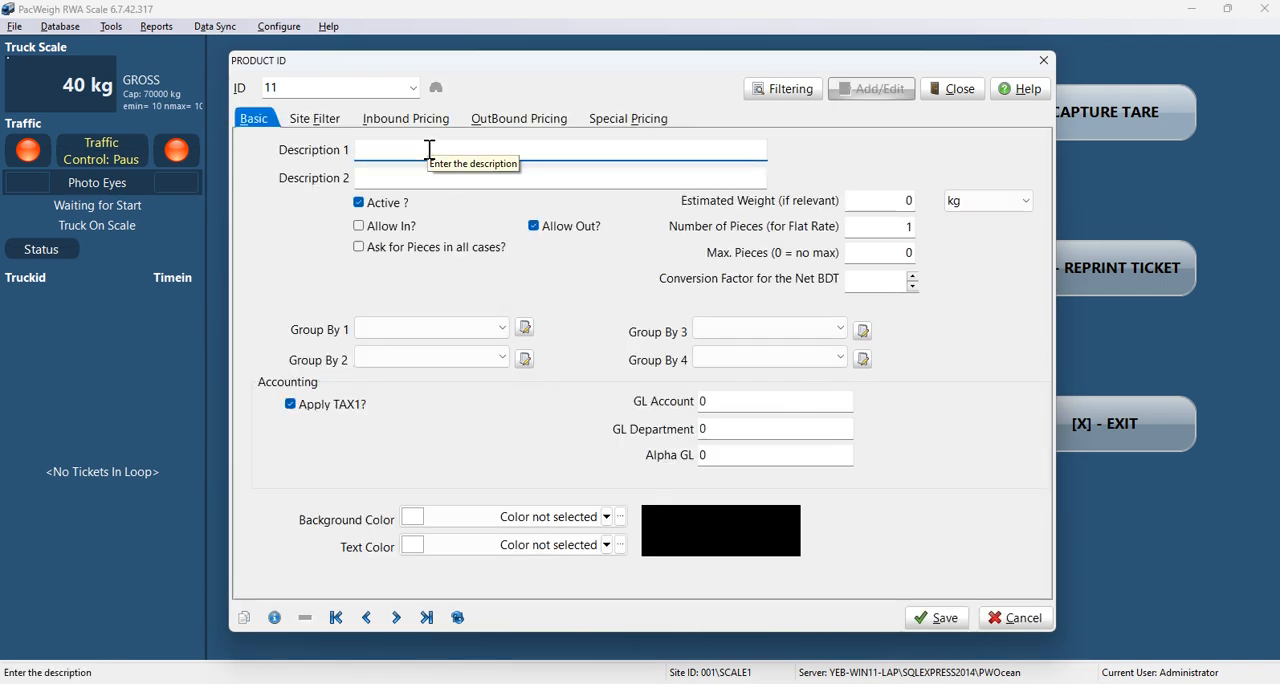
pyautogui.write('fine sand')
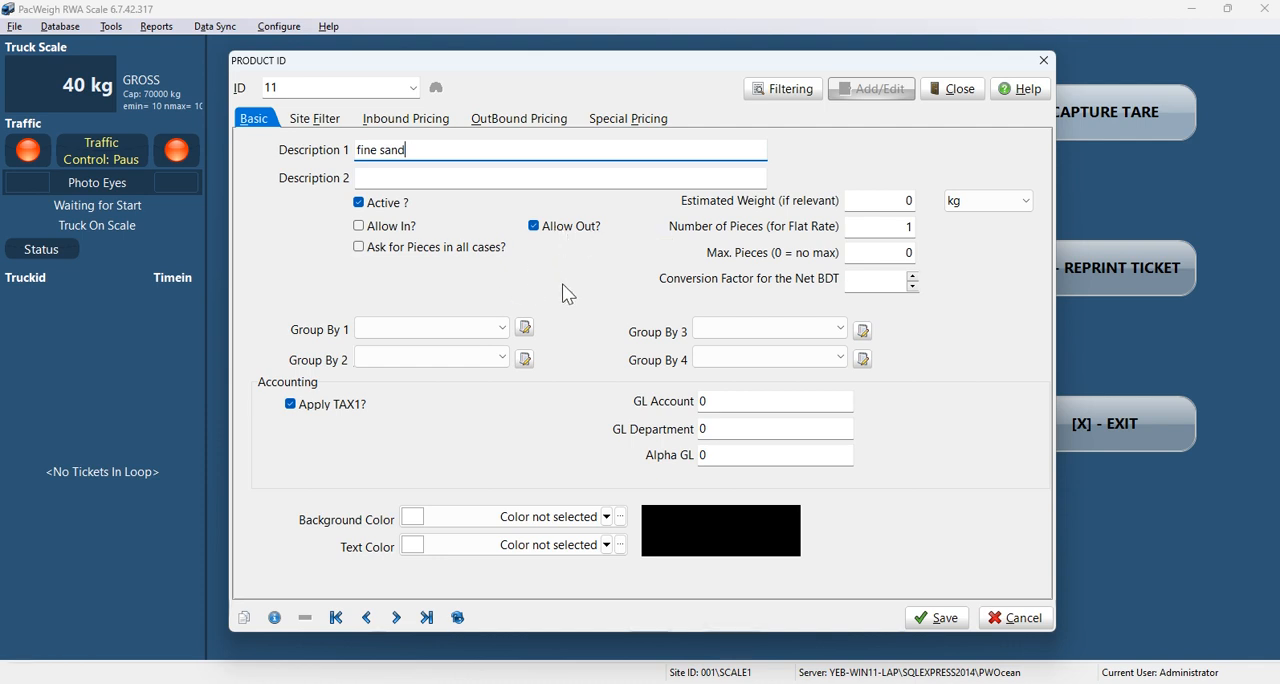
# Step: Set product 11's outbound unit price for Price Level 1 to $1.00
pyautogui.click(450, 122)
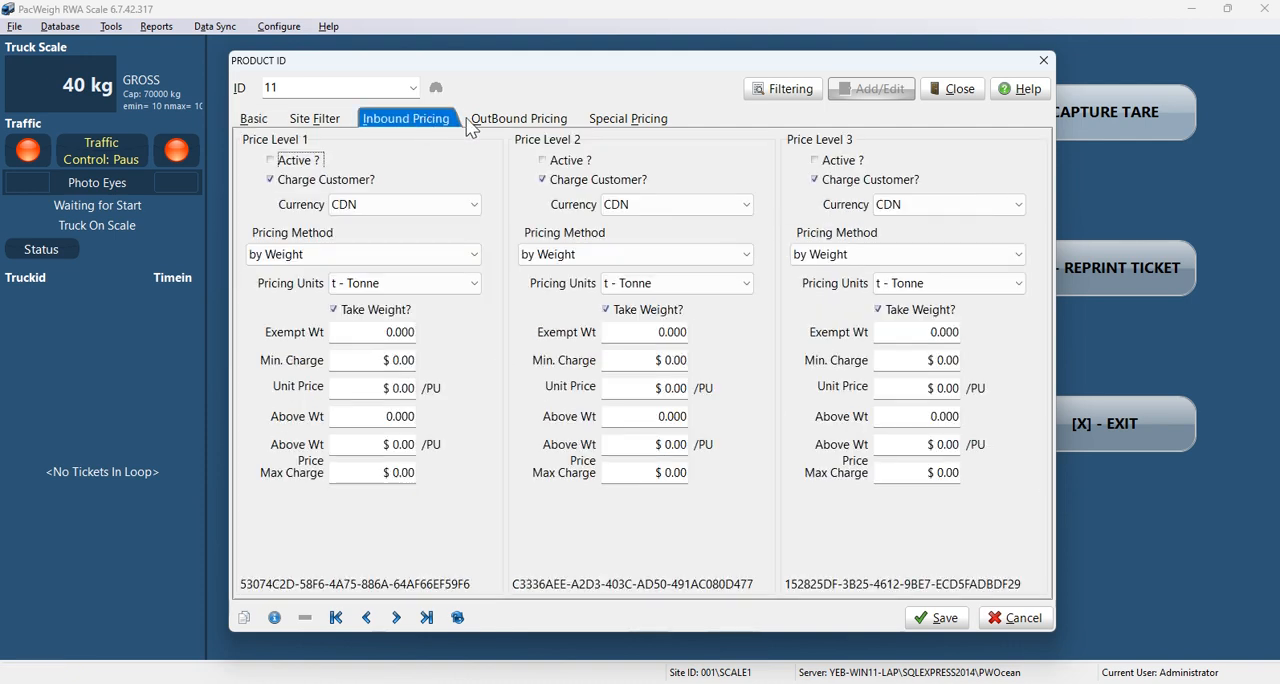
pyautogui.click(519, 119)
pyautogui.click(628, 119)
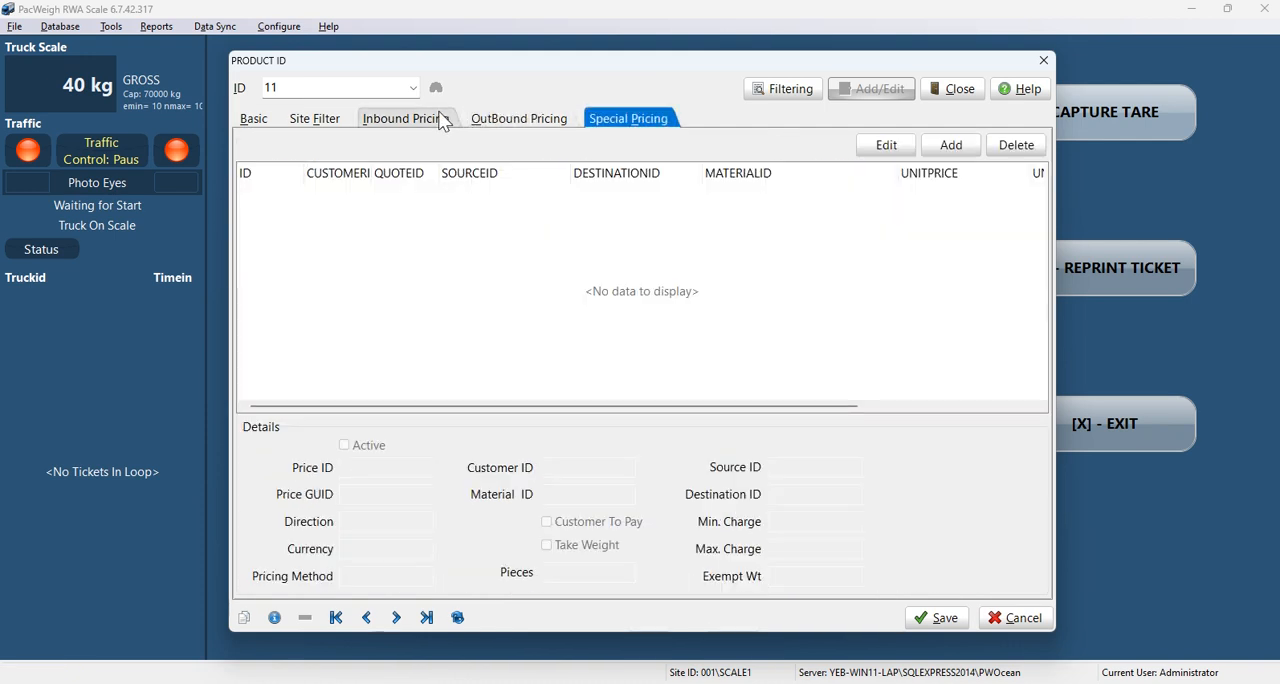
pyautogui.click(500, 117)
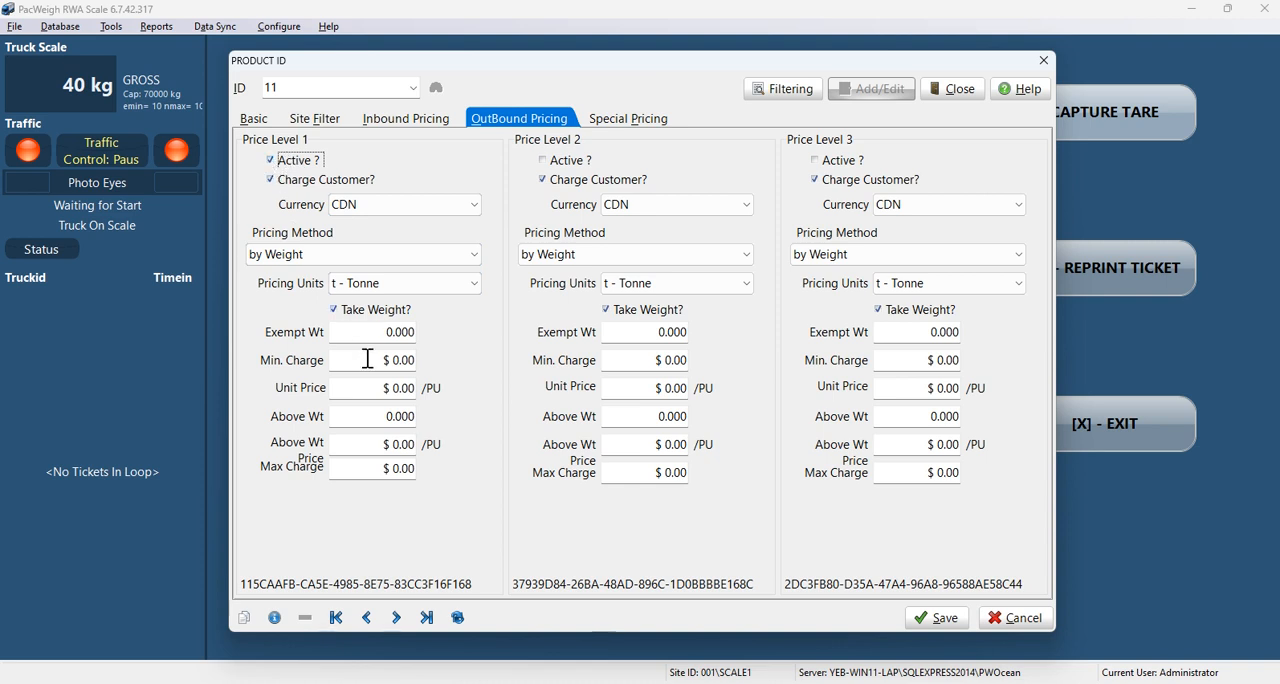
pyautogui.click(390, 388)
pyautogui.write('1')
pyautogui.click(414, 415)
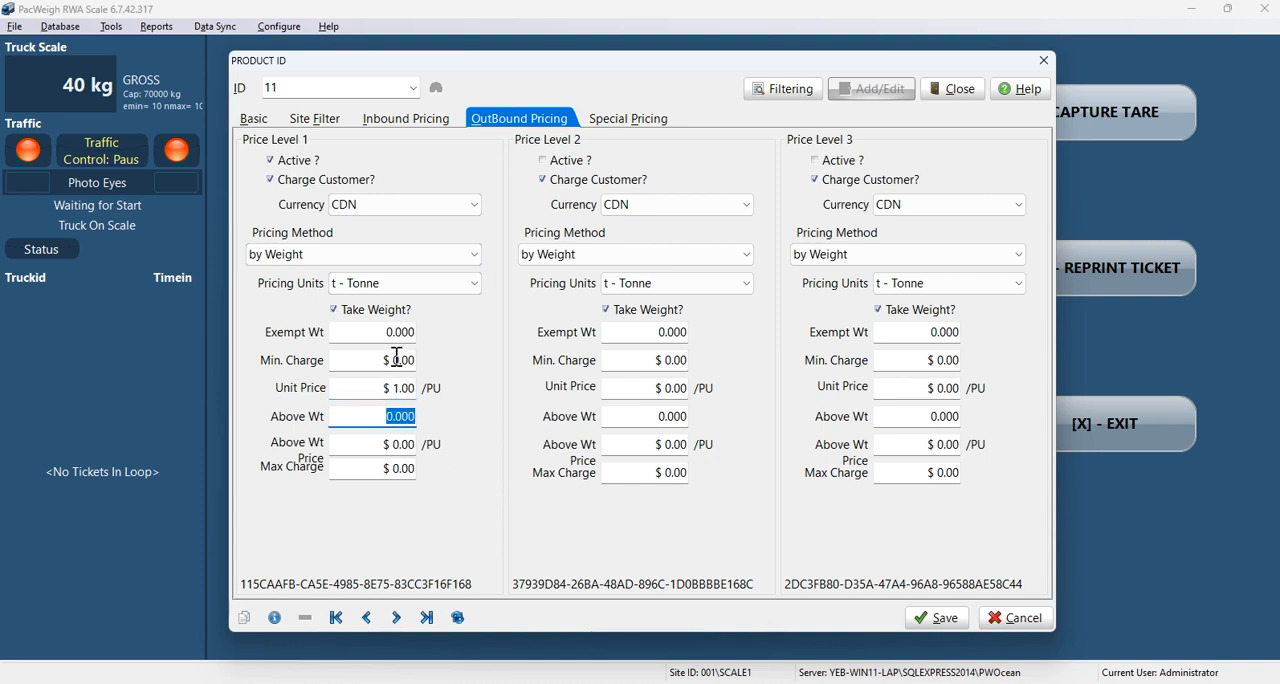
# Step: Save product 11, reopen its record to check the basic details, then close the product database
pyautogui.click(938, 620)
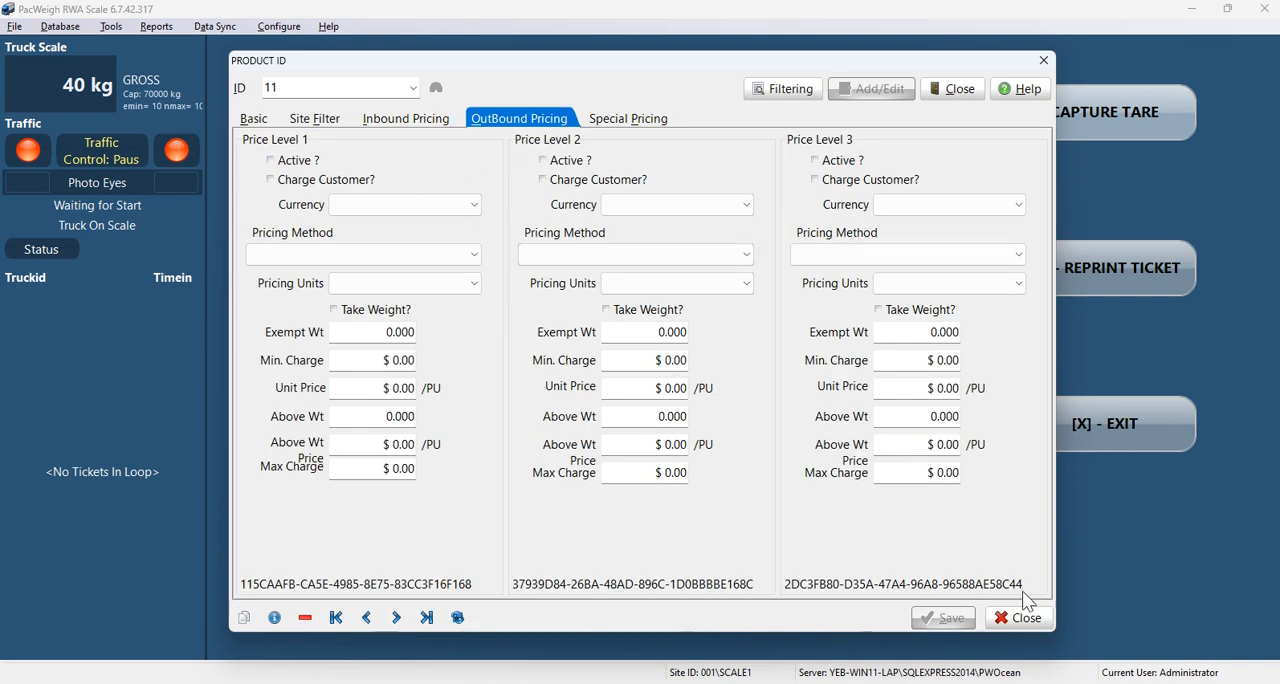
pyautogui.click(1017, 618)
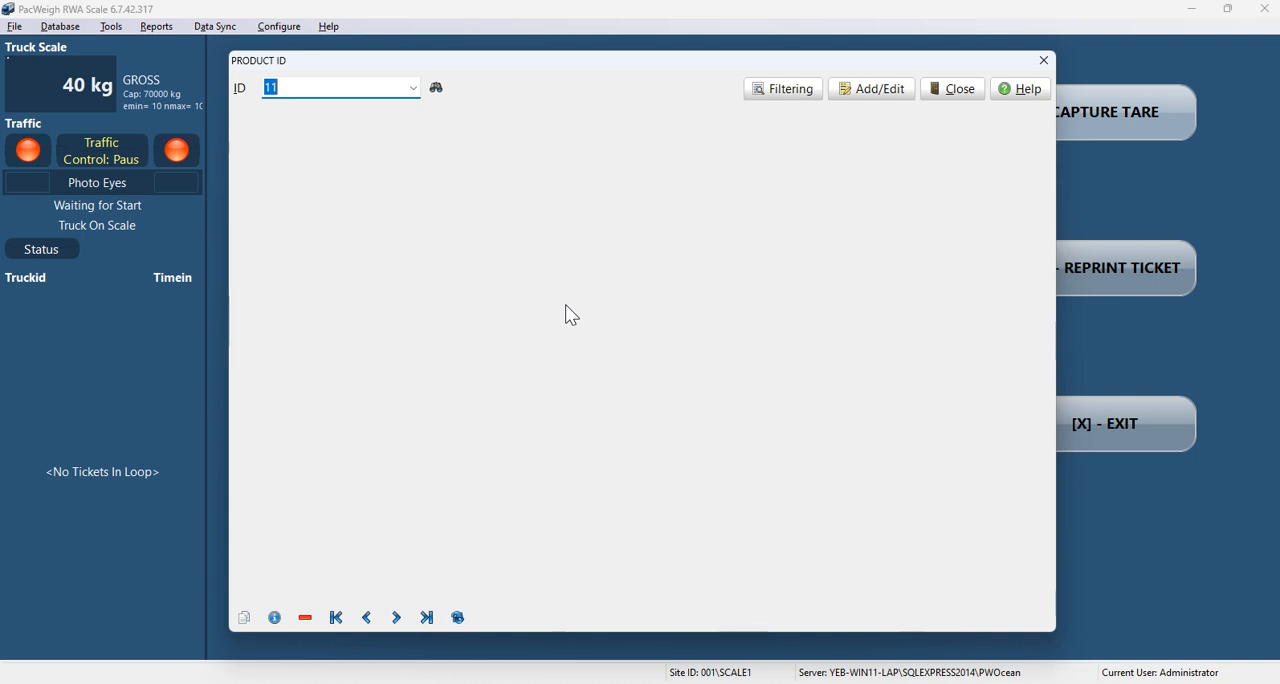
pyautogui.click(874, 88)
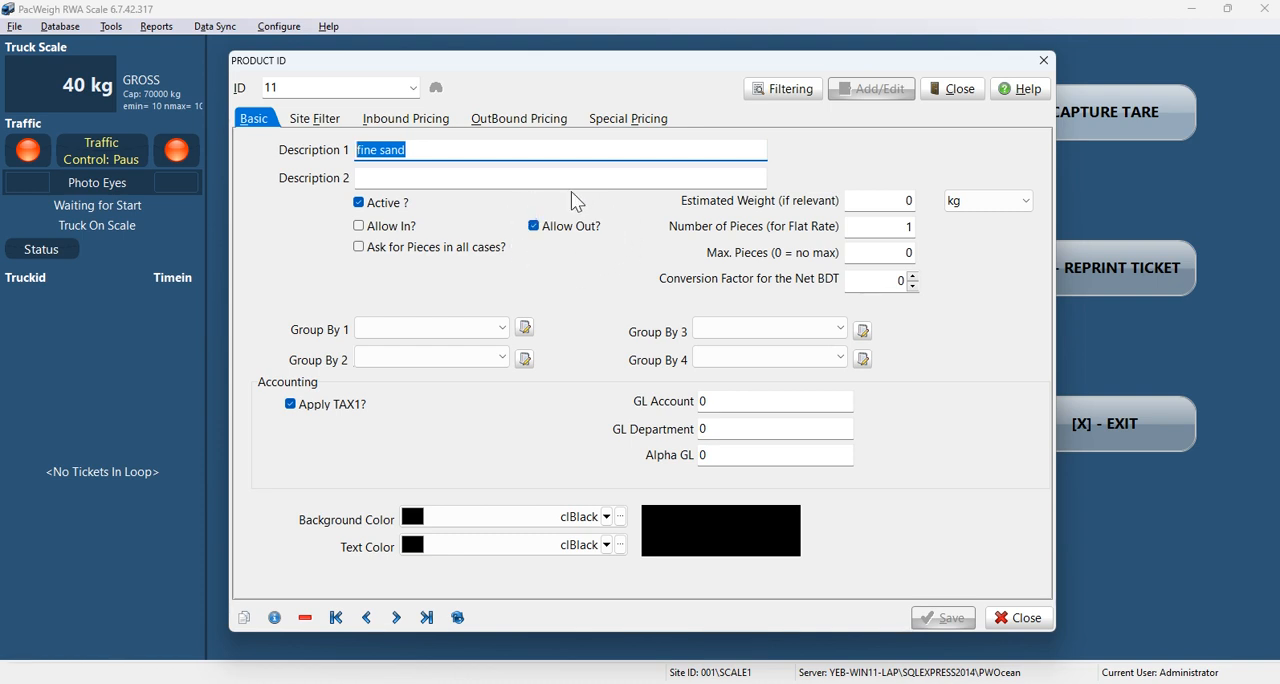
pyautogui.click(1016, 618)
pyautogui.click(952, 88)
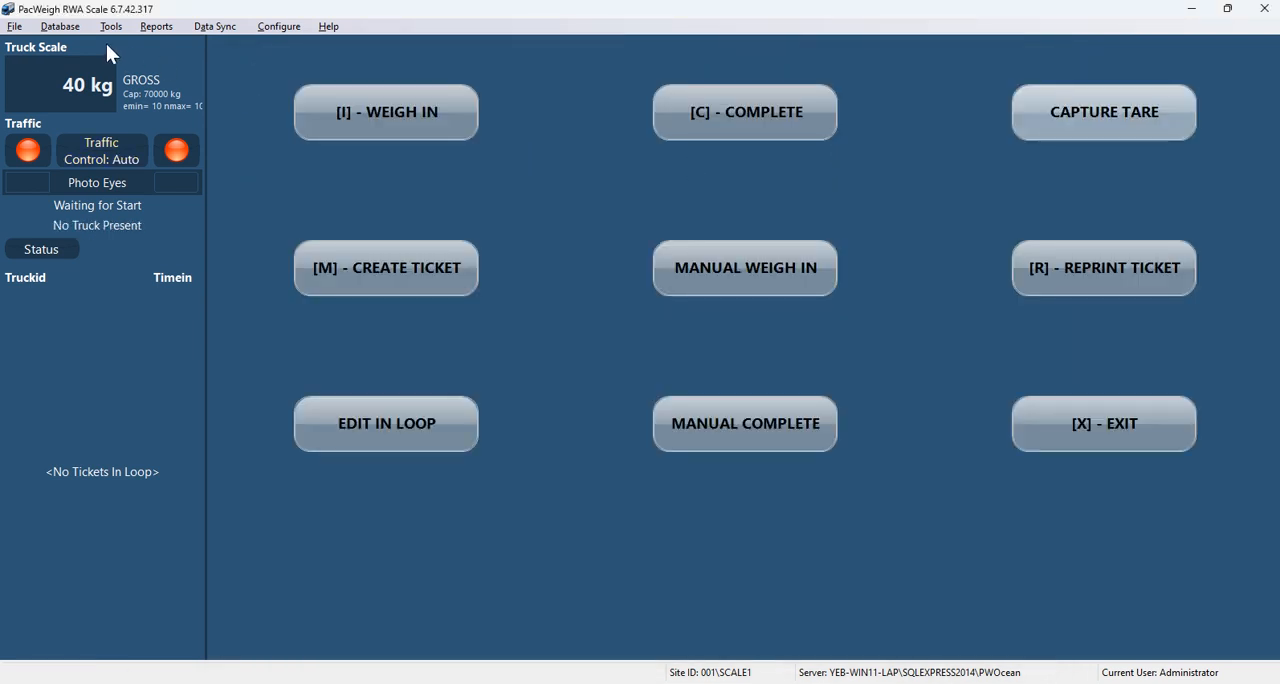
# Step: Open the customer database, enter a customer ID and check it against the list of existing customers
pyautogui.click(68, 30)
pyautogui.click(65, 63)
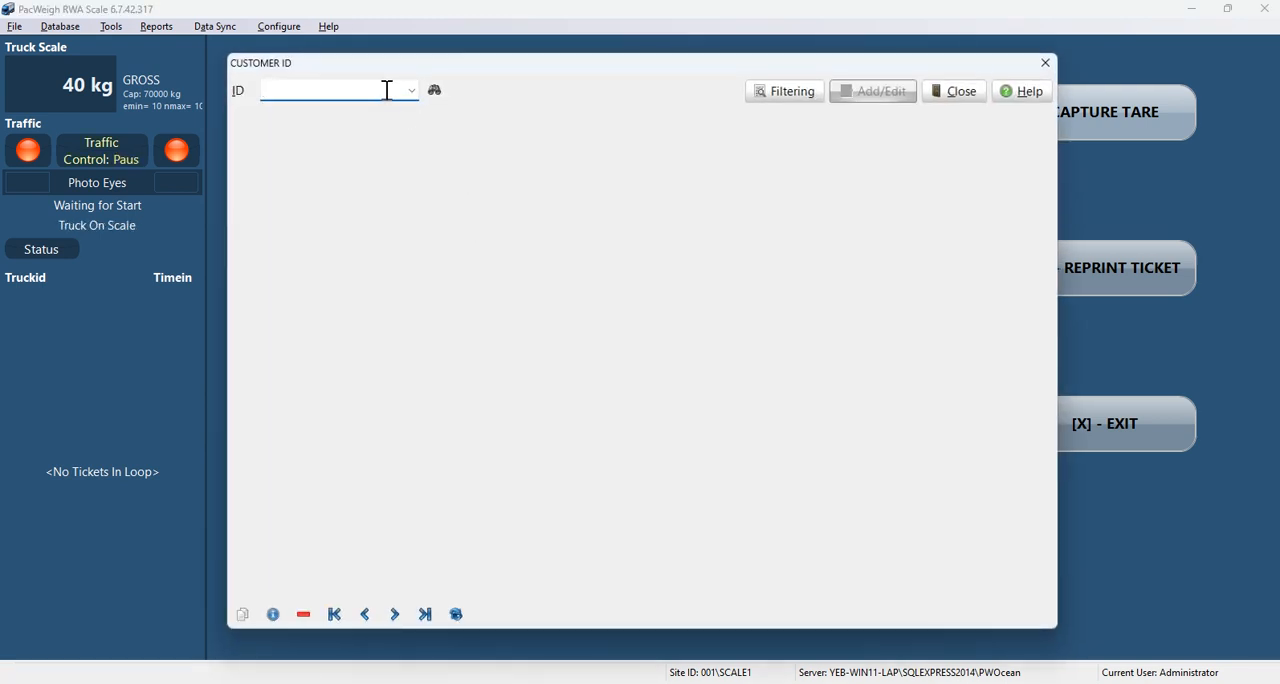
pyautogui.write('11')
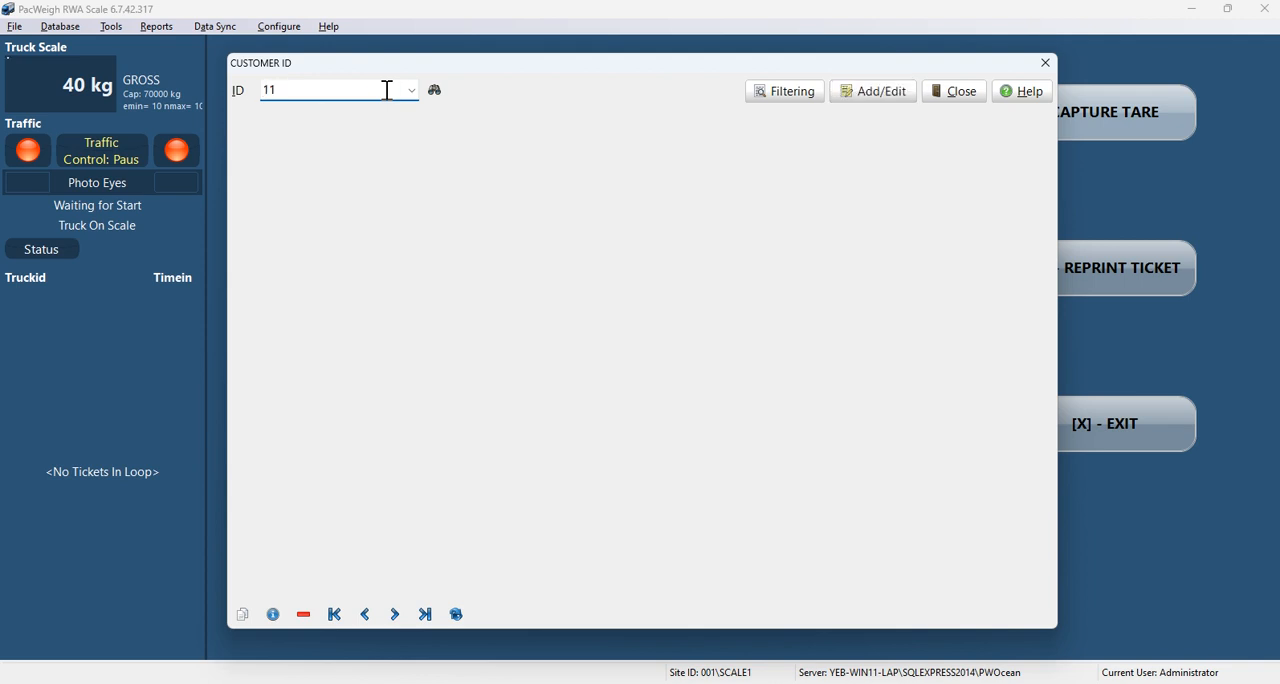
pyautogui.click(411, 90)
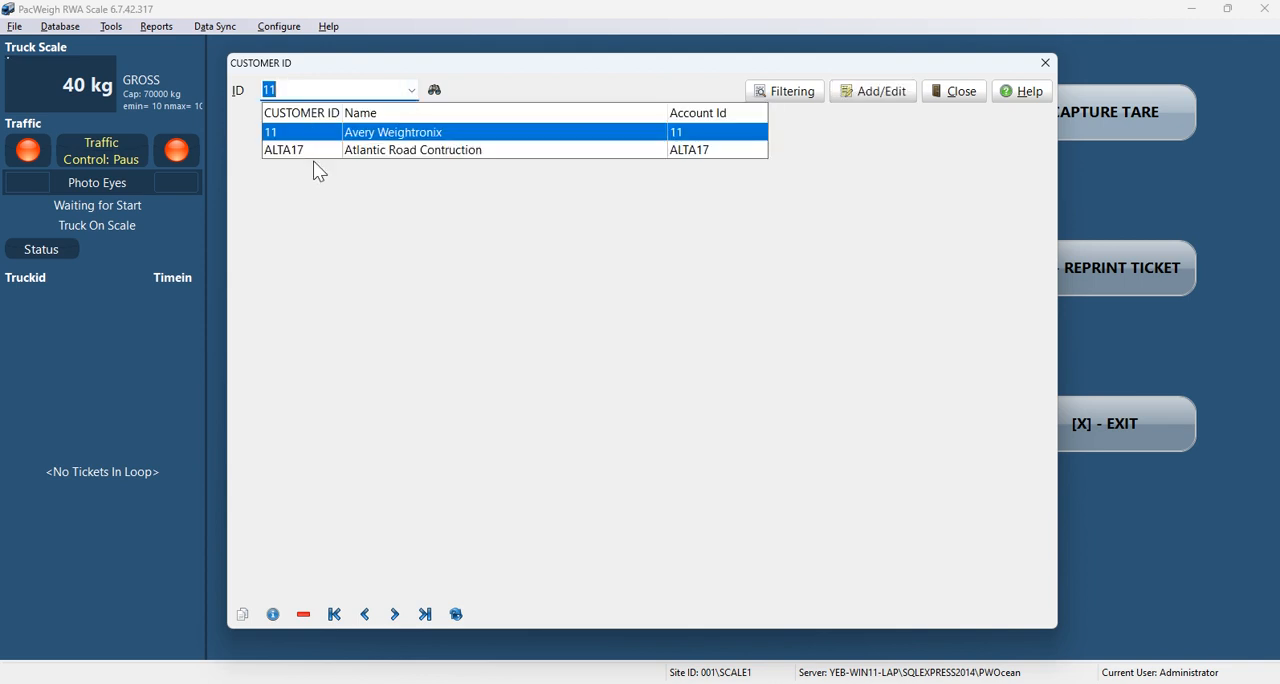
pyautogui.click(309, 202)
# Step: Add a new customer record under an unused customer ID with the name "Test10" and save it
pyautogui.doubleClick(297, 94)
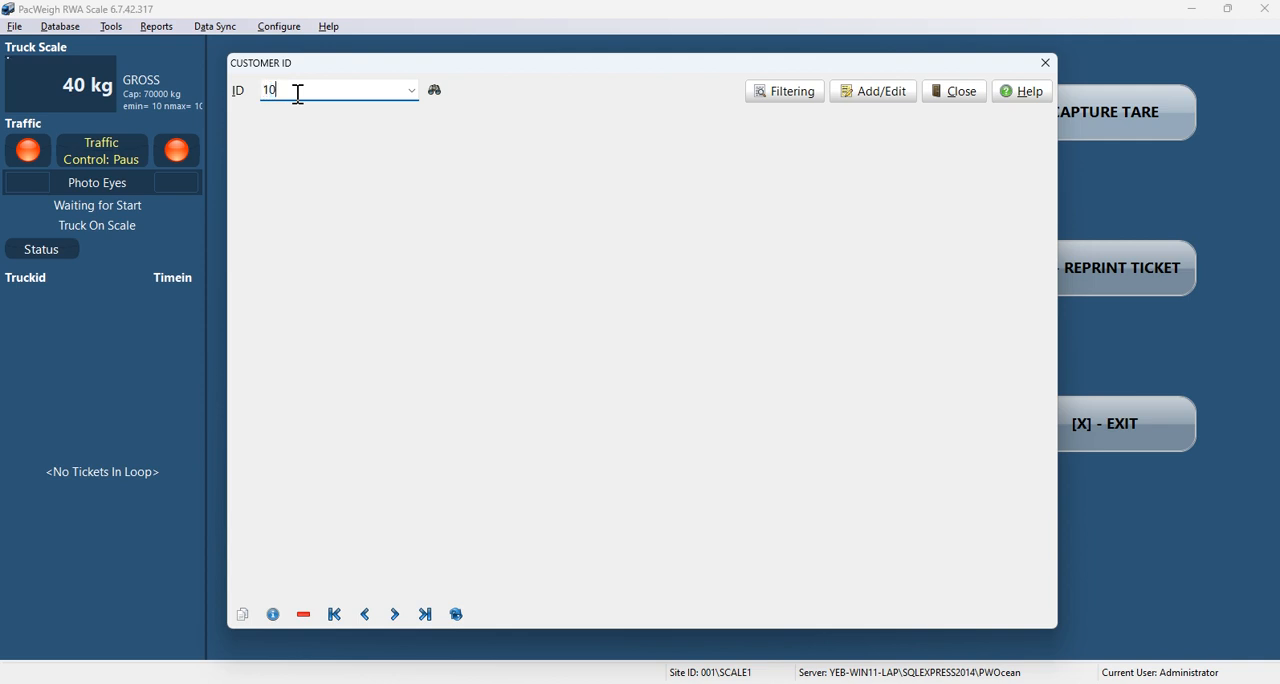
pyautogui.write('10')
pyautogui.click(874, 95)
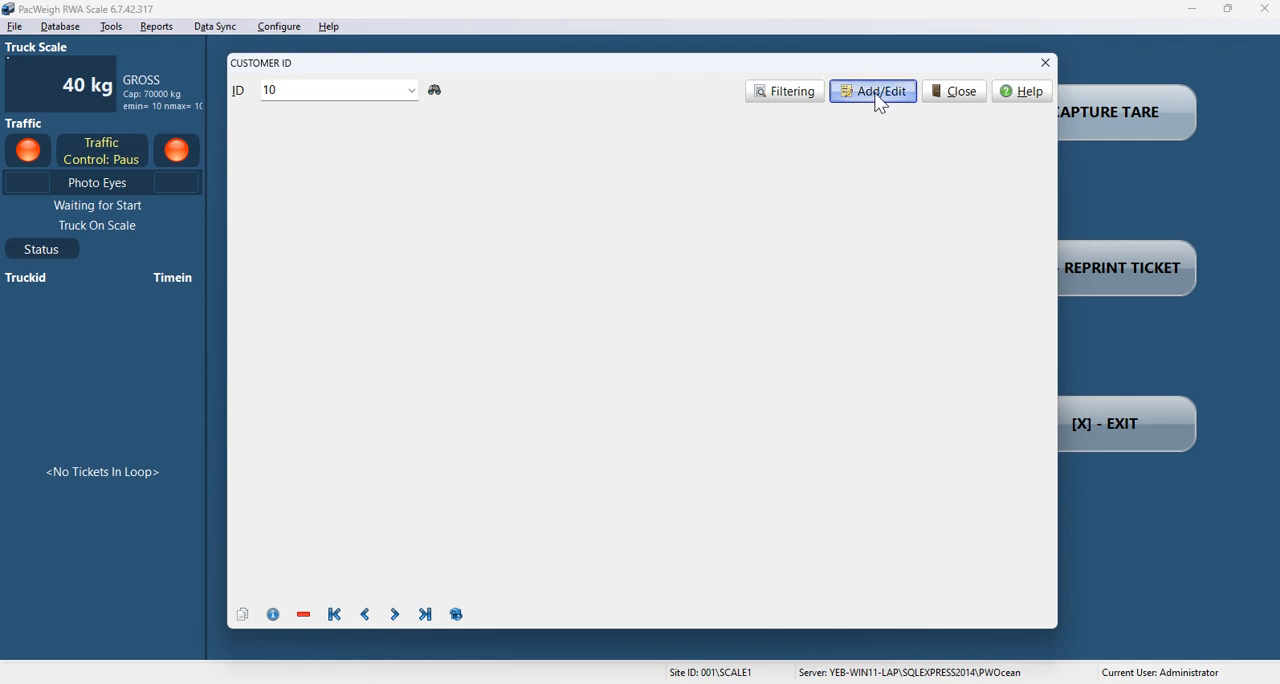
pyautogui.click(667, 376)
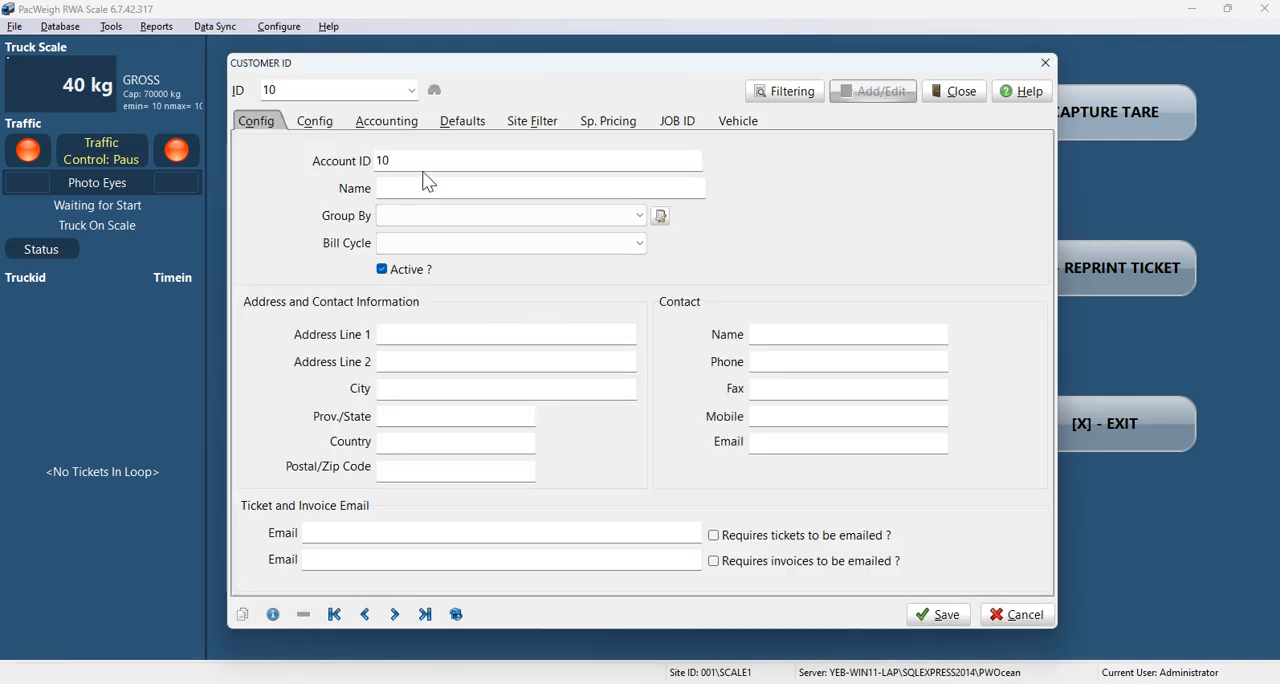
pyautogui.click(420, 188)
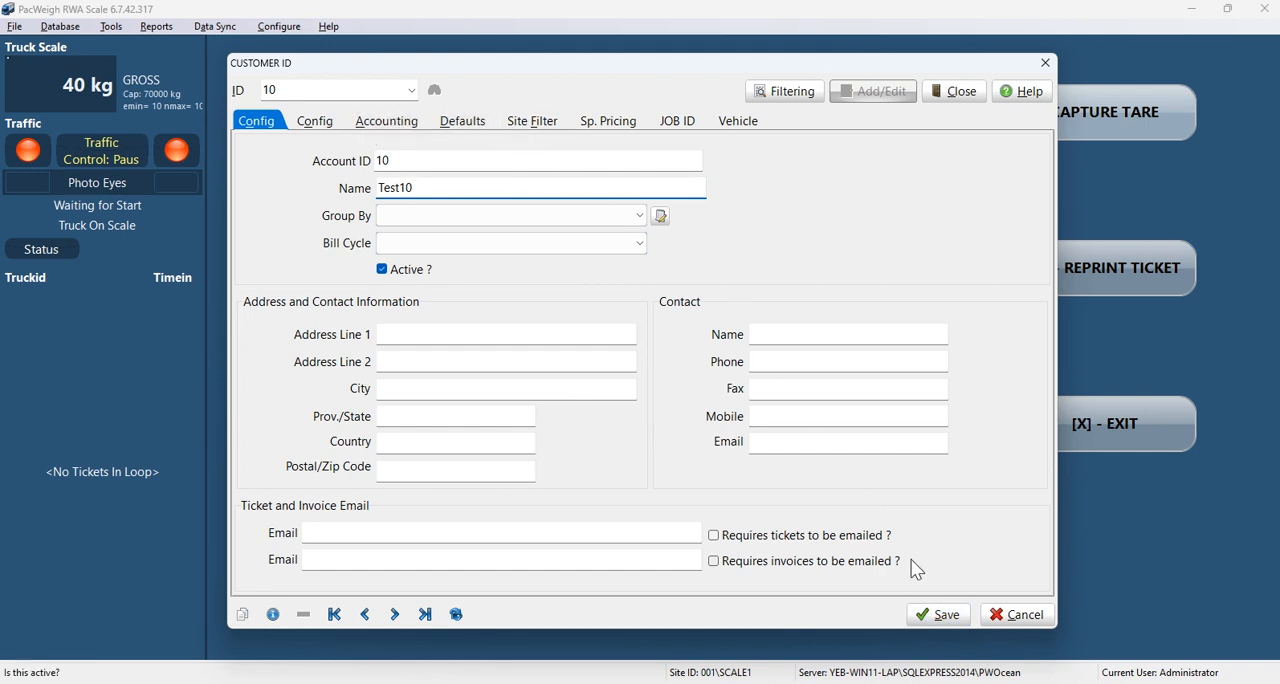
pyautogui.click(937, 618)
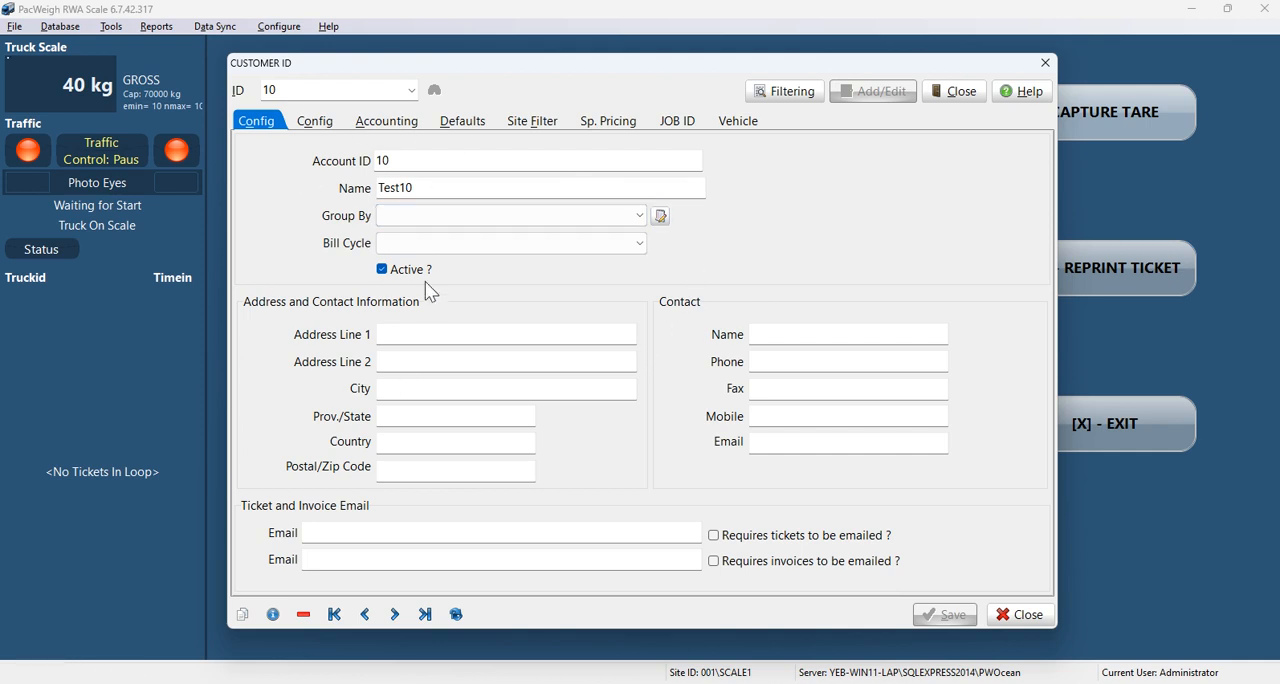
# Step: Create a new job with the job ID 1111 for customer Test10
pyautogui.click(669, 127)
pyautogui.click(970, 150)
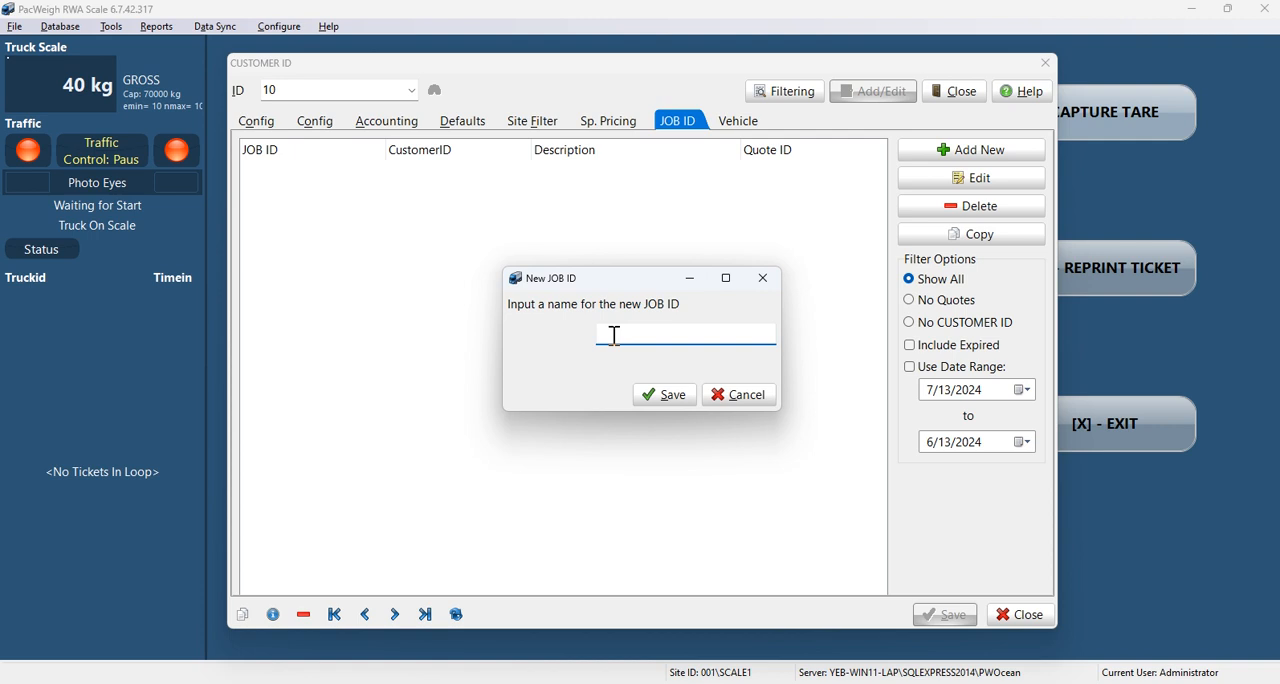
pyautogui.write('1111')
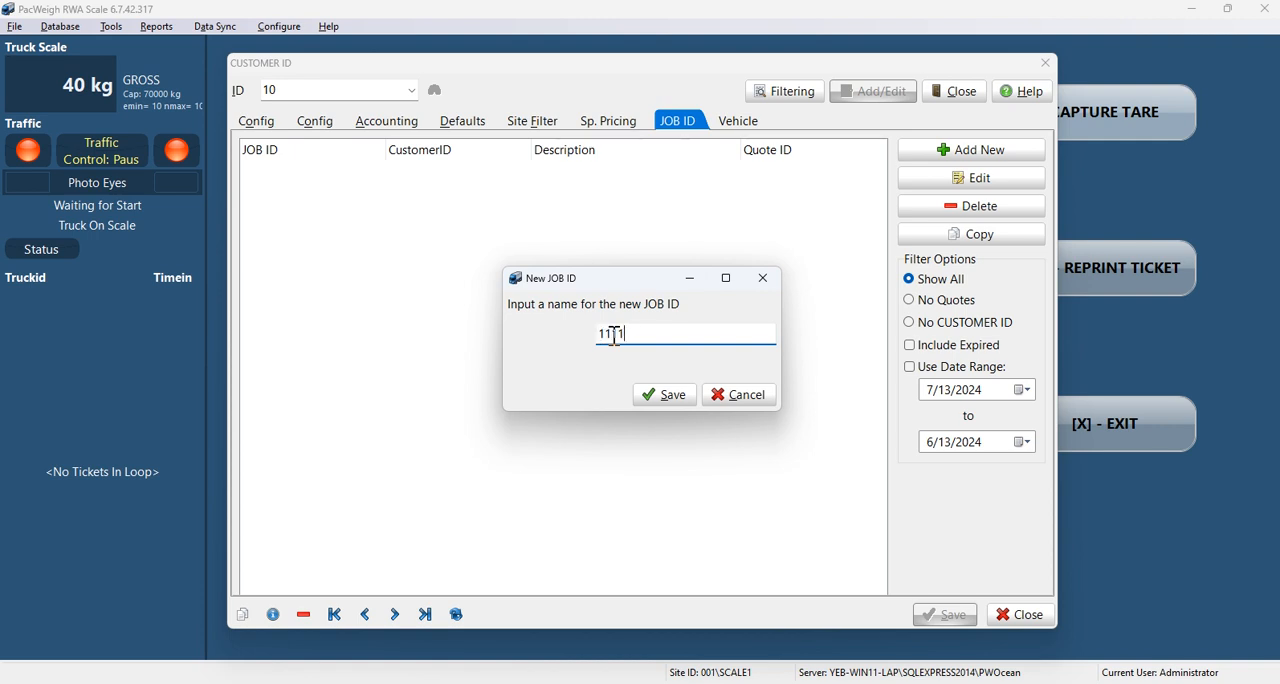
pyautogui.click(653, 400)
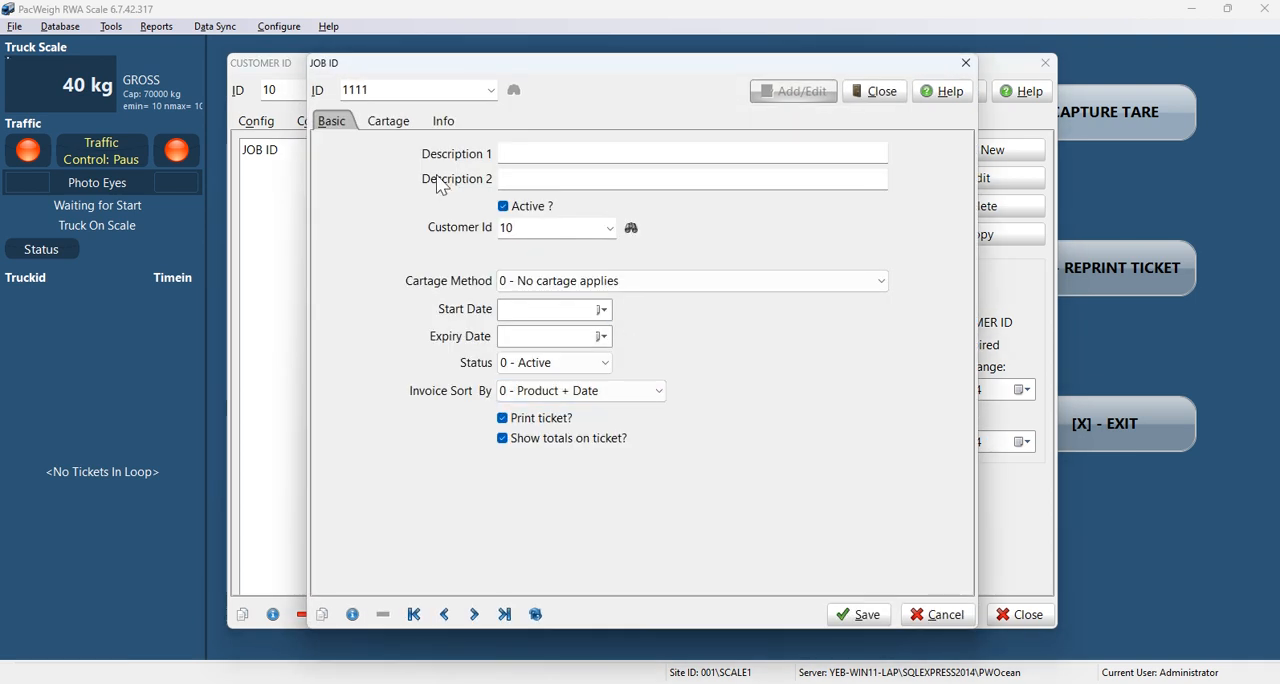
# Step: Set the first description of job 1111 to "Job111" and save the job record
pyautogui.click(547, 157)
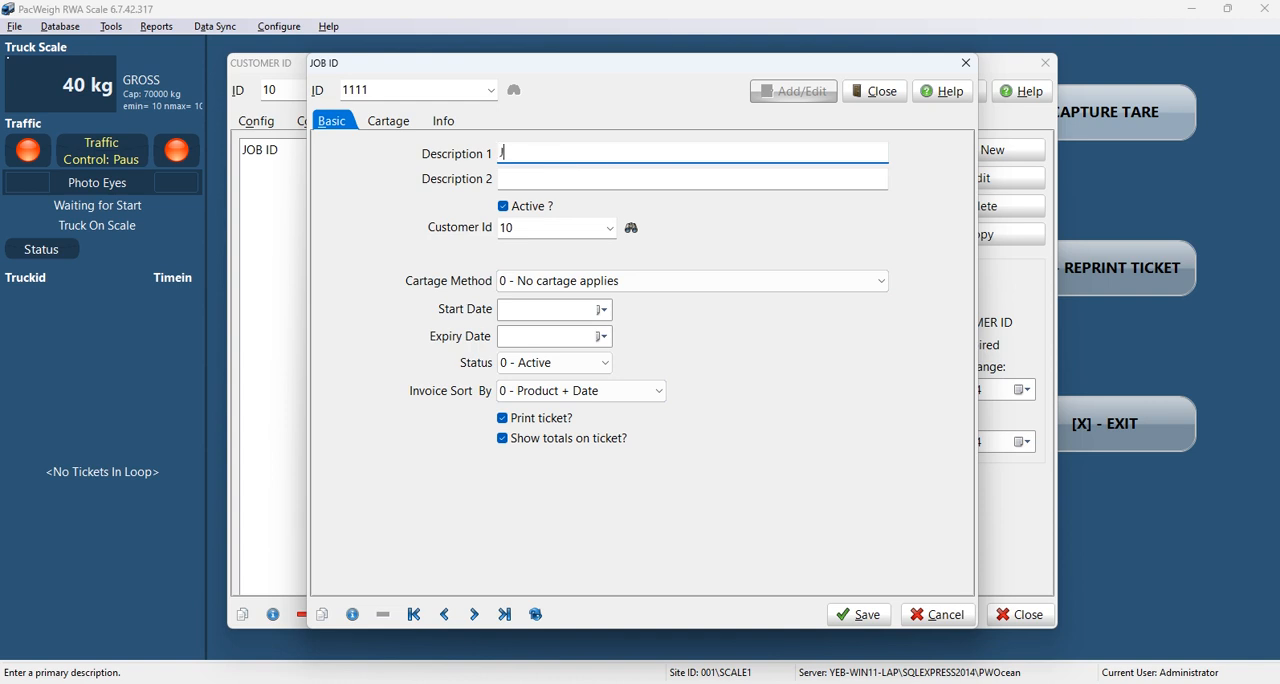
pyautogui.write('Job111')
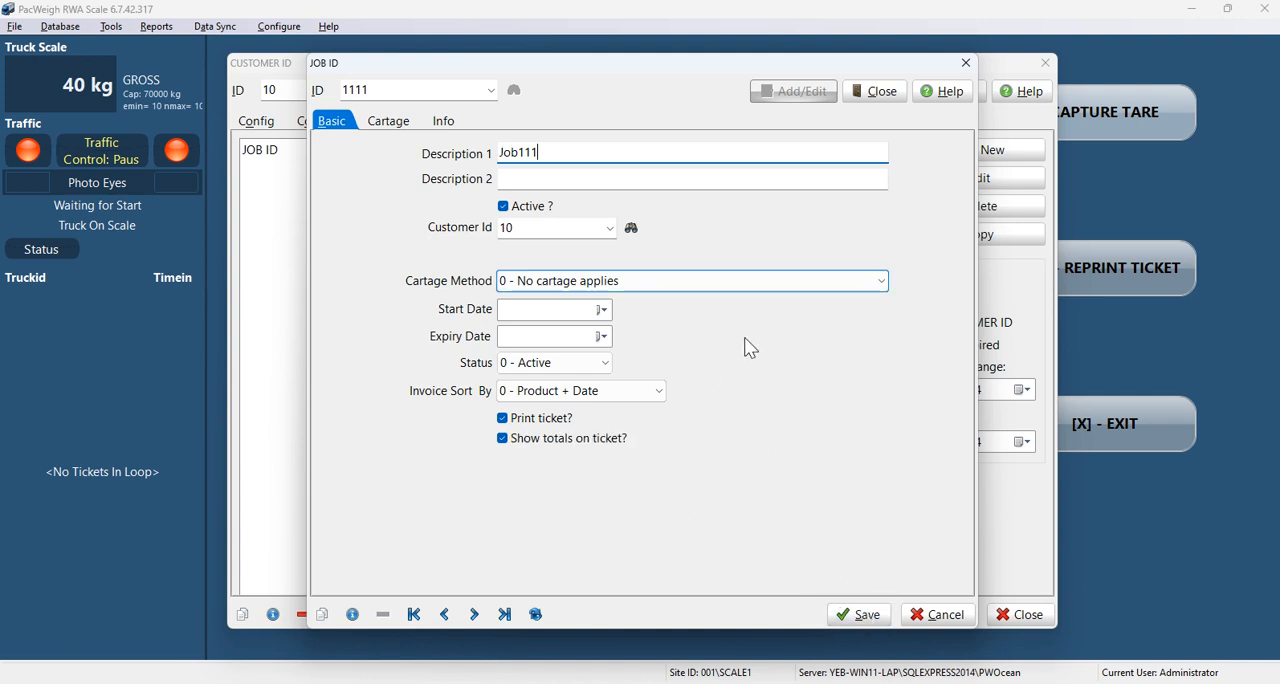
pyautogui.click(870, 617)
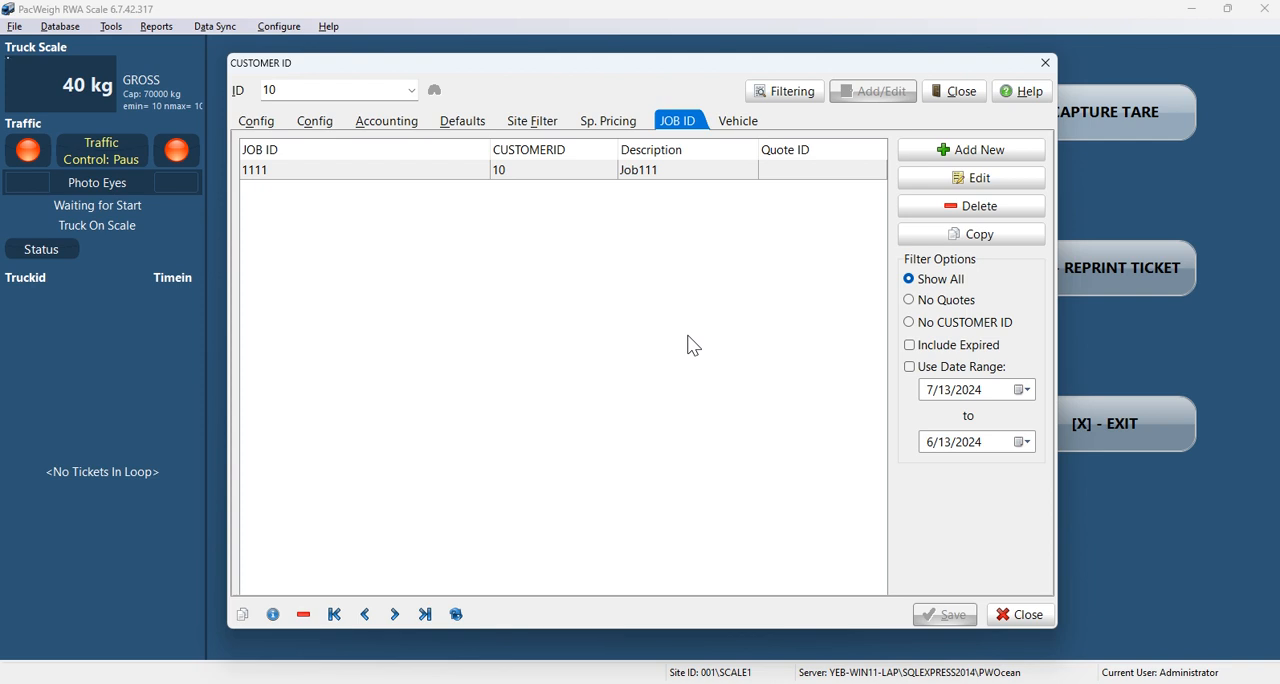
# Step: Add a special price for customer Test10 covering product 10, destination OUT and job 1111
pyautogui.click(609, 126)
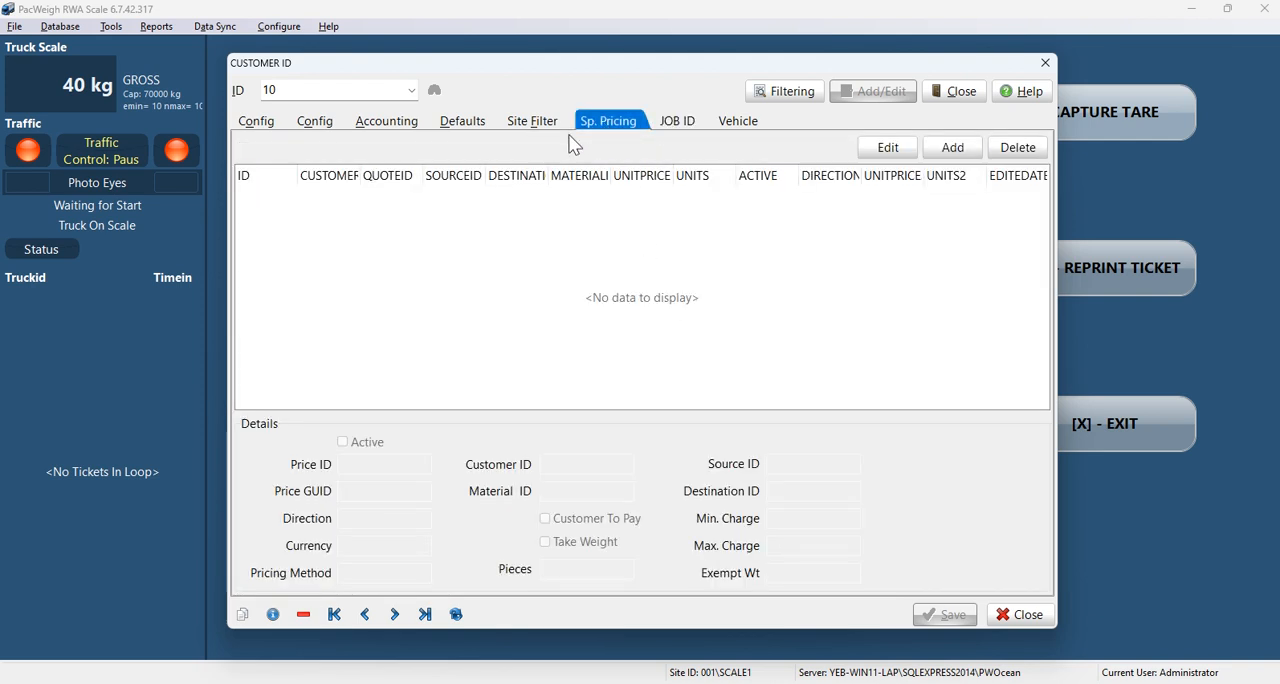
pyautogui.click(961, 162)
pyautogui.click(607, 187)
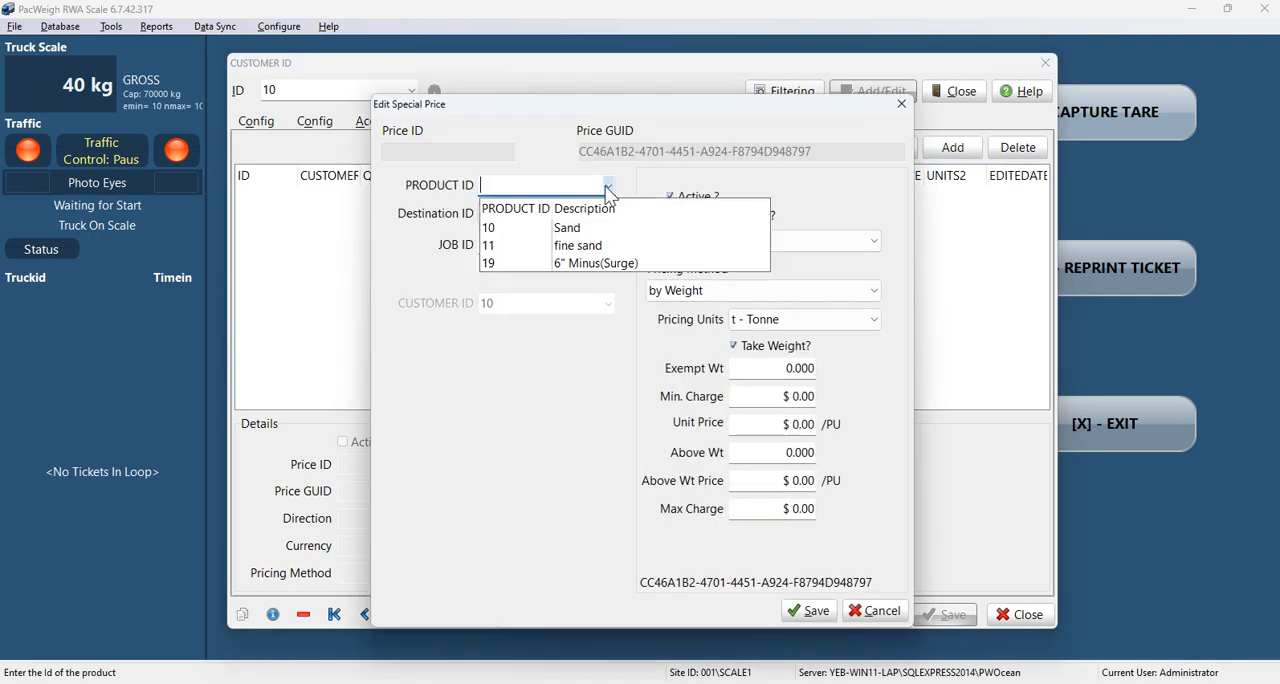
pyautogui.click(500, 232)
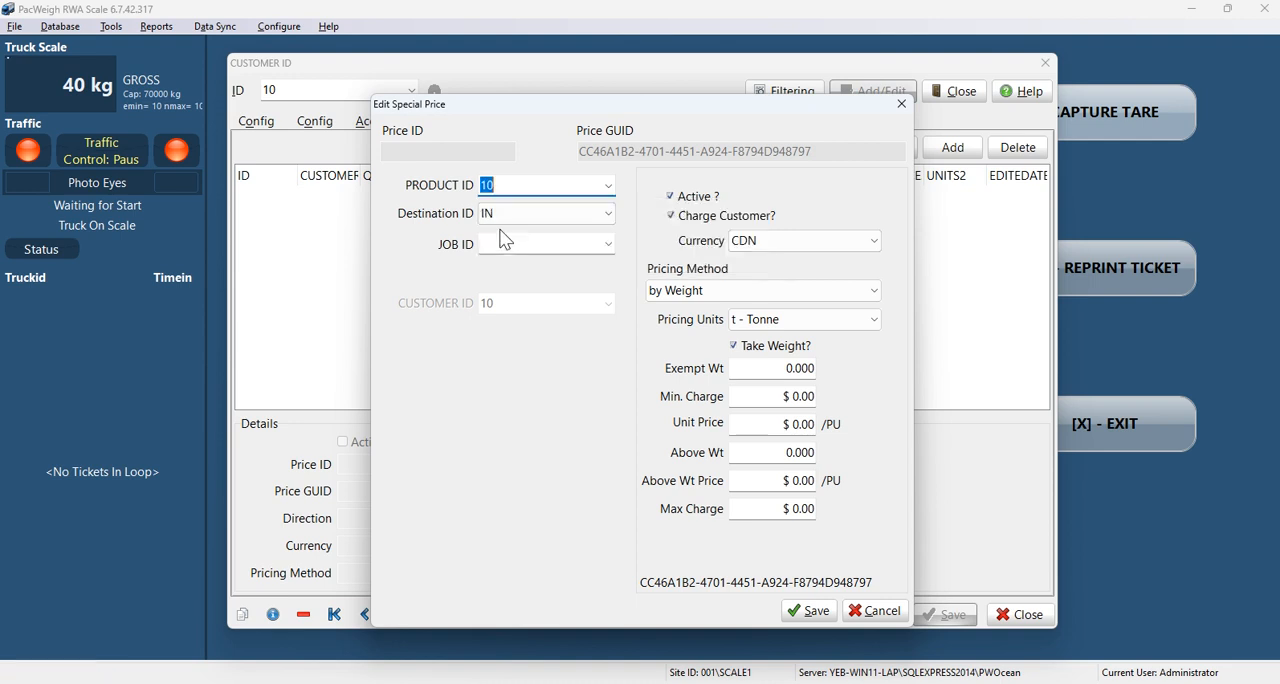
pyautogui.click(606, 214)
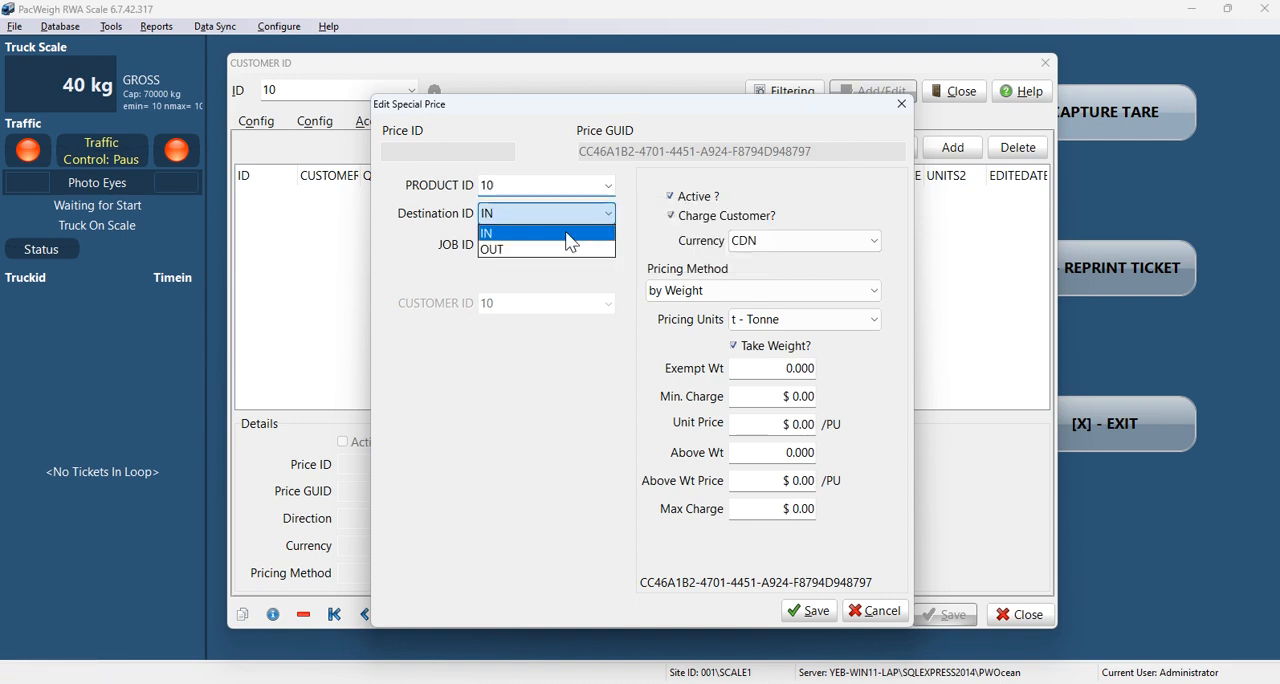
pyautogui.click(500, 250)
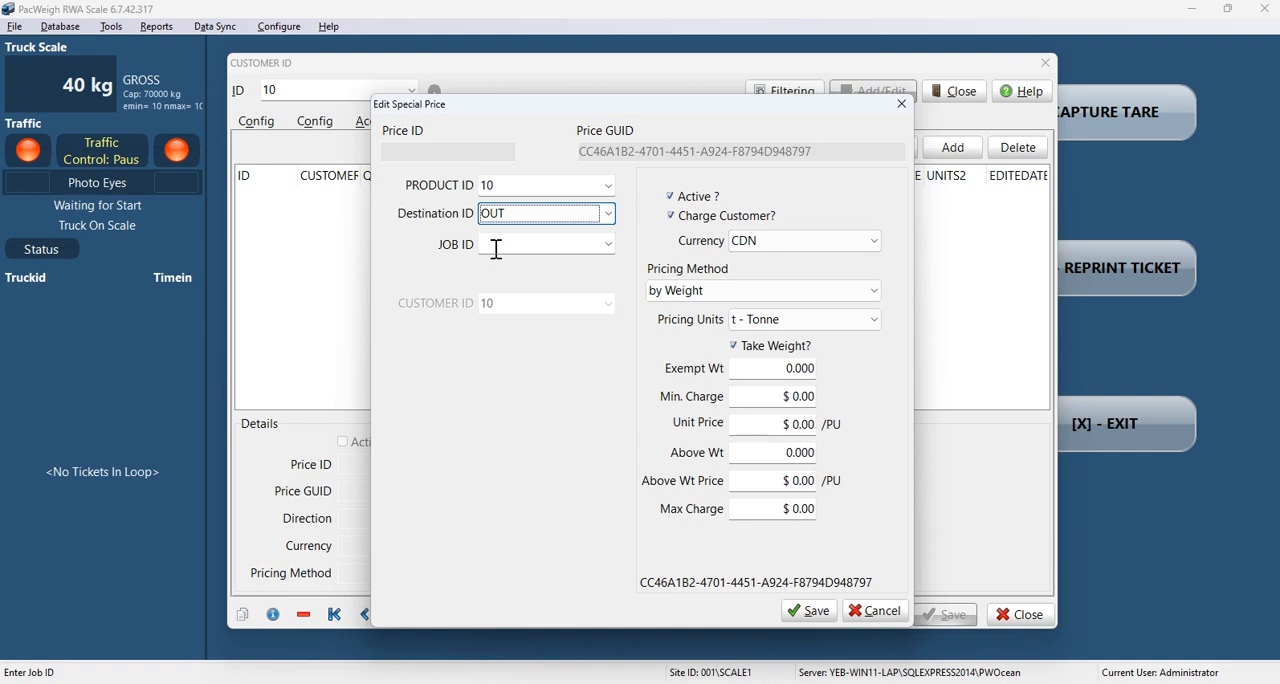
pyautogui.click(607, 244)
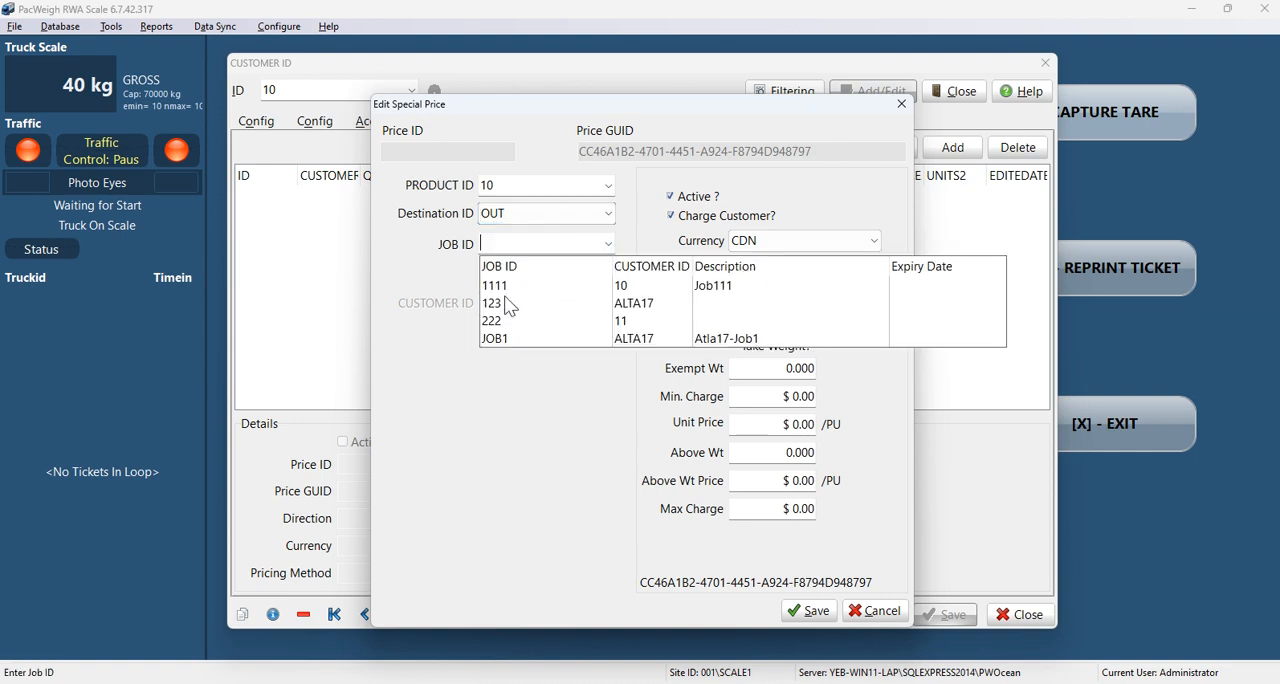
pyautogui.click(507, 288)
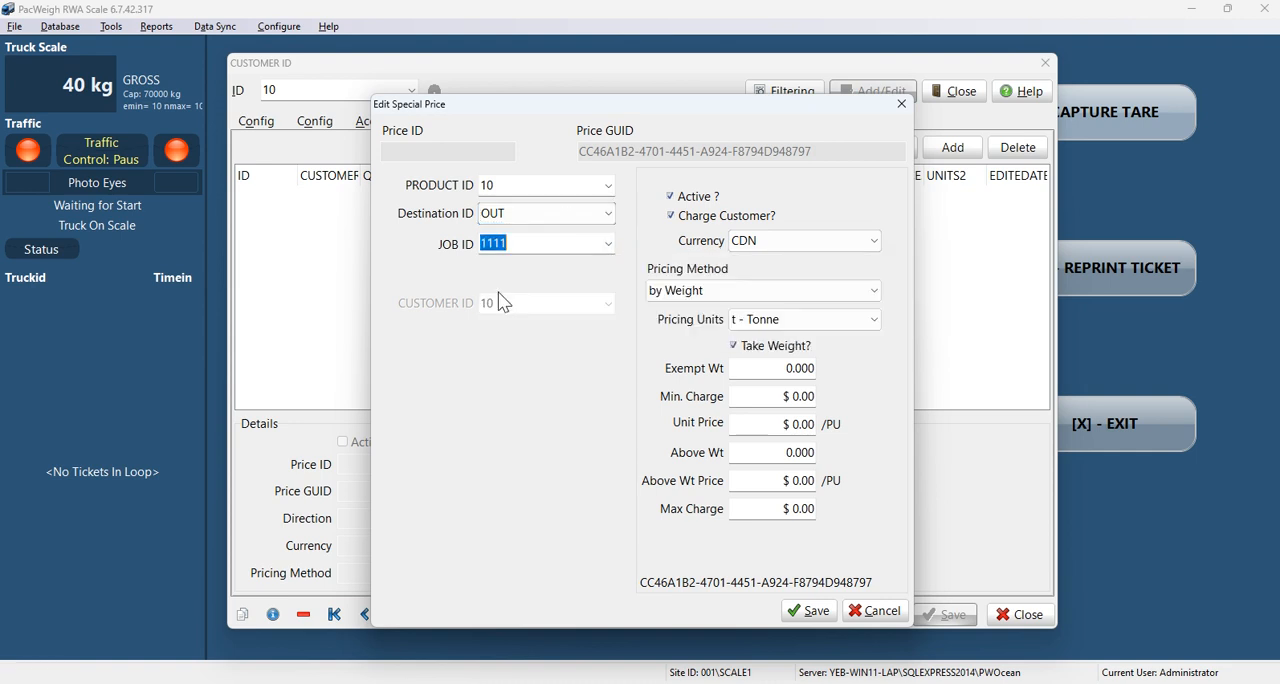
# Step: Set the special price's unit price to $0.95 per tonne and save it
pyautogui.click(795, 428)
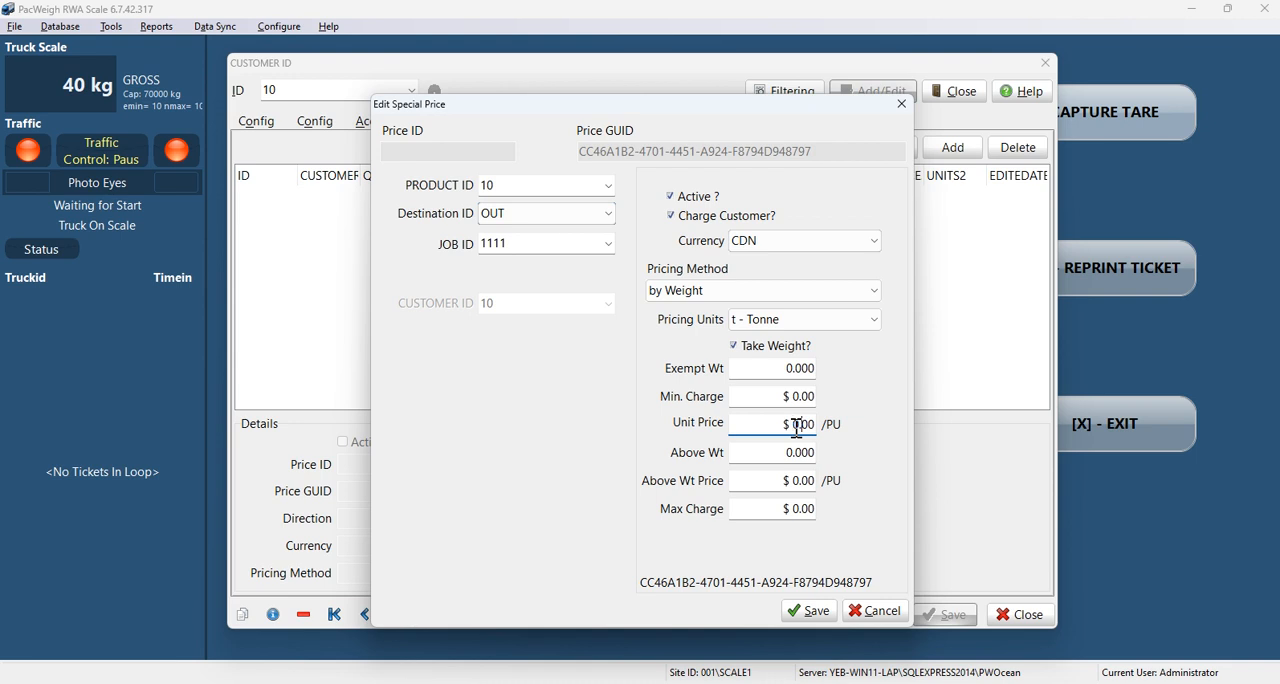
pyautogui.write('95')
pyautogui.click(818, 613)
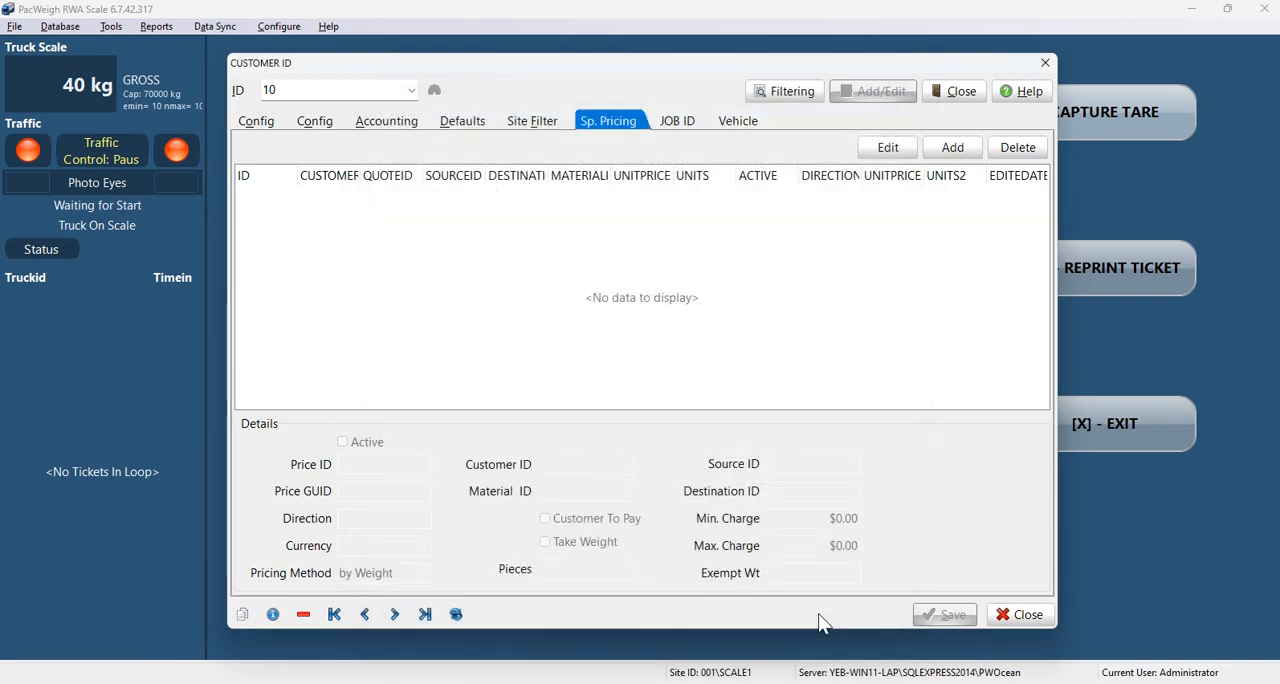
# Step: Close and reopen customer Test10's record to check the saved special price, then close the record
pyautogui.click(1018, 614)
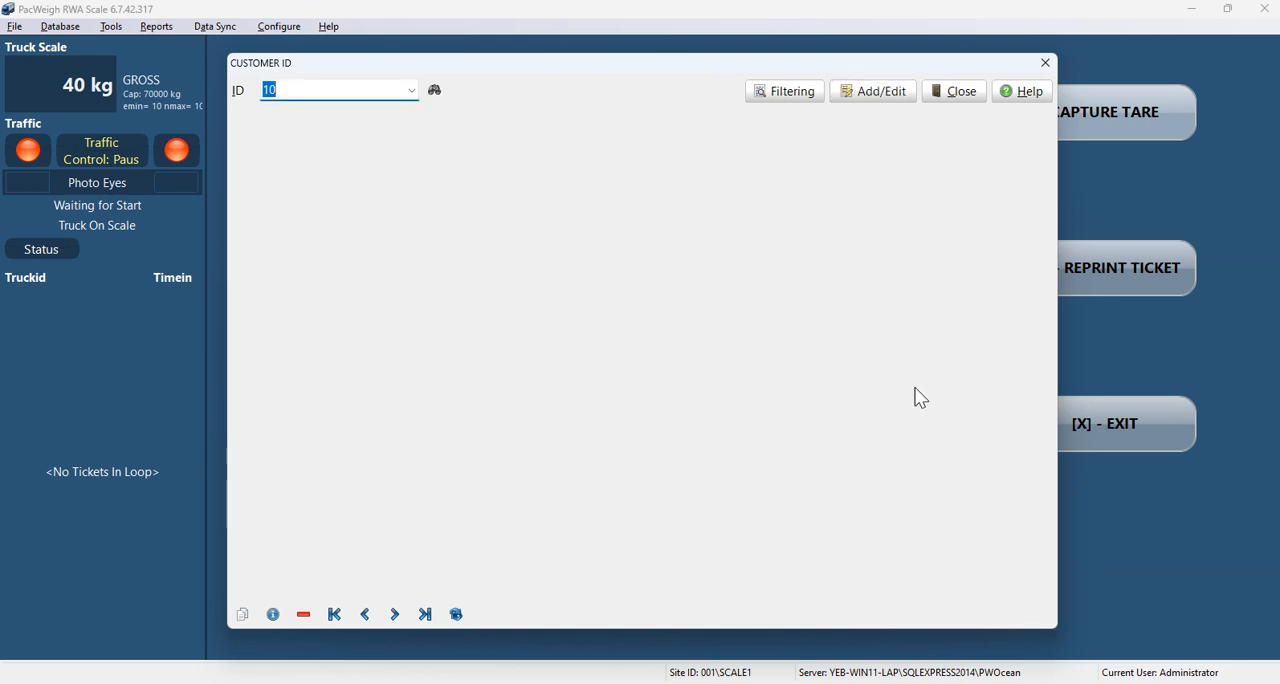
pyautogui.click(872, 100)
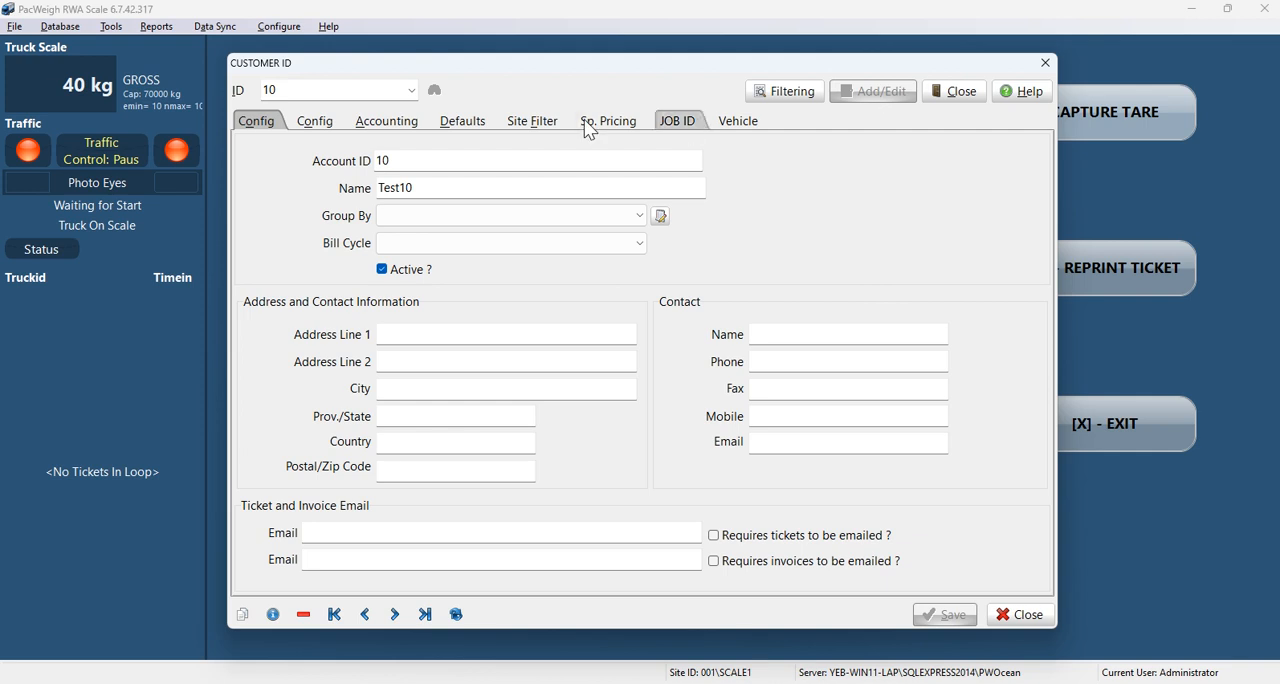
pyautogui.click(596, 126)
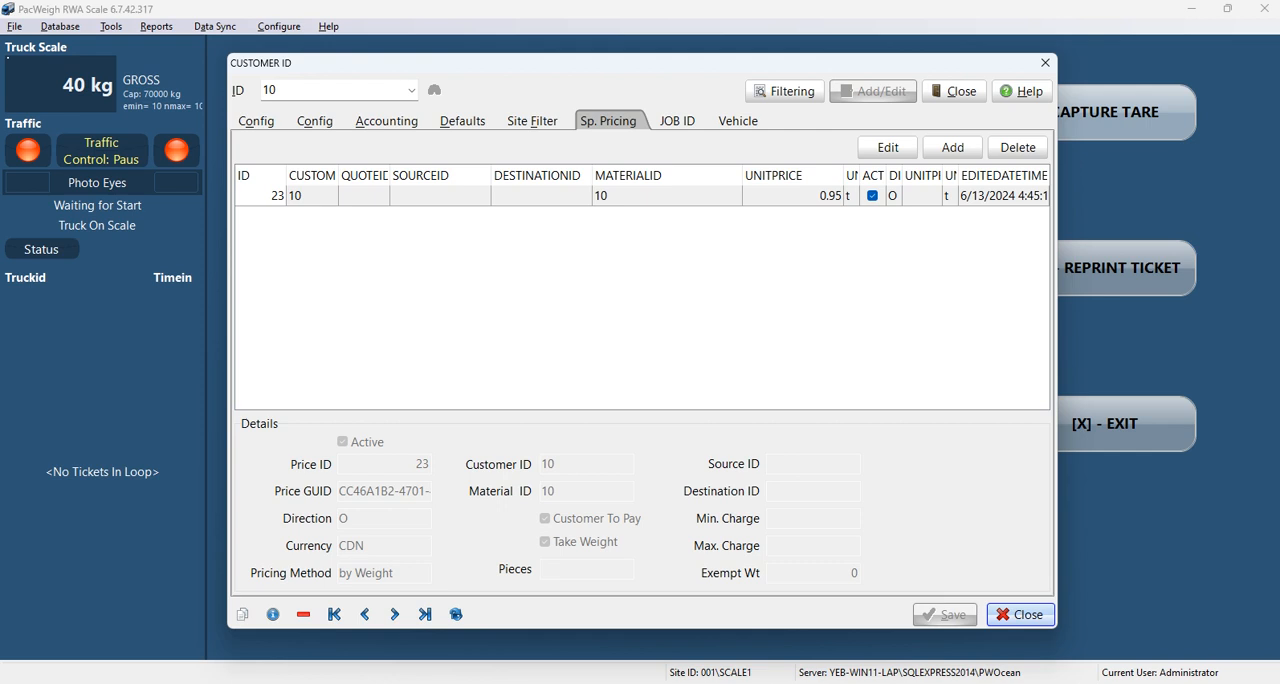
pyautogui.click(1040, 616)
# Step: Reopen customer Test10 from the customer list and review its special pricing entry and assigned jobs
pyautogui.click(410, 91)
pyautogui.click(335, 132)
pyautogui.click(882, 92)
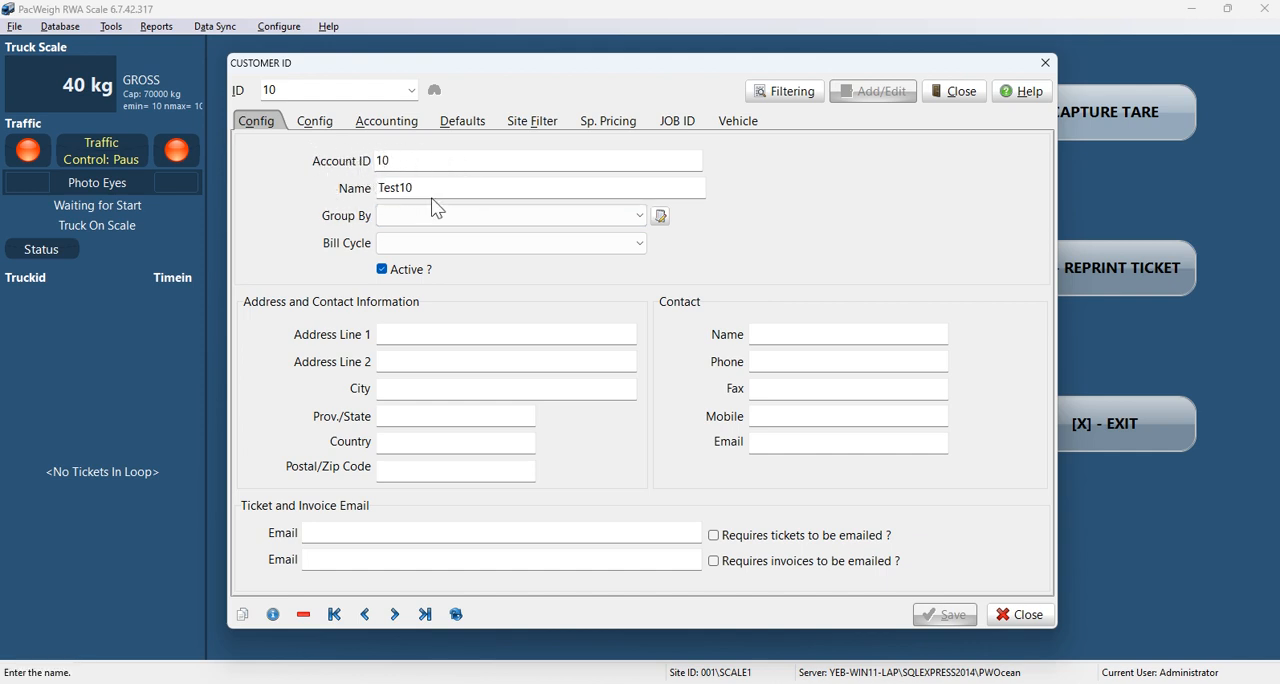
pyautogui.click(607, 122)
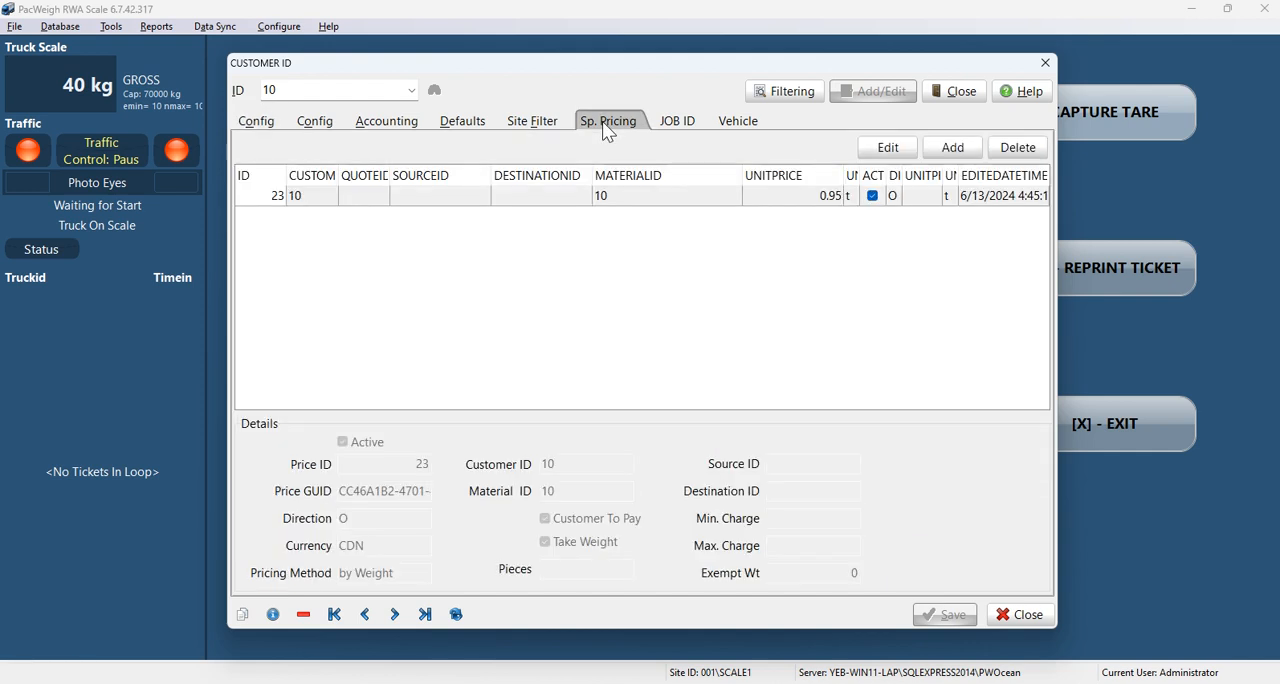
pyautogui.click(677, 122)
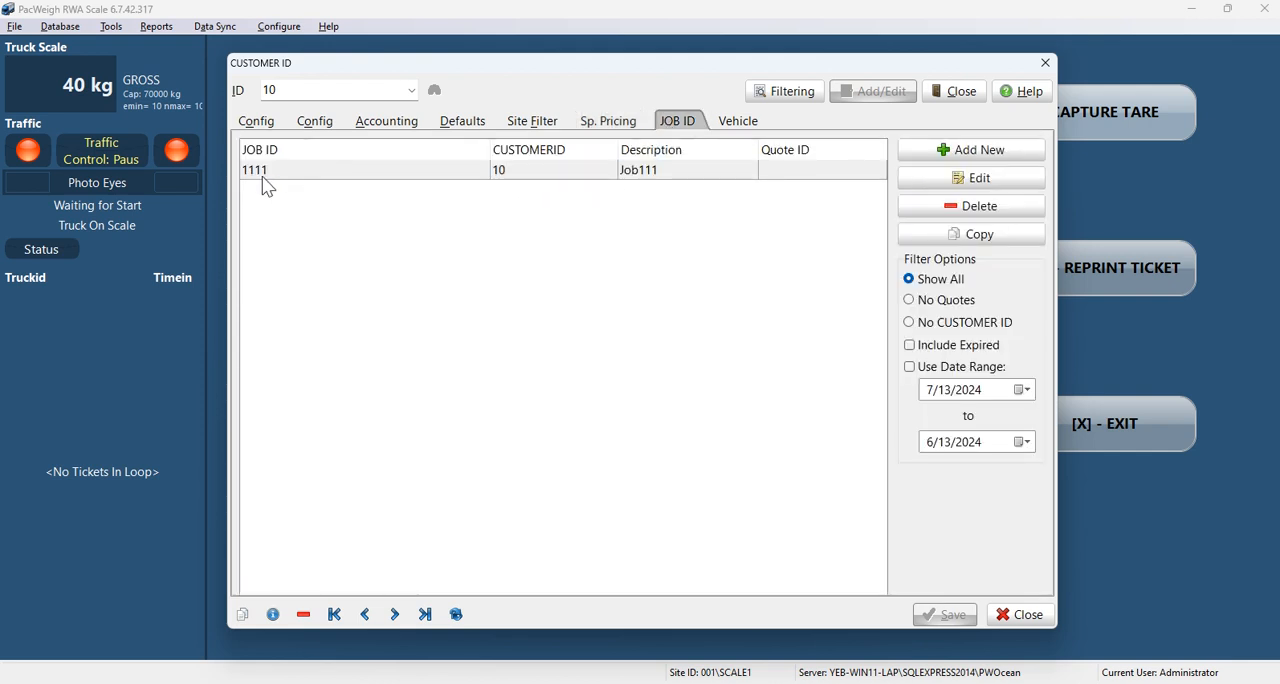
pyautogui.click(622, 124)
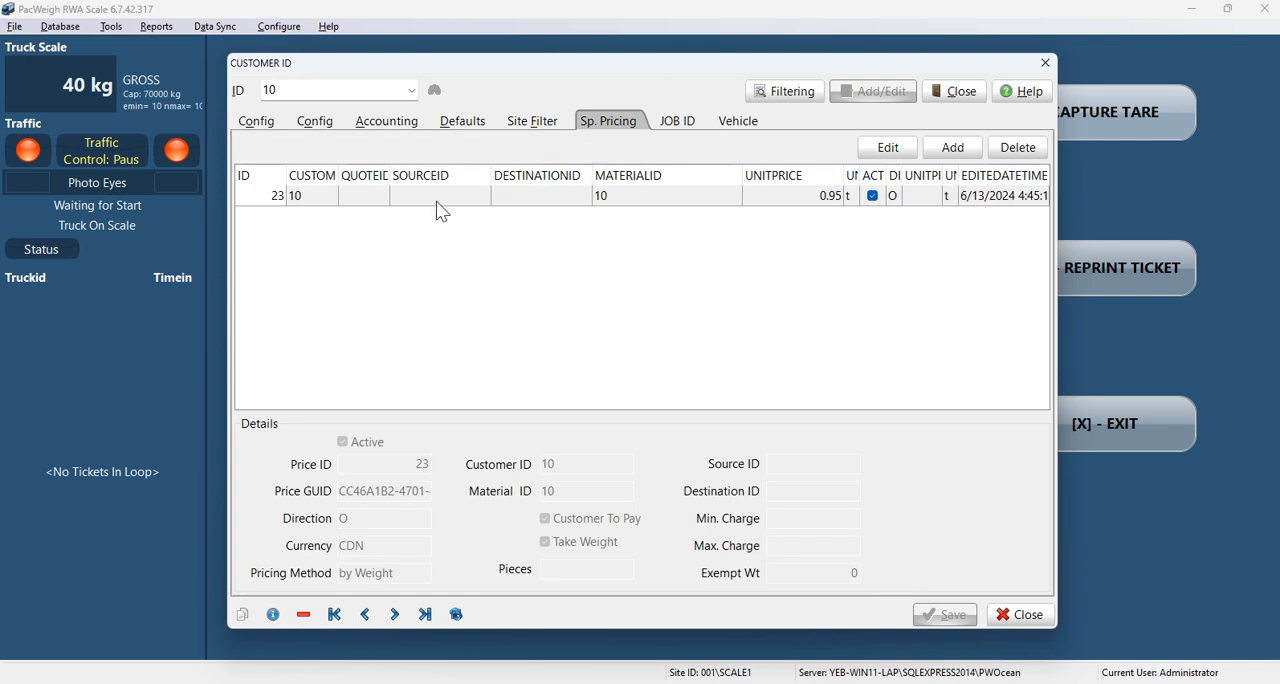
pyautogui.click(646, 199)
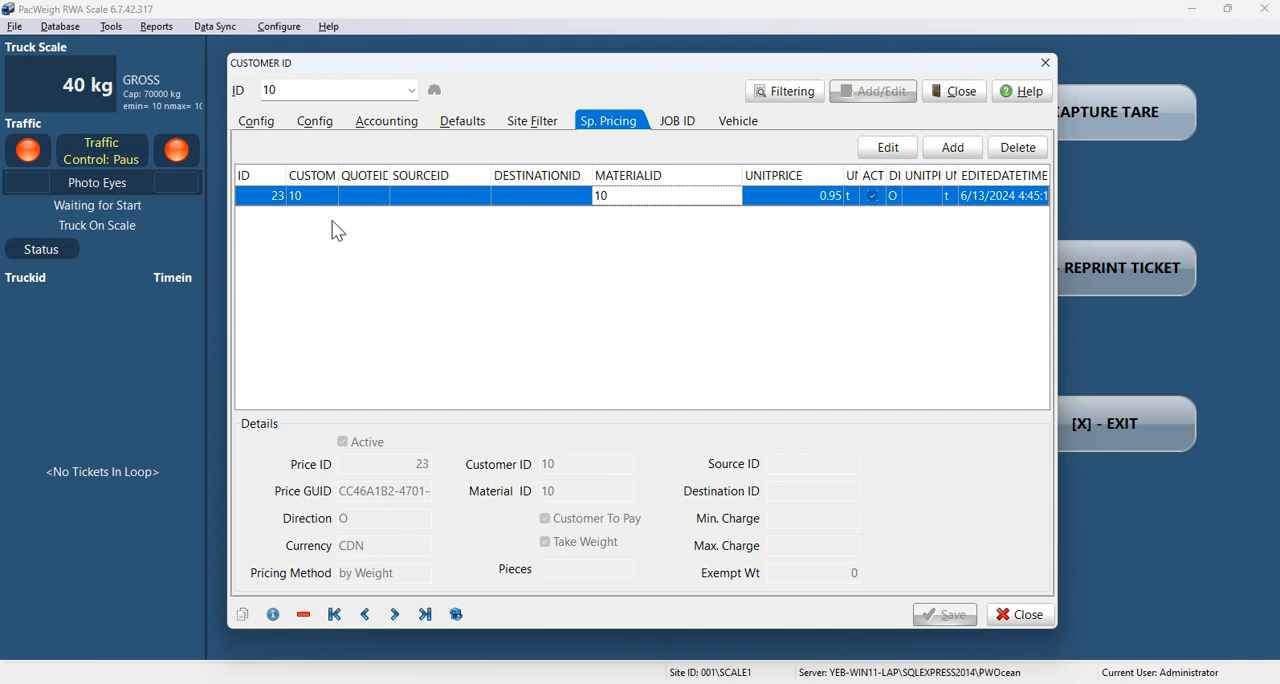
# Step: Check customer Test10's special price settings without changing them and close the customer record
pyautogui.click(907, 157)
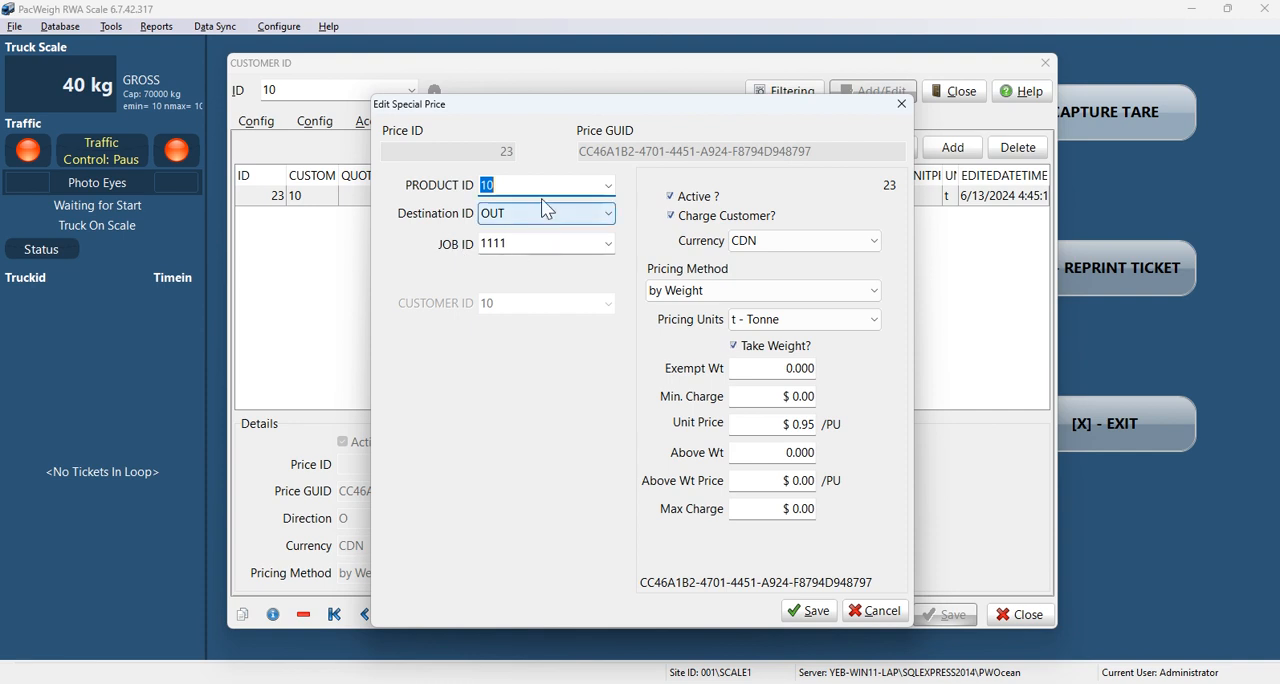
pyautogui.click(888, 610)
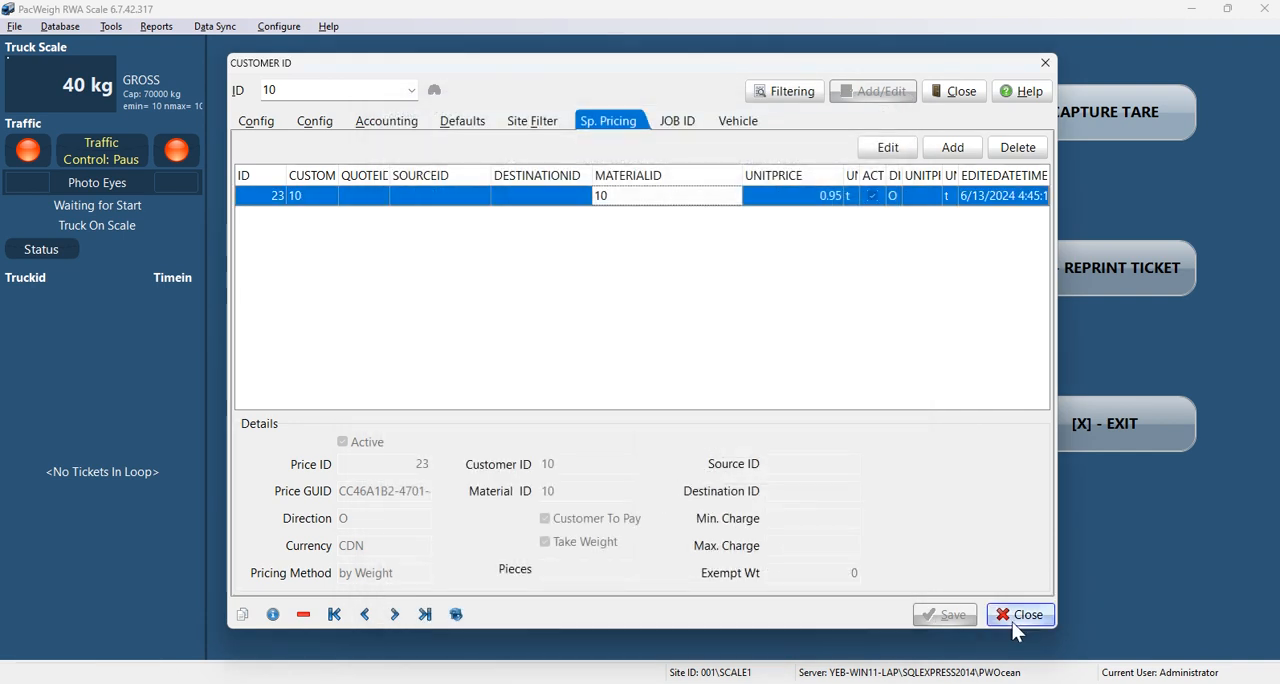
pyautogui.click(1014, 622)
pyautogui.click(950, 96)
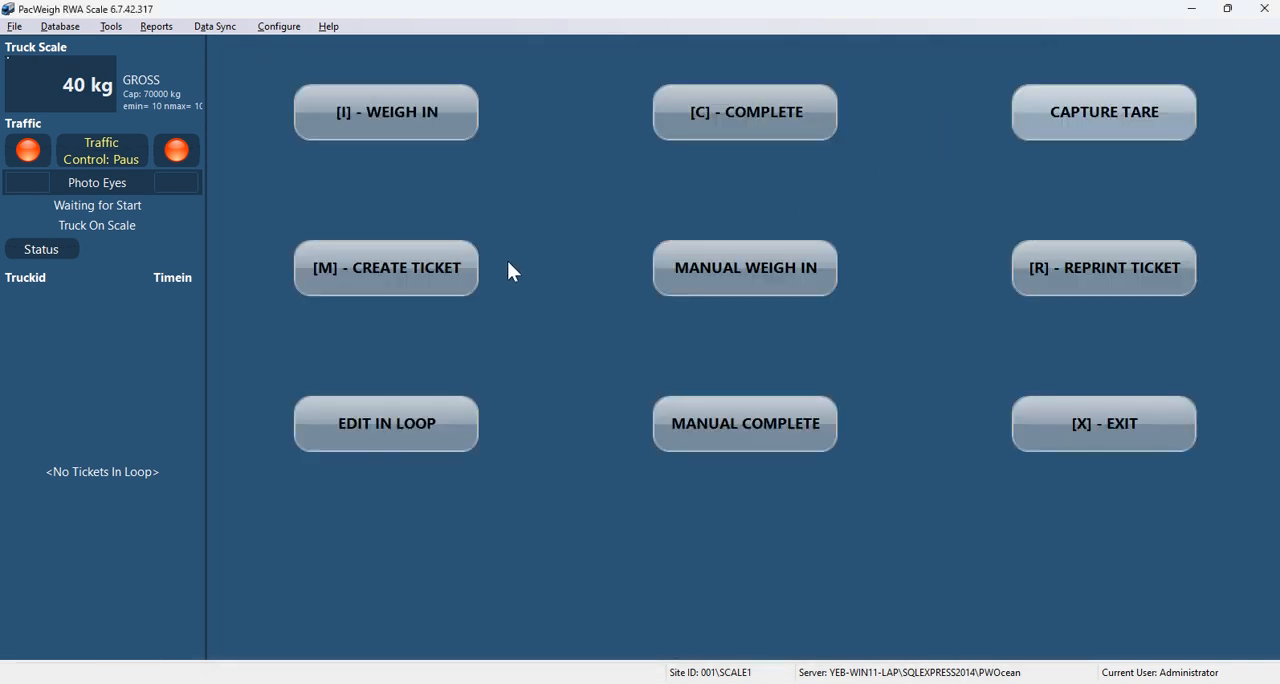
# Step: Create a new record in the card database by entering the card's ID number and accepting its addition
pyautogui.click(74, 28)
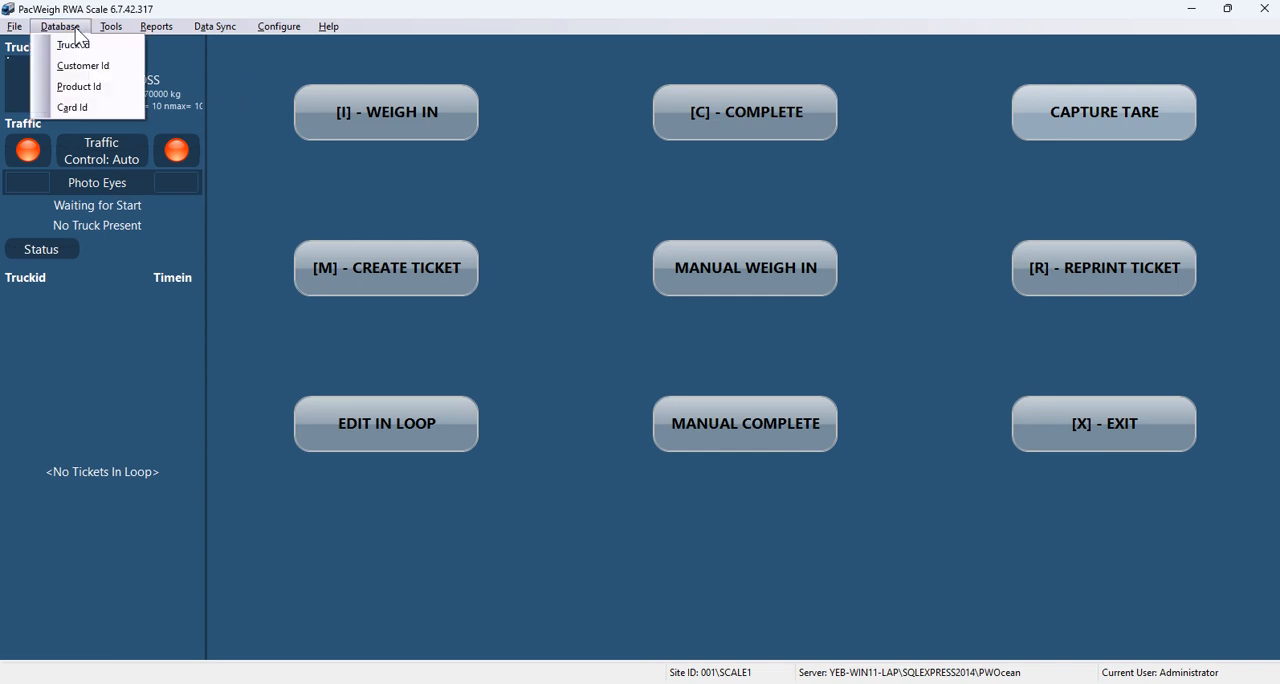
pyautogui.click(80, 107)
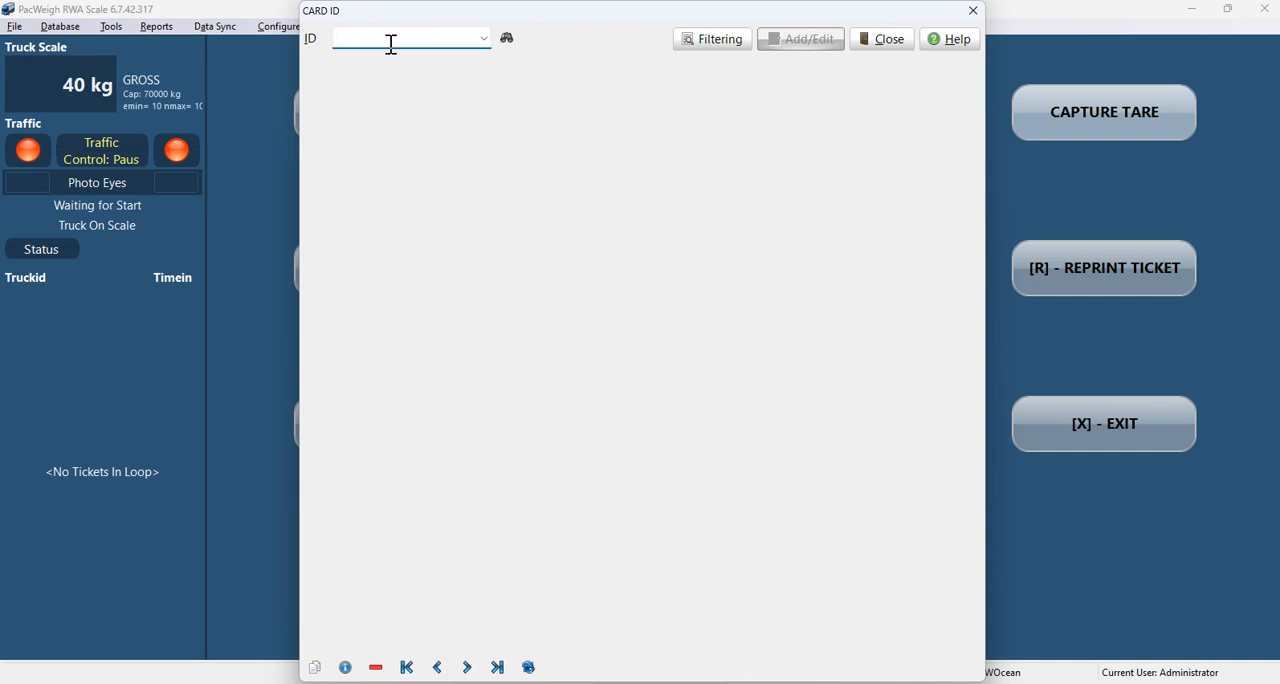
pyautogui.write('7500')
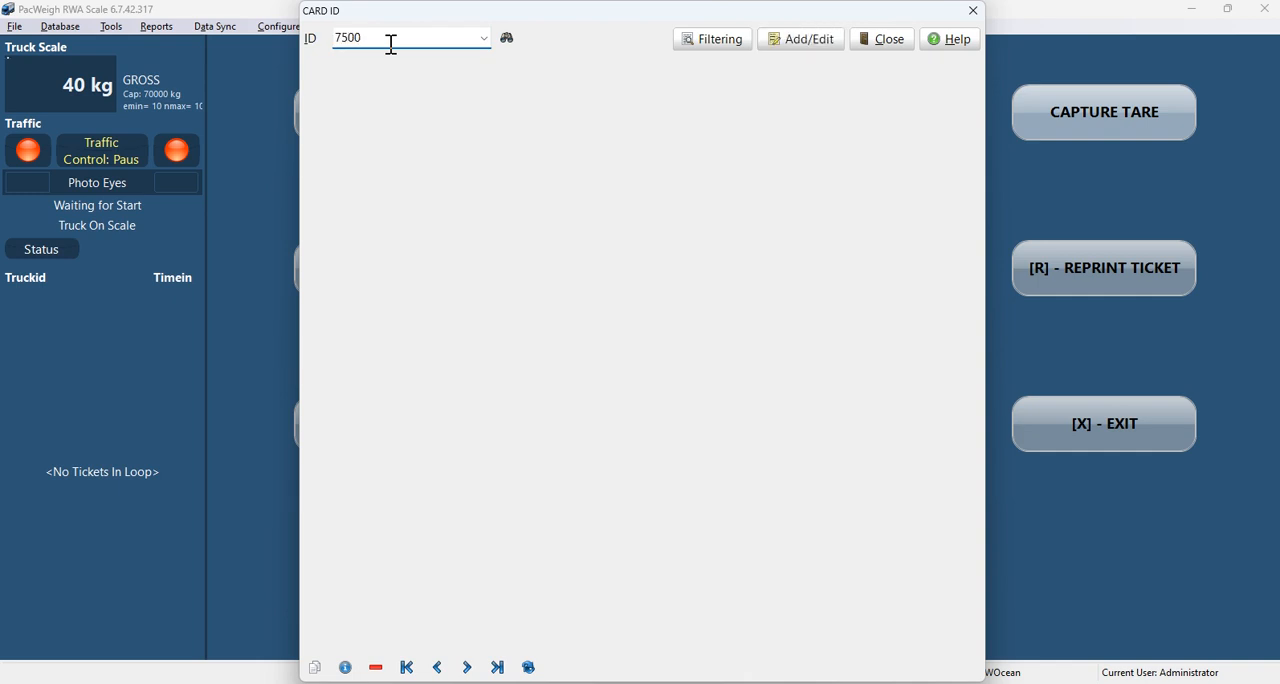
pyautogui.click(798, 46)
pyautogui.click(701, 371)
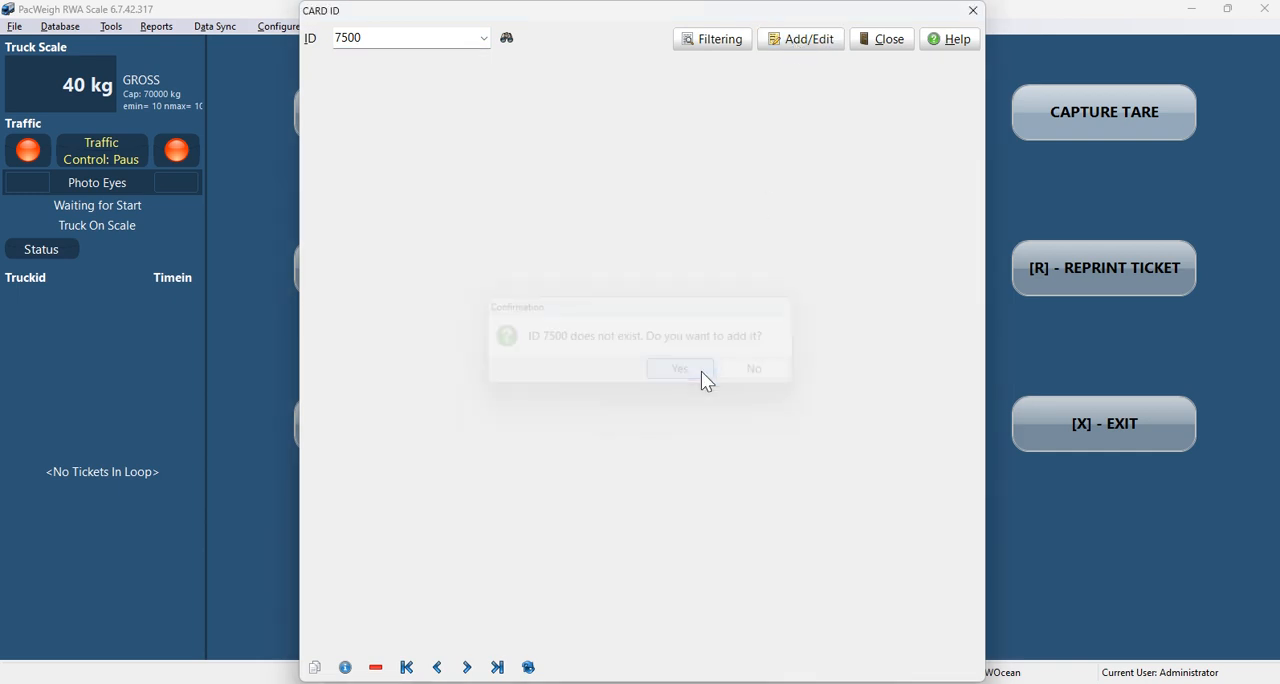
# Step: Enter the card number as the new card's name and assign truck 111 (Test111) to it
pyautogui.click(468, 103)
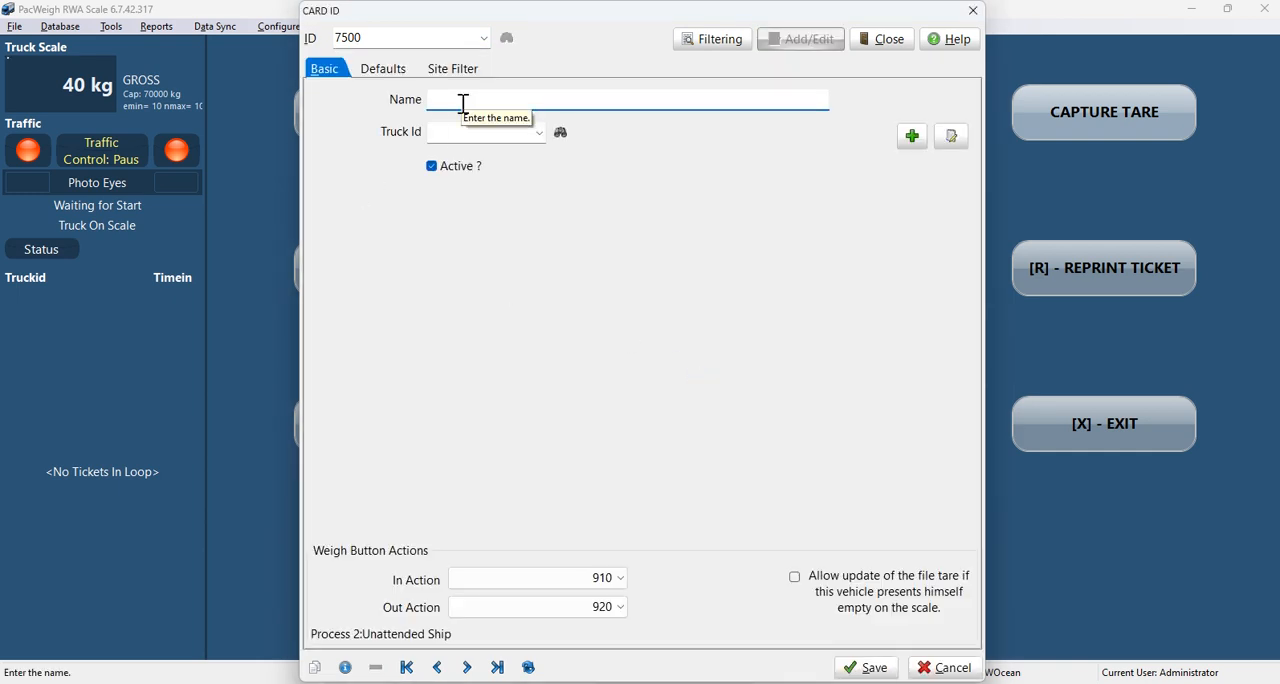
pyautogui.write('7500')
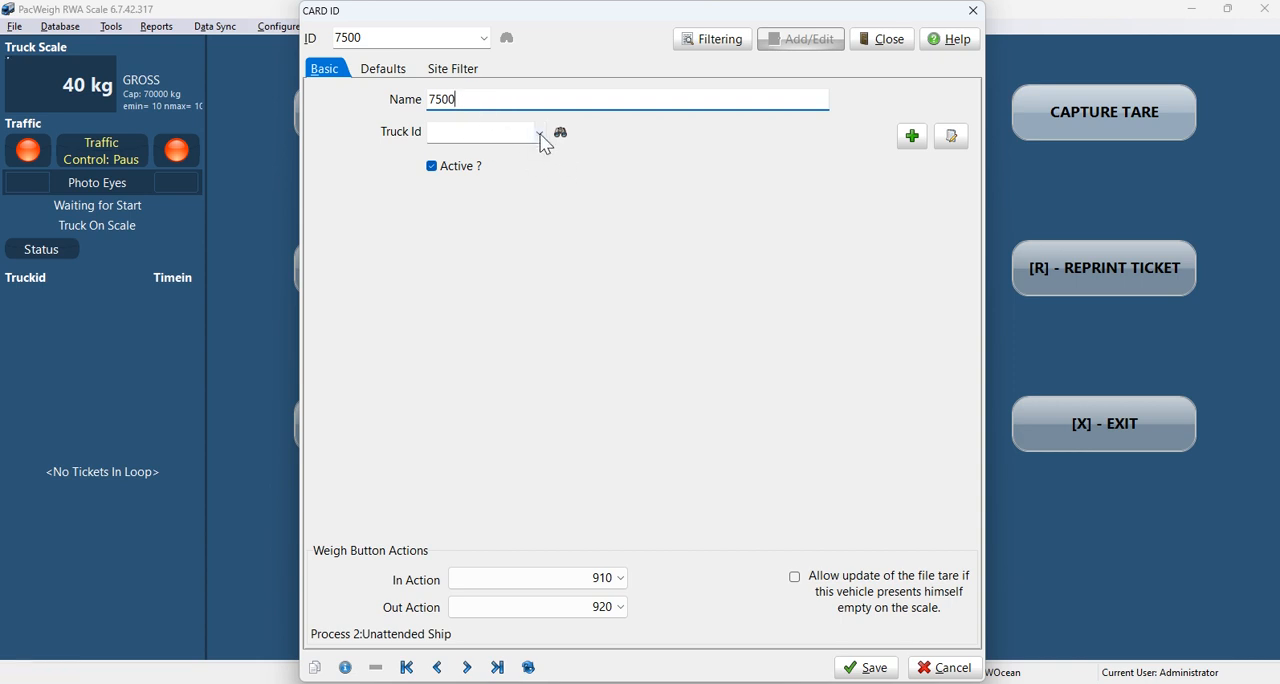
pyautogui.click(540, 133)
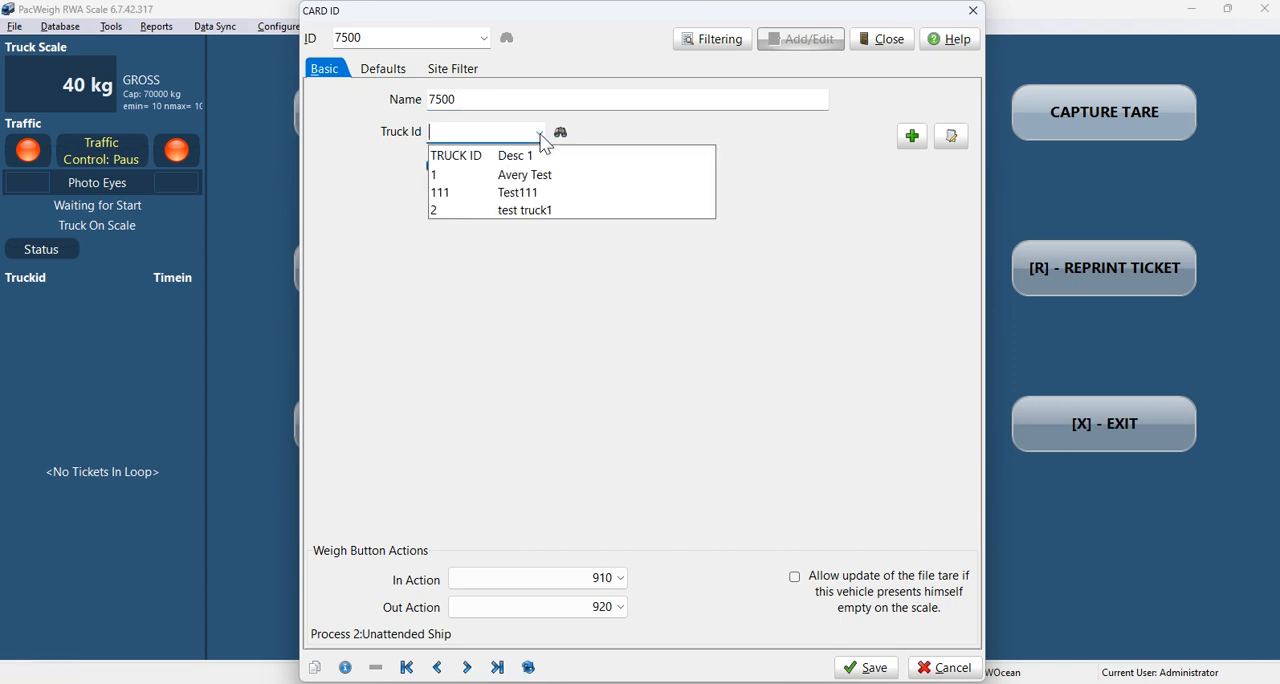
pyautogui.click(450, 198)
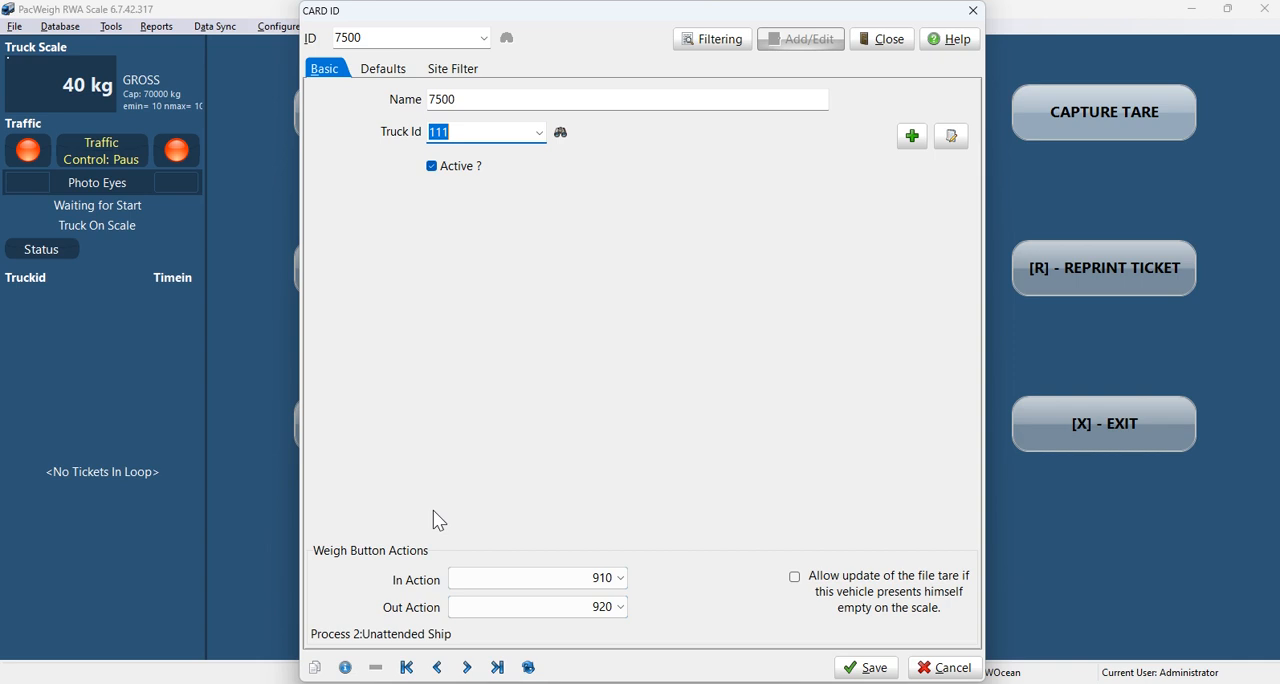
# Step: Set the card's weigh button actions to 910 Unattended WeighIn for incoming and 920 Unattended Complete for outgoing
pyautogui.click(618, 579)
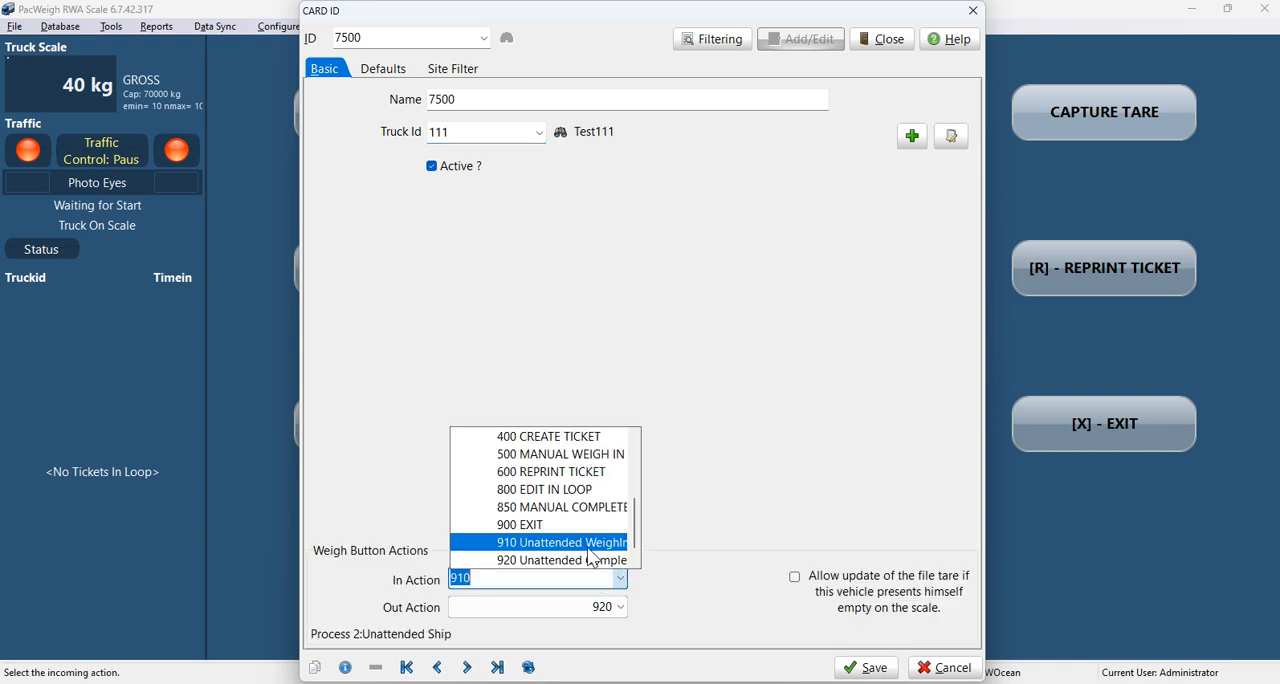
pyautogui.click(588, 550)
pyautogui.click(618, 608)
pyautogui.click(584, 594)
pyautogui.click(618, 579)
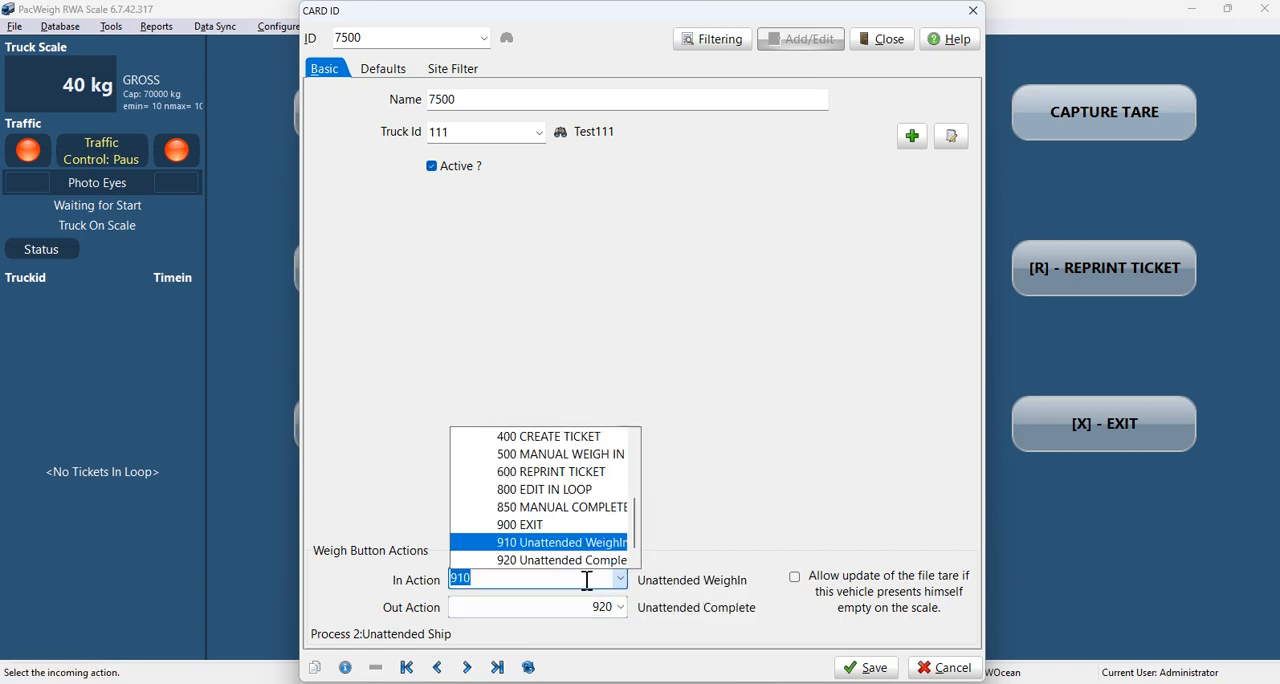
pyautogui.click(690, 536)
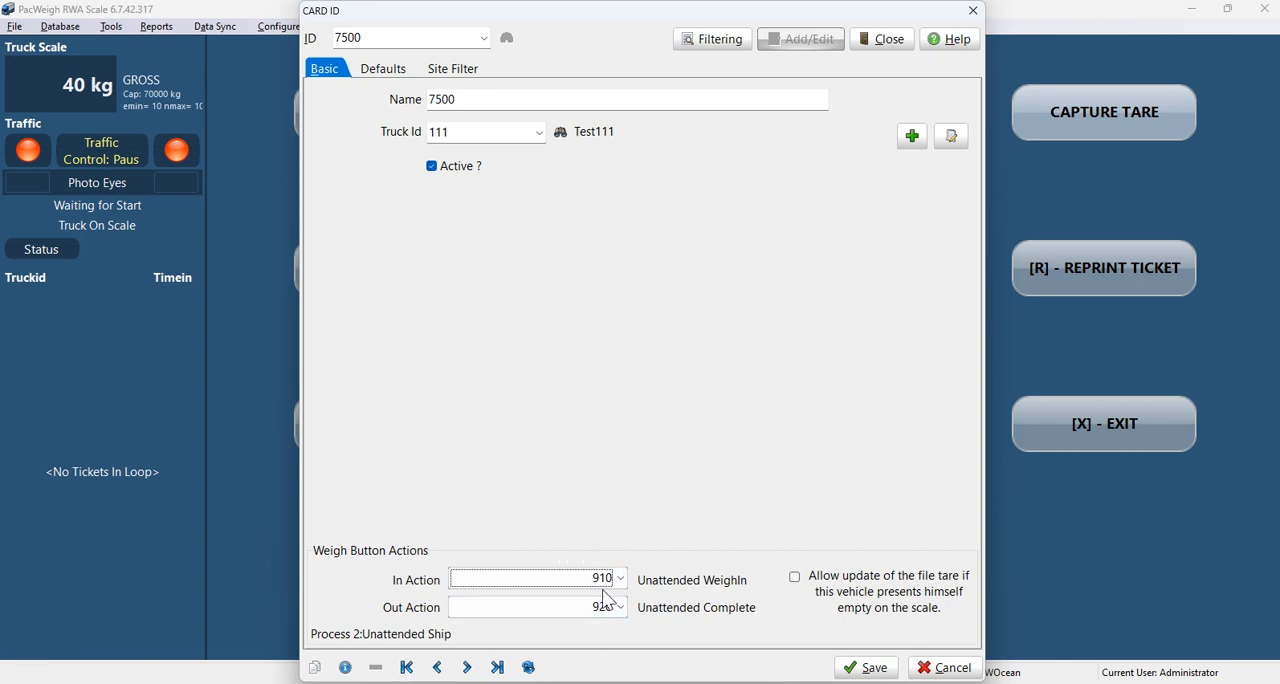
# Step: Set the card's default values to customer Test10, product 19 (6" Minus(Surge)) and job 123
pyautogui.click(397, 80)
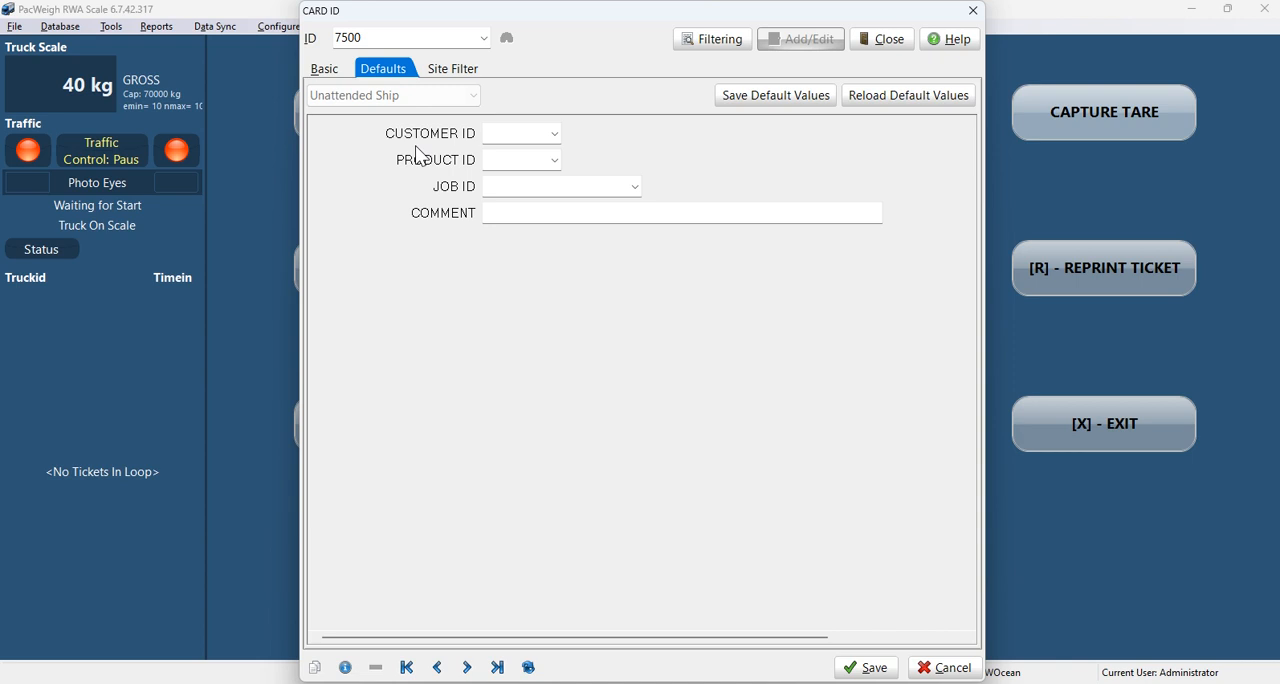
pyautogui.click(555, 134)
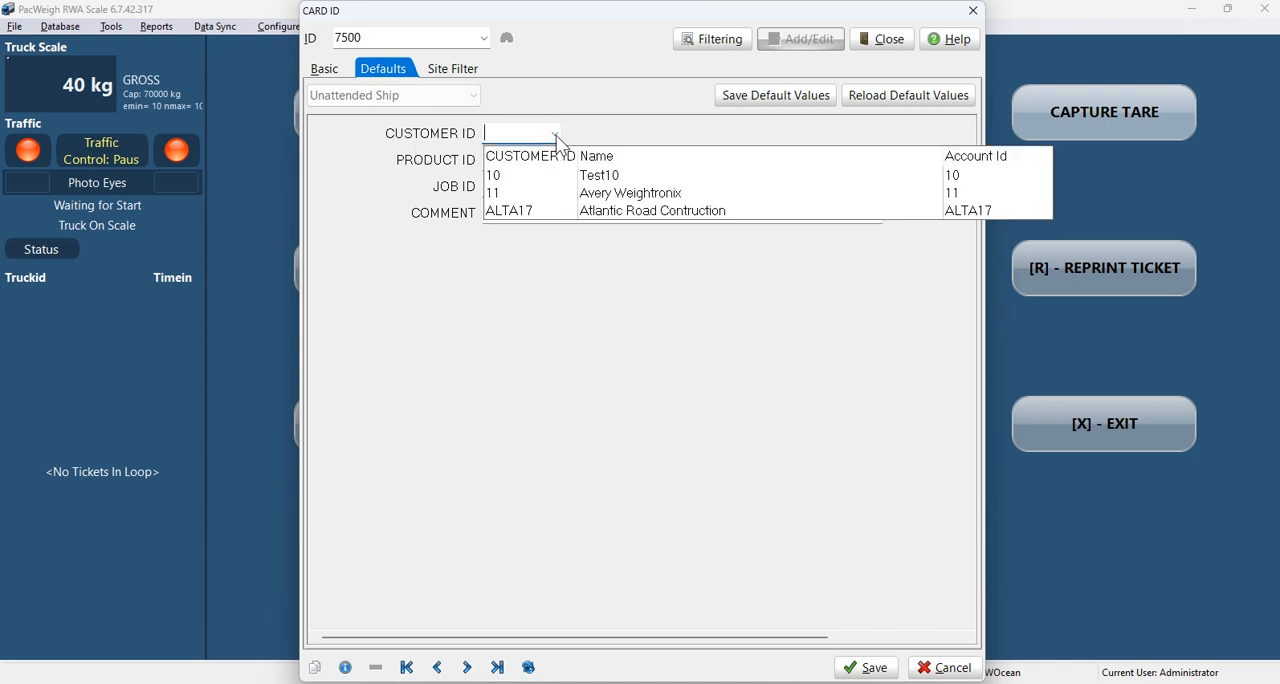
pyautogui.click(505, 176)
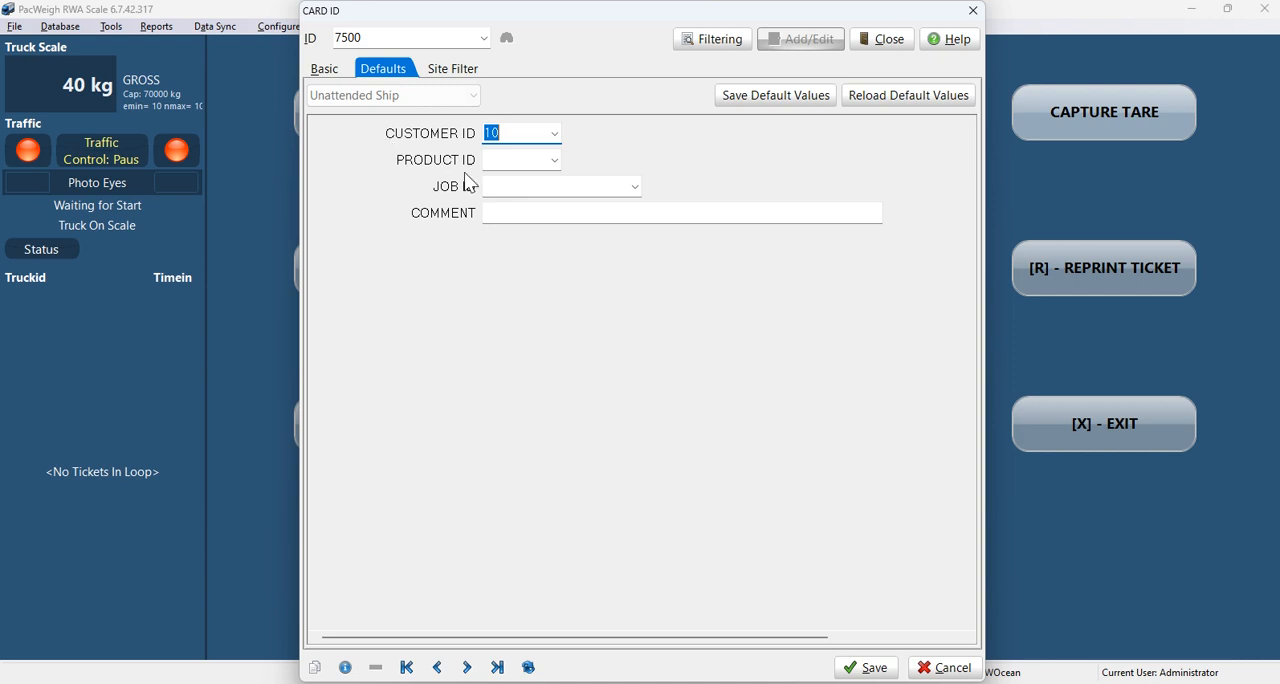
pyautogui.click(550, 161)
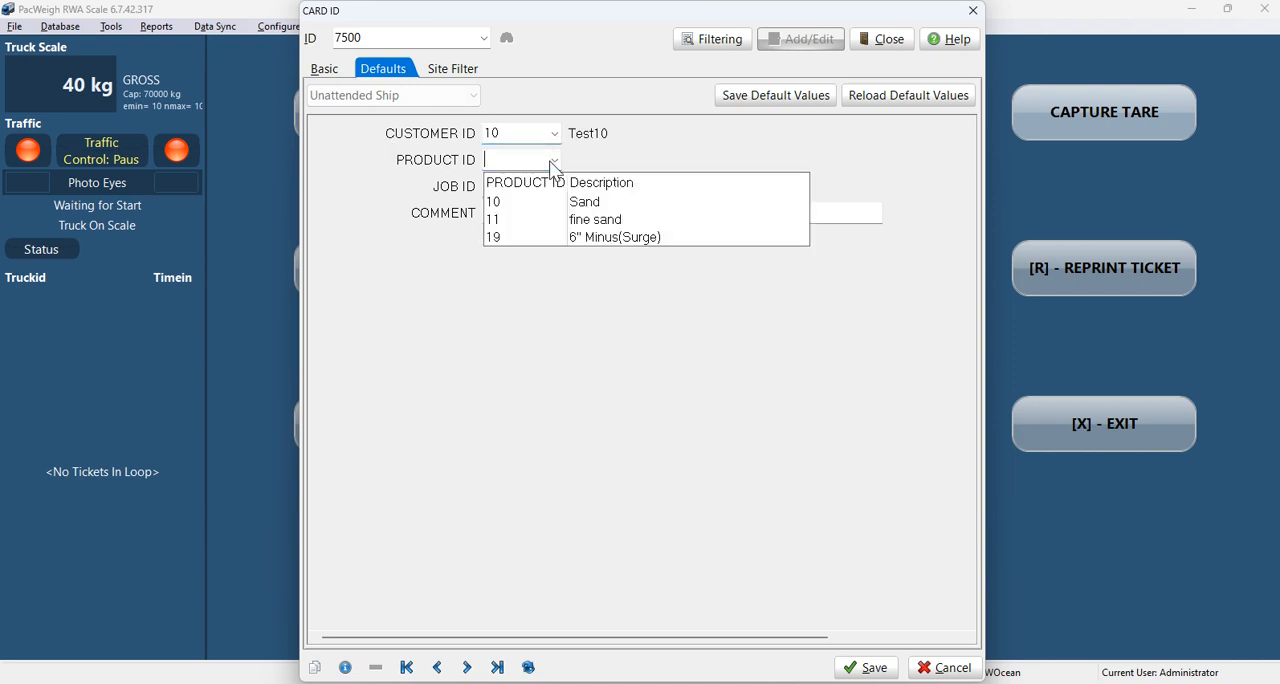
pyautogui.click(503, 238)
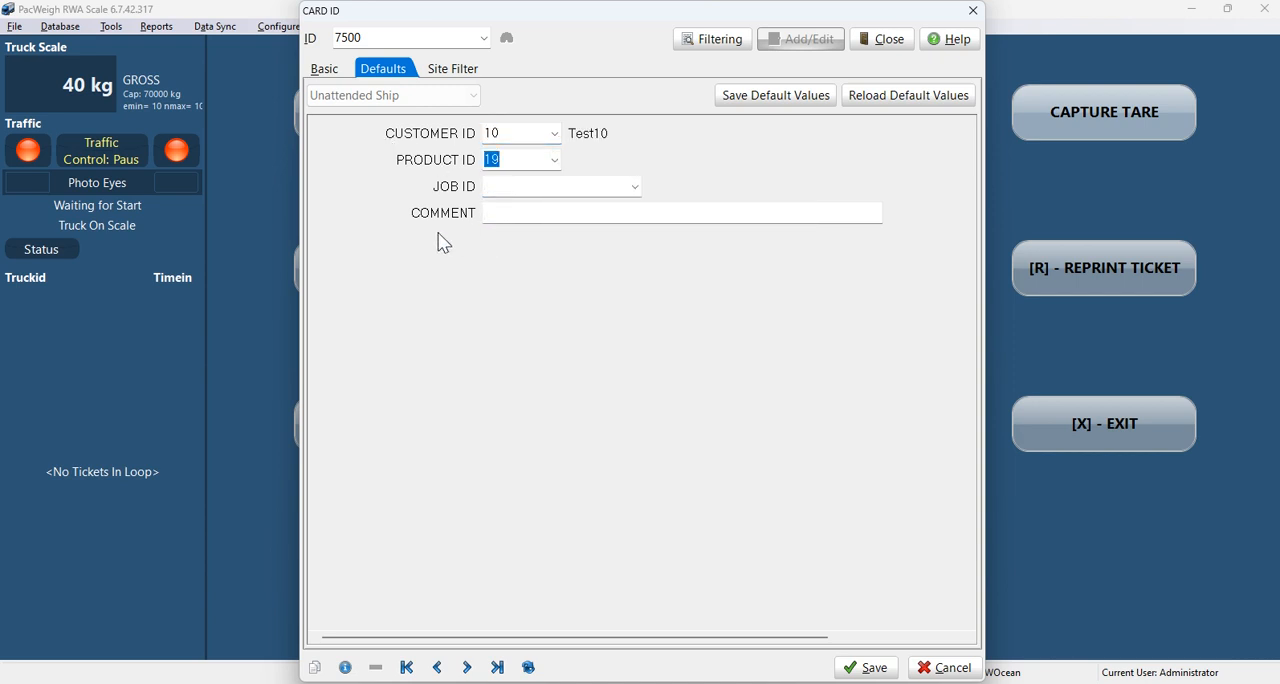
pyautogui.click(628, 188)
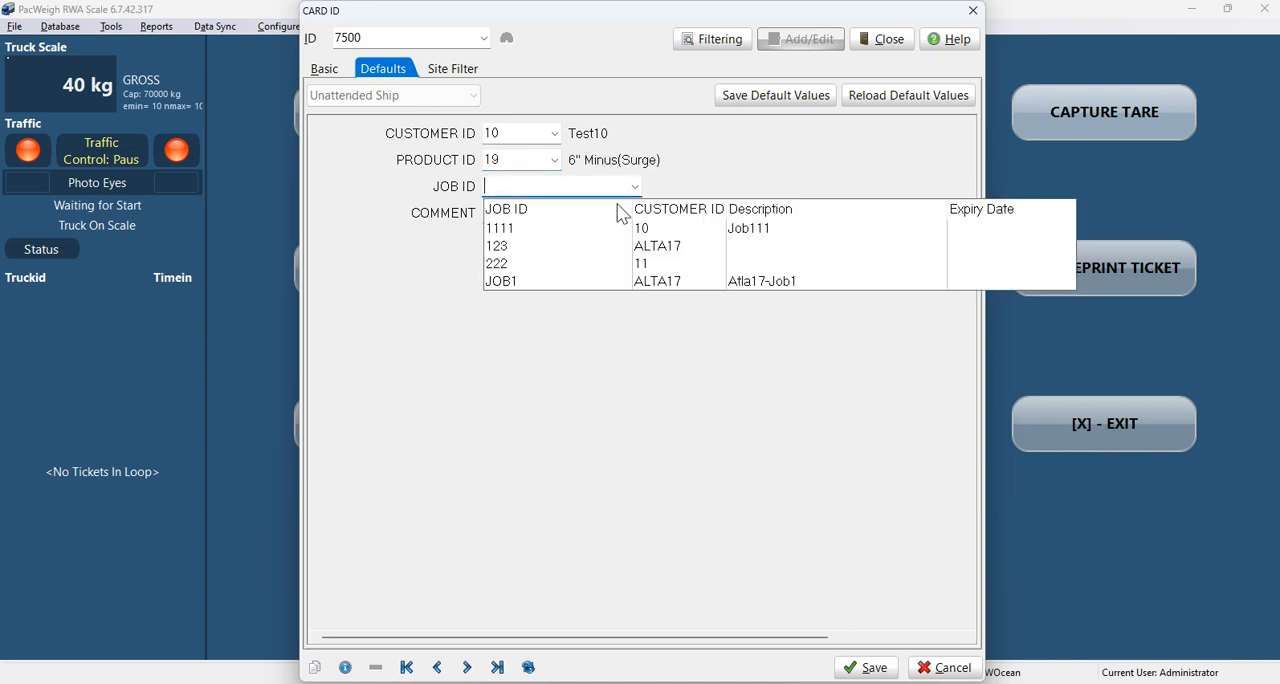
pyautogui.click(528, 246)
pyautogui.click(521, 214)
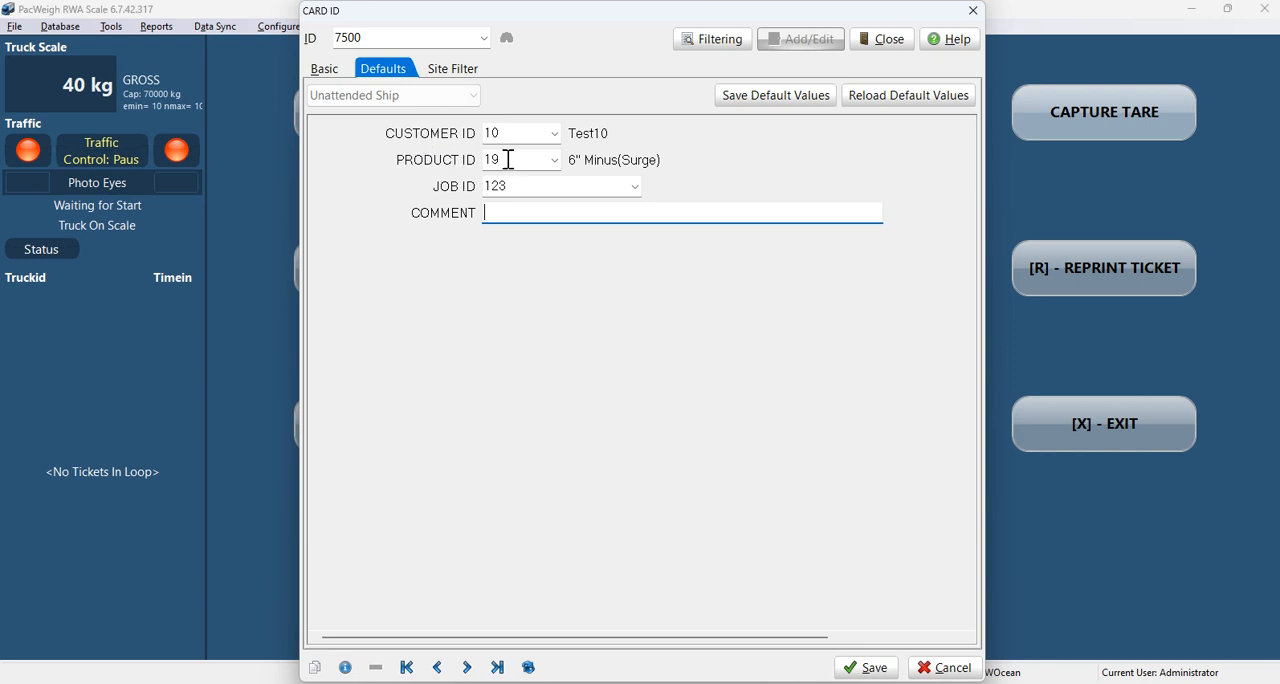
# Step: Clear the card's default job and product and reselect product 19 and job 123
pyautogui.doubleClick(574, 188)
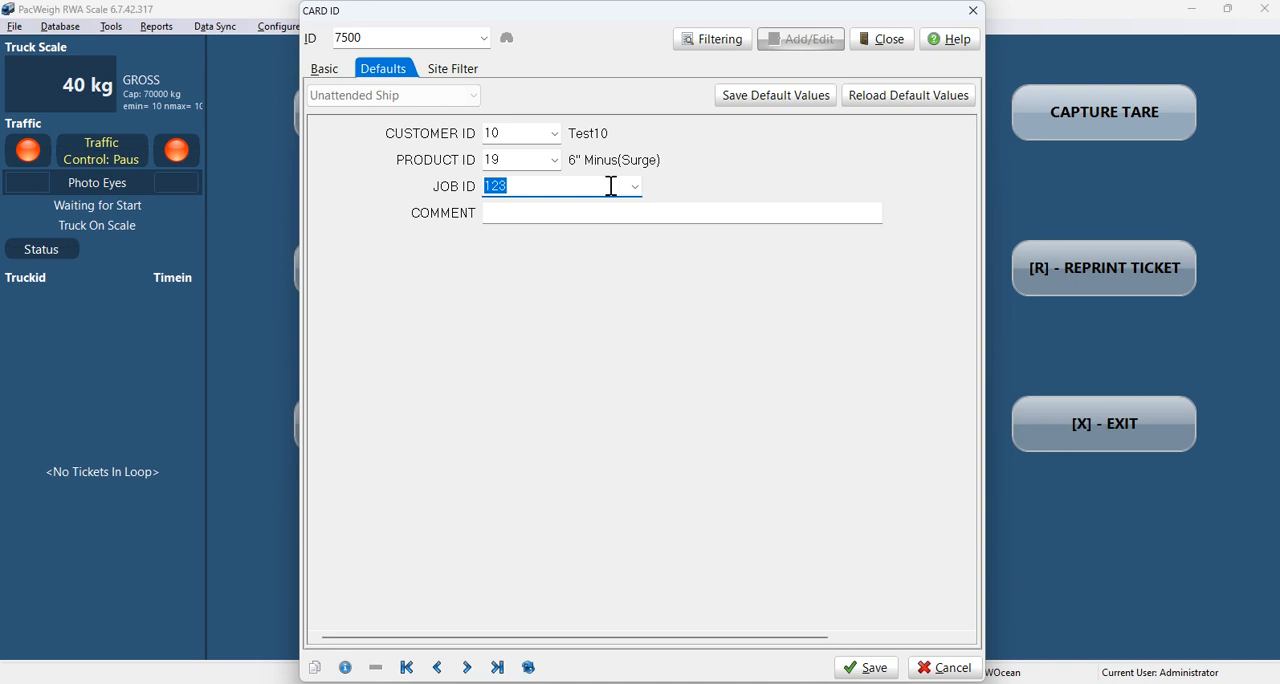
pyautogui.press('BackSpace')
pyautogui.click(535, 214)
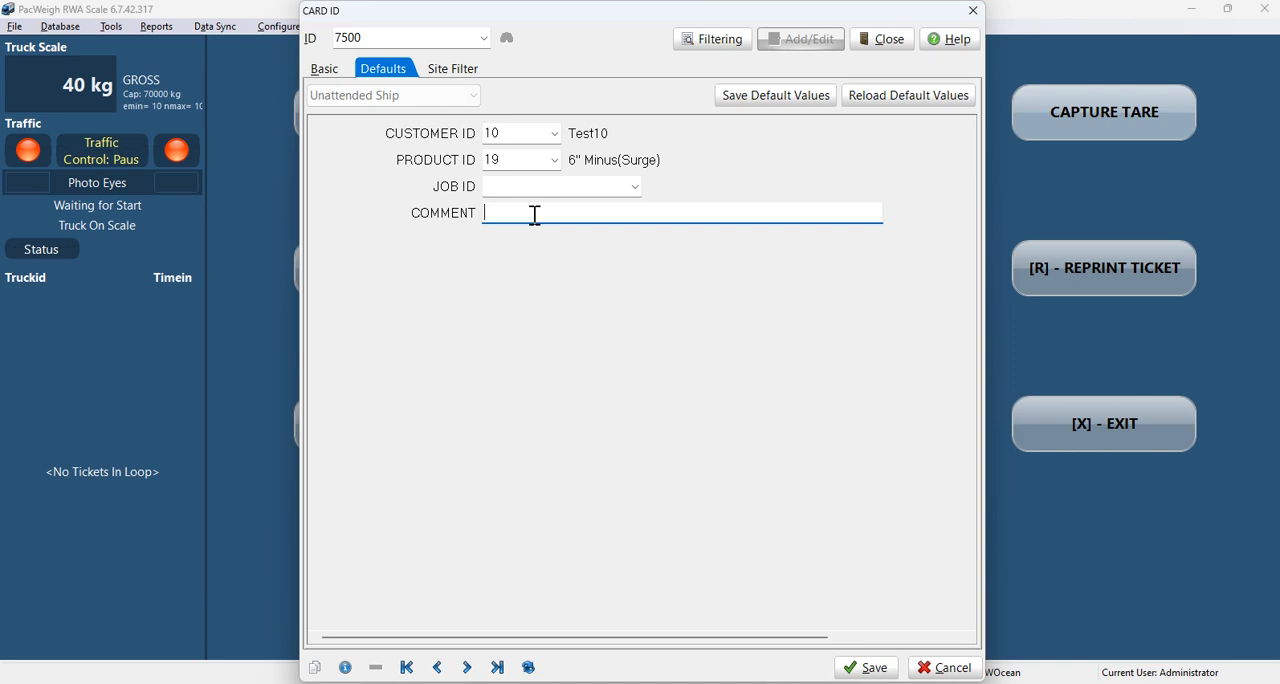
pyautogui.click(534, 160)
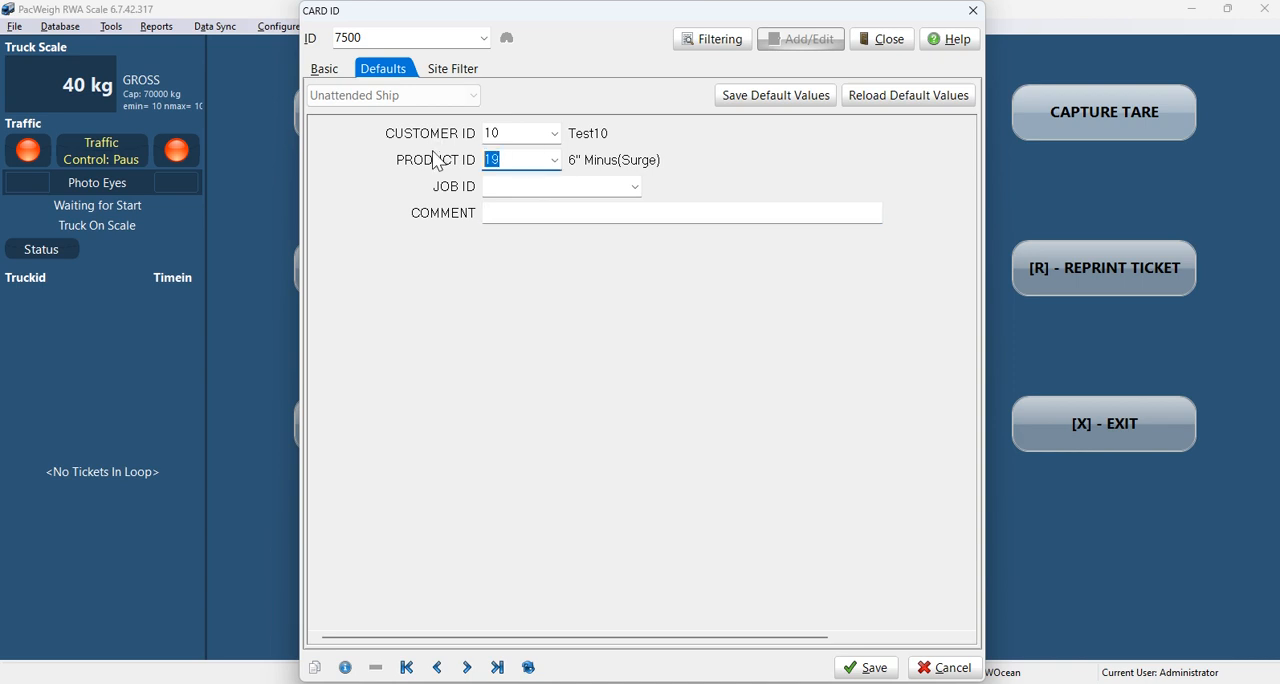
pyautogui.press('BackSpace')
pyautogui.click(553, 161)
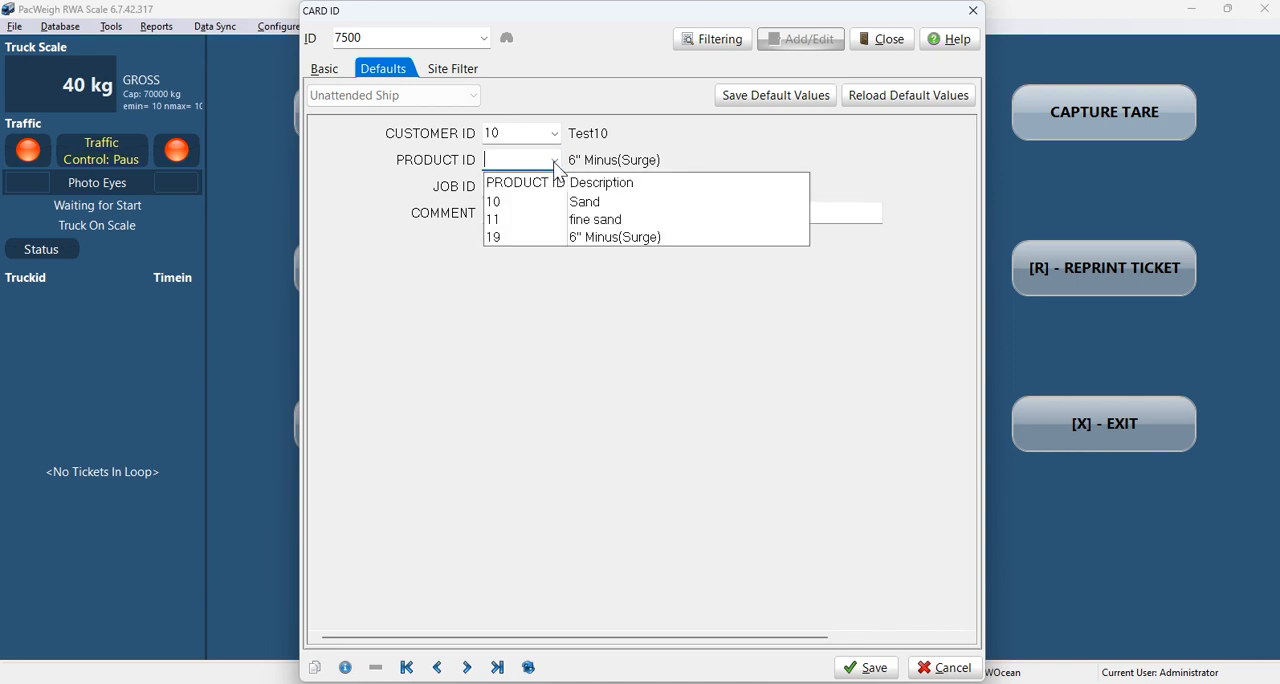
pyautogui.click(519, 239)
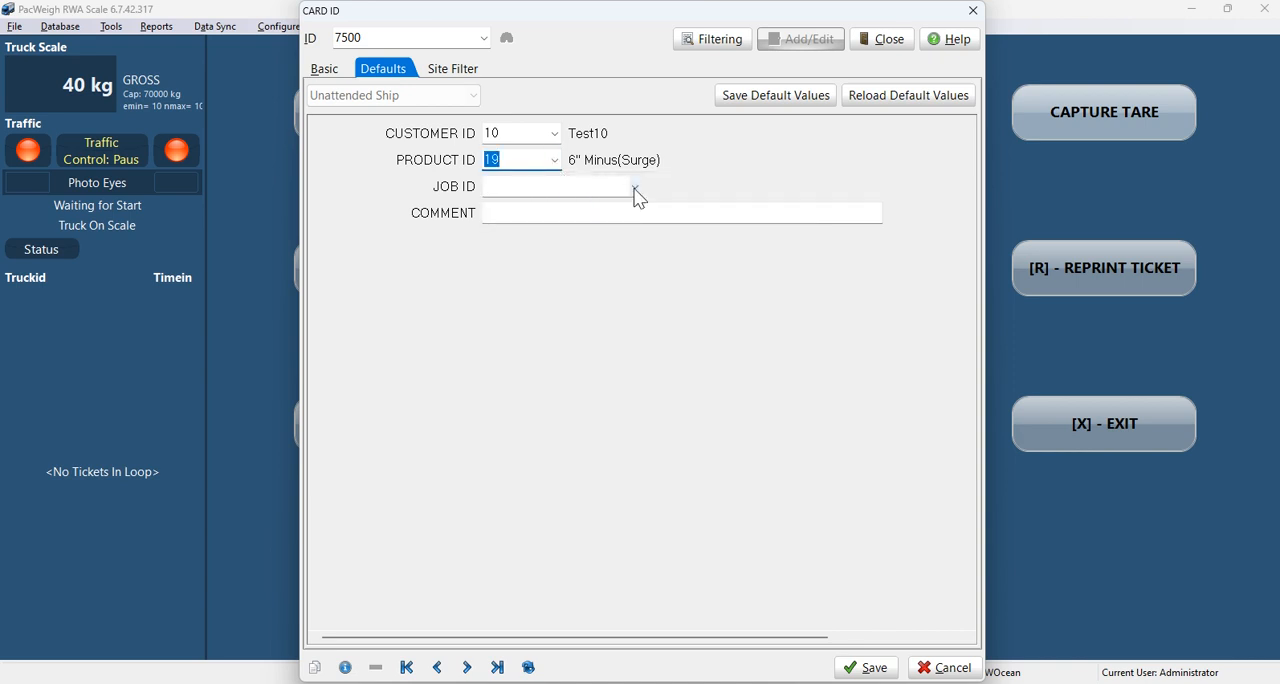
pyautogui.click(634, 188)
pyautogui.click(533, 245)
# Step: Enter TO HOUSE 101 as the default comment, save the default values and the card record, and close it
pyautogui.click(523, 212)
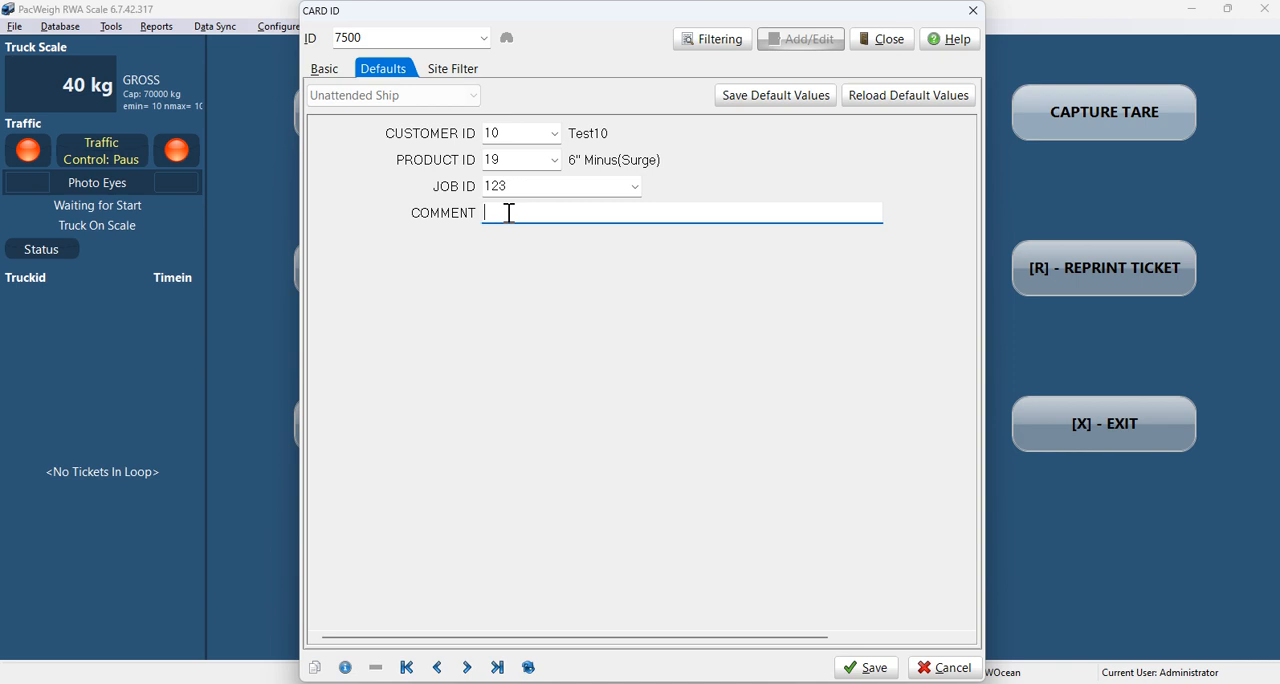
pyautogui.write('TO HOUSE 101')
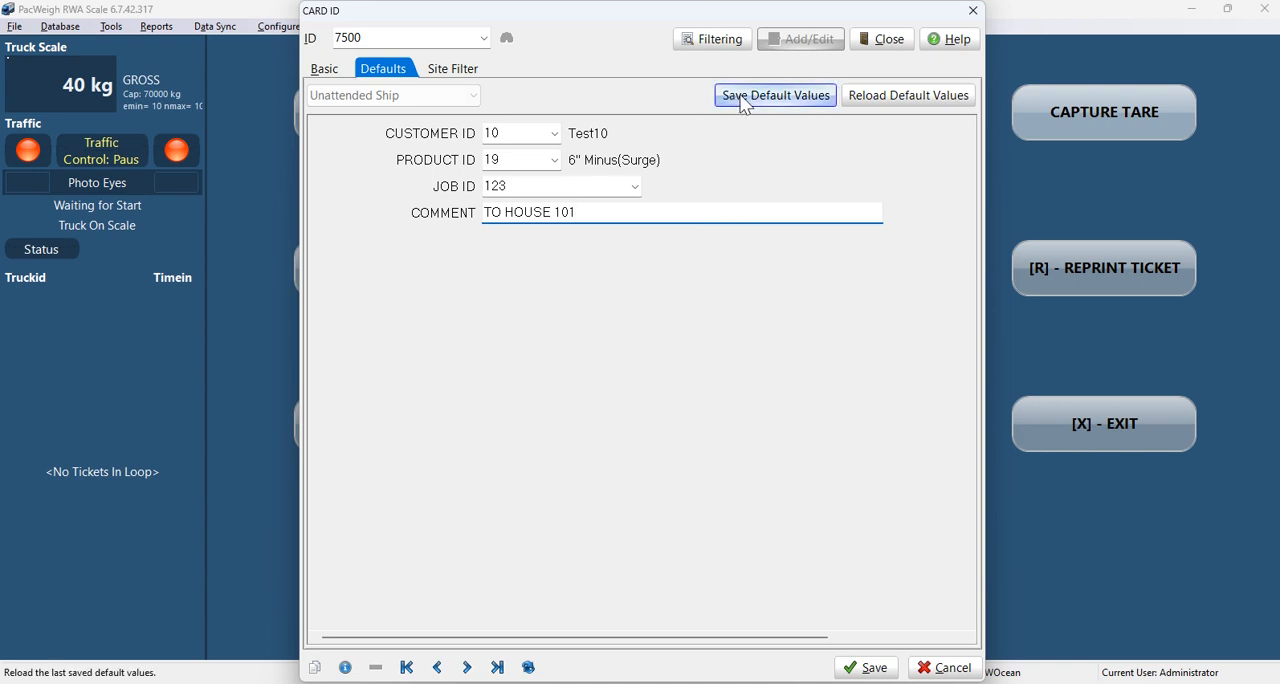
pyautogui.click(785, 97)
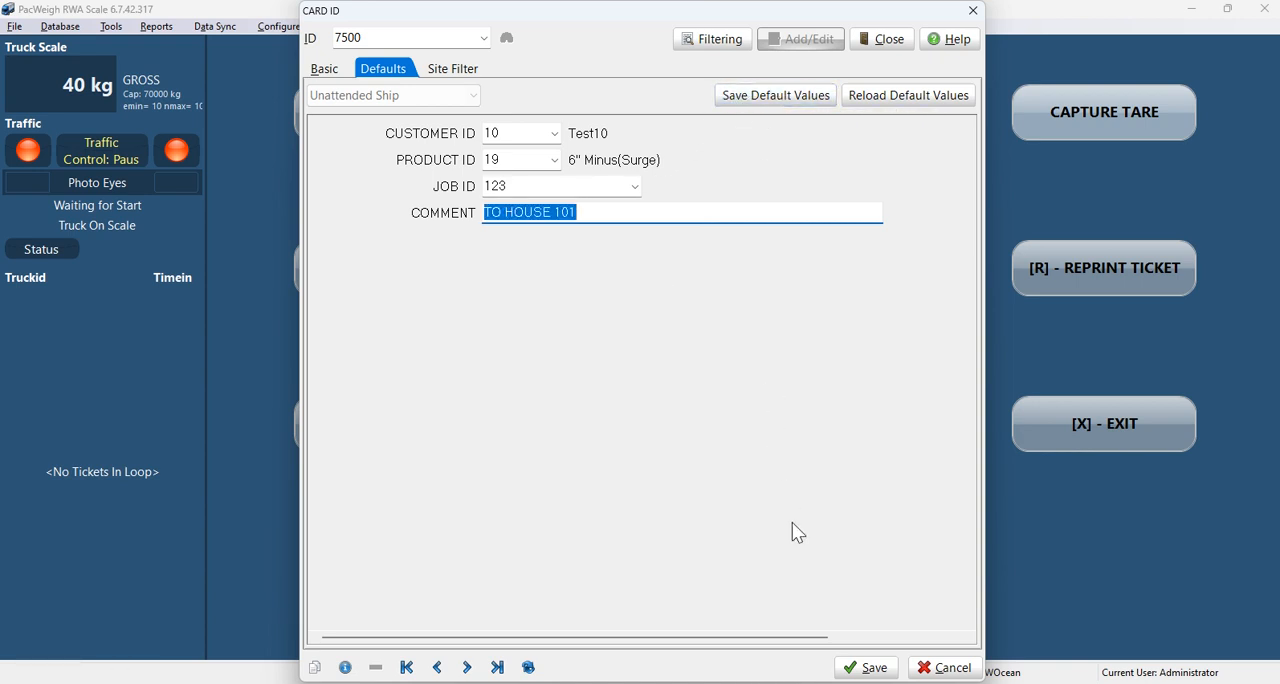
pyautogui.click(868, 670)
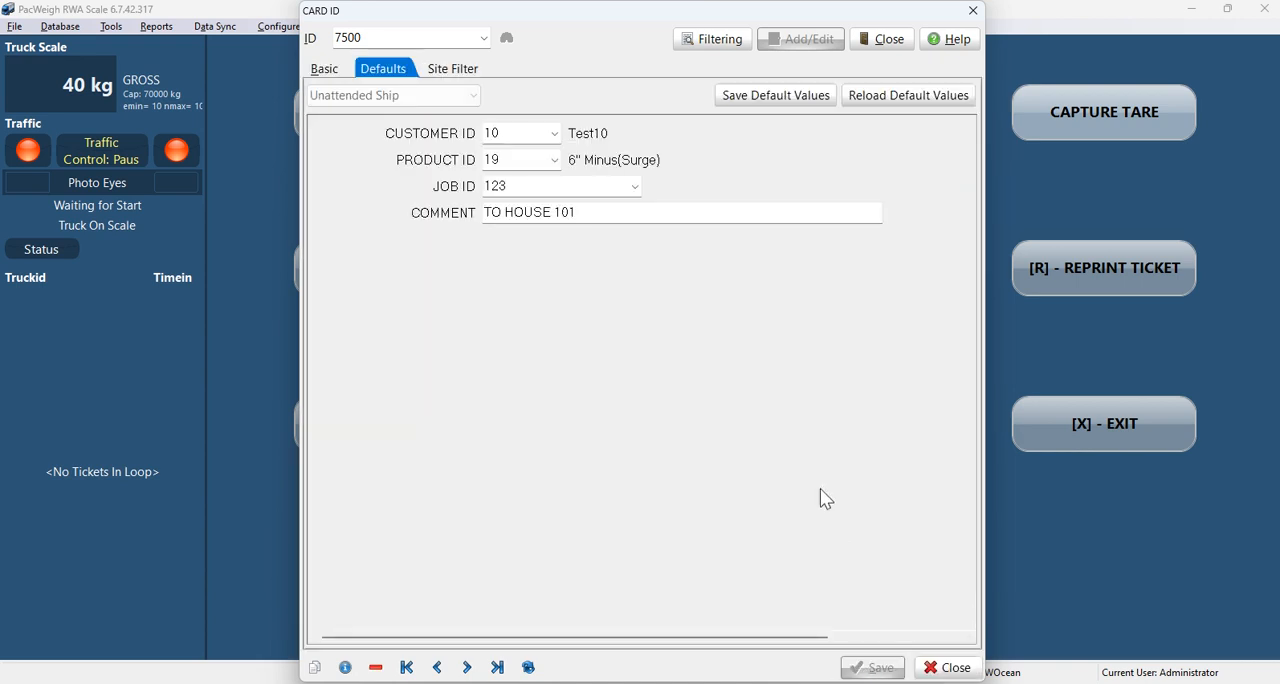
pyautogui.click(938, 668)
pyautogui.click(884, 42)
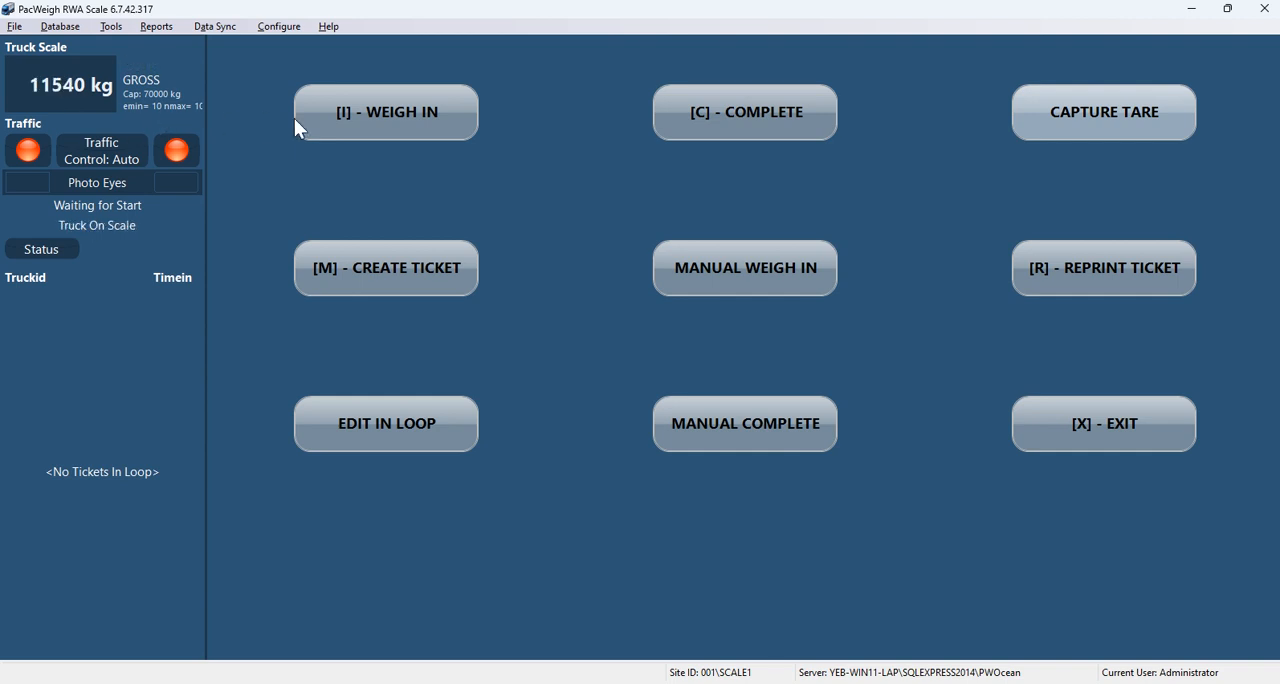
# Step: Start a shipping weigh-in ticket and choose truck 1 (Avery Test) for it
pyautogui.click(384, 112)
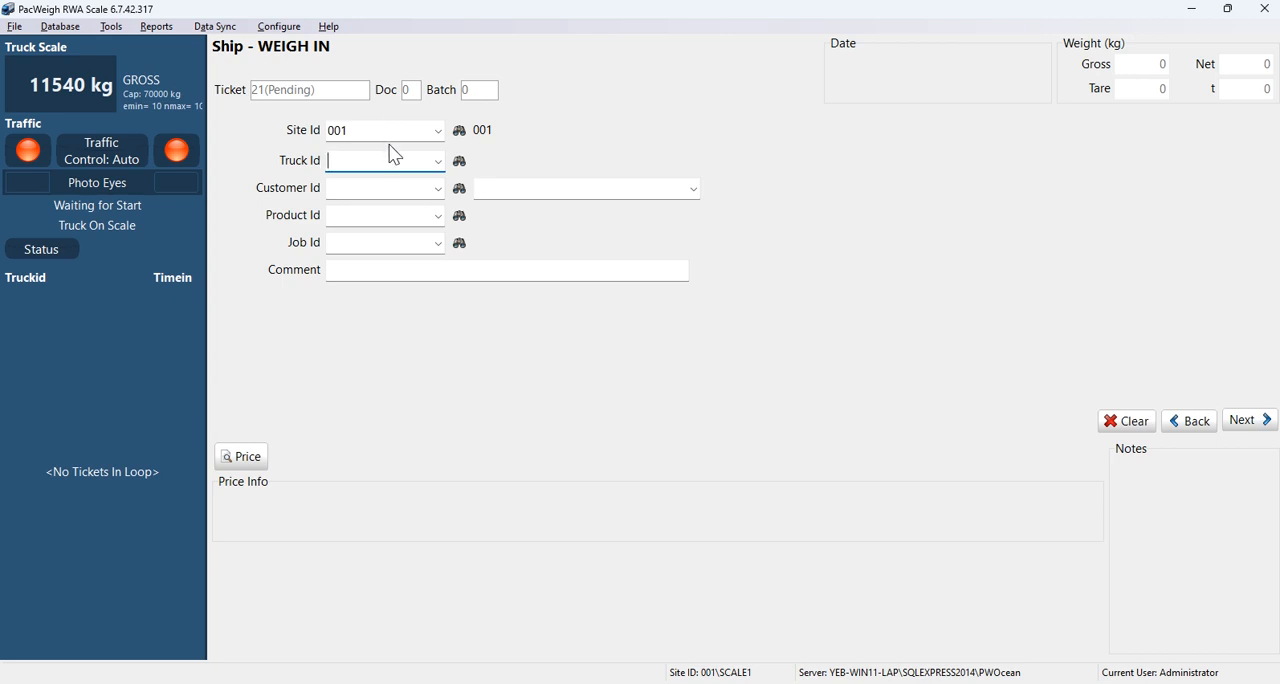
pyautogui.write('111')
pyautogui.press('Tab')
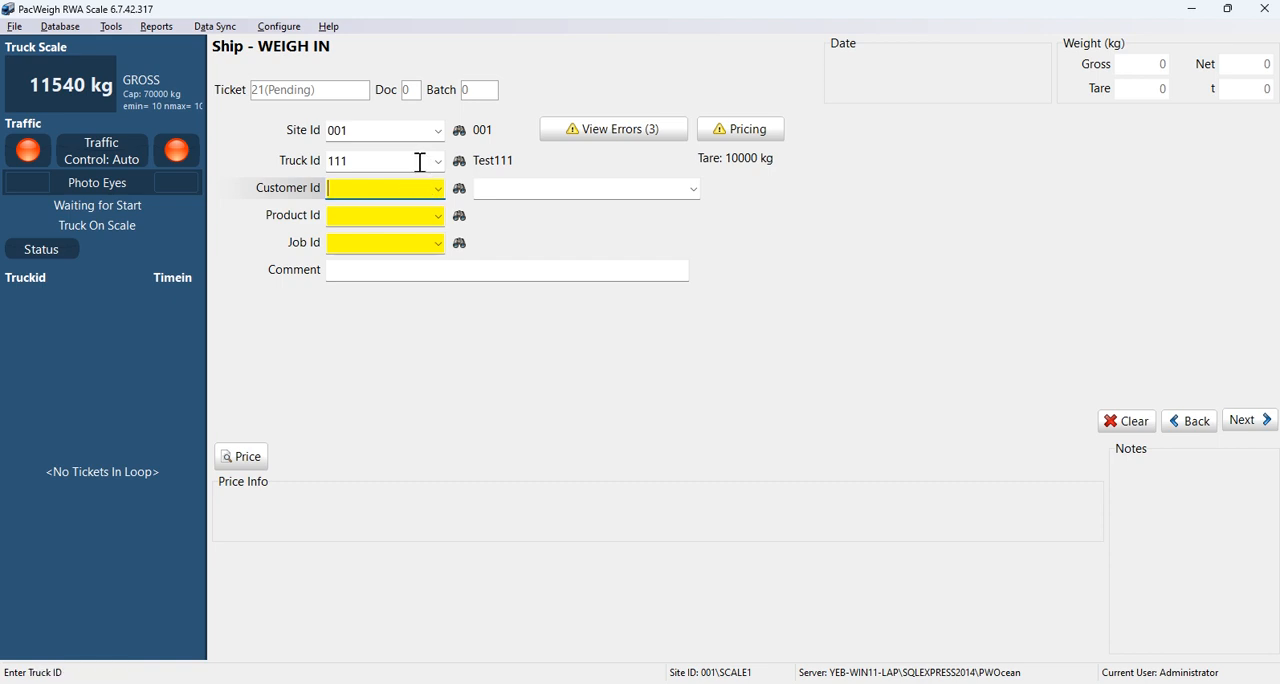
pyautogui.click(438, 161)
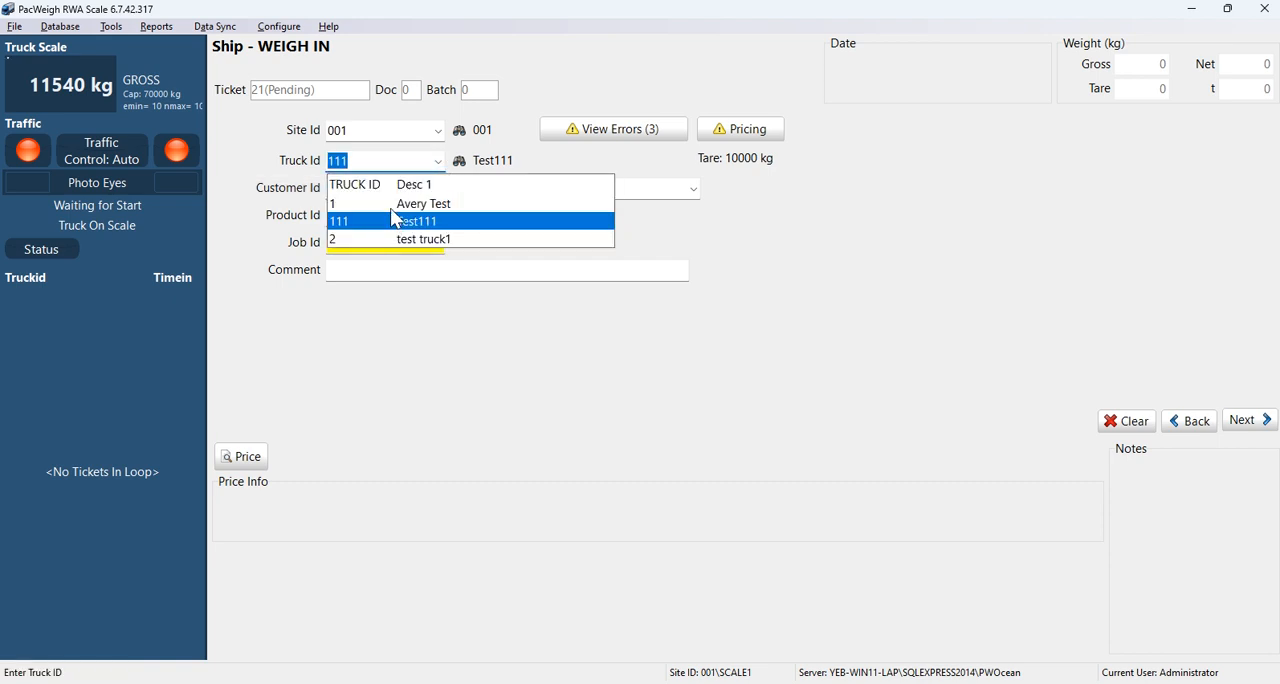
pyautogui.click(362, 203)
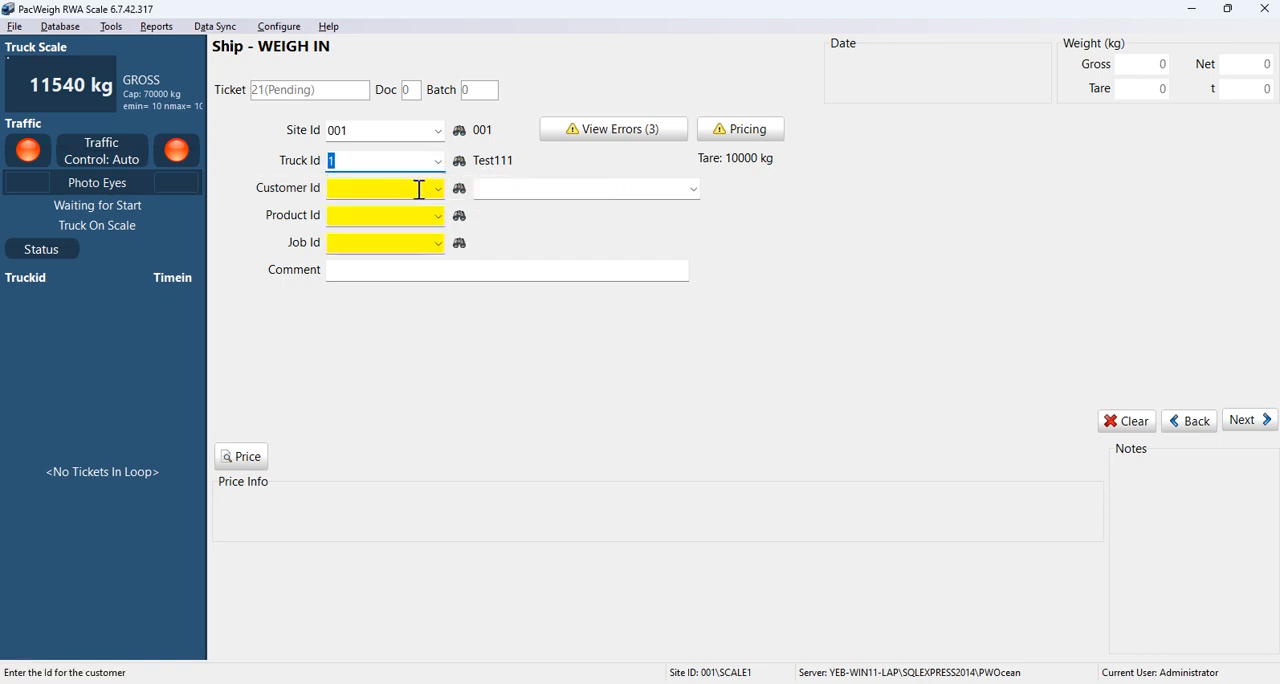
# Step: Fill the ticket with truck 111 (Test111), customer 11 (Avery Weightronix), product 11 (fine sand) and job 222
pyautogui.click(438, 161)
pyautogui.click(331, 222)
pyautogui.click(434, 189)
pyautogui.click(365, 250)
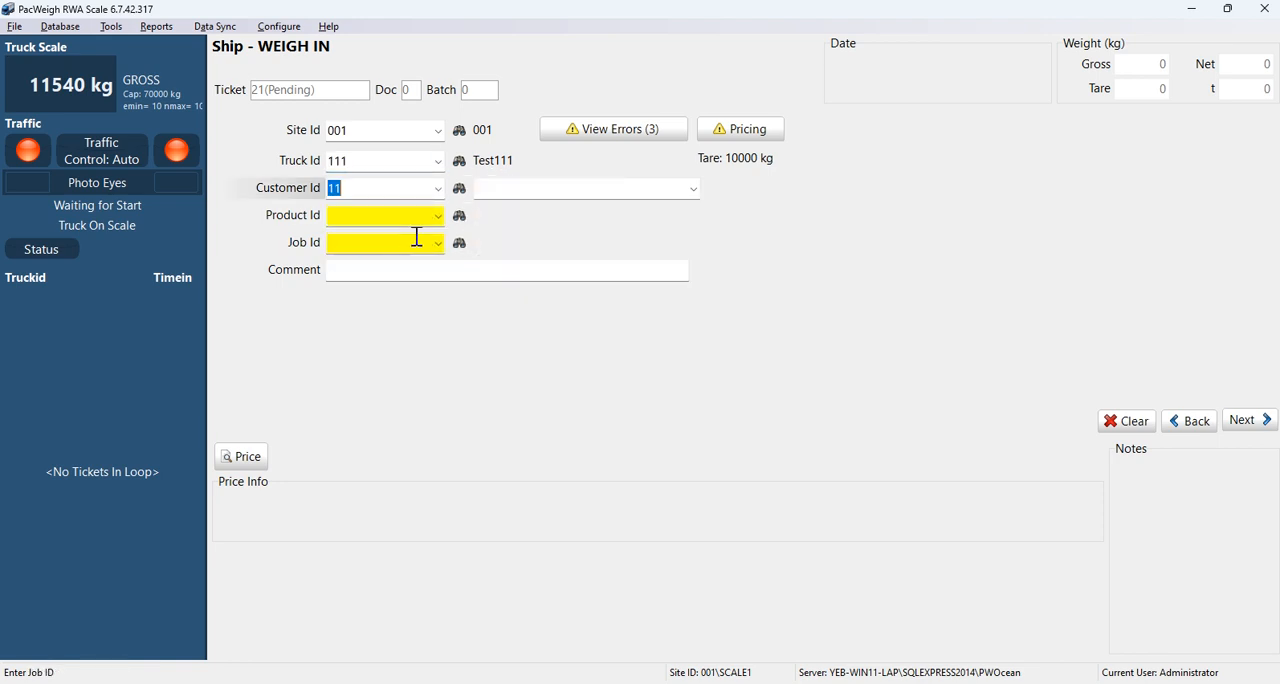
pyautogui.click(437, 215)
pyautogui.click(374, 278)
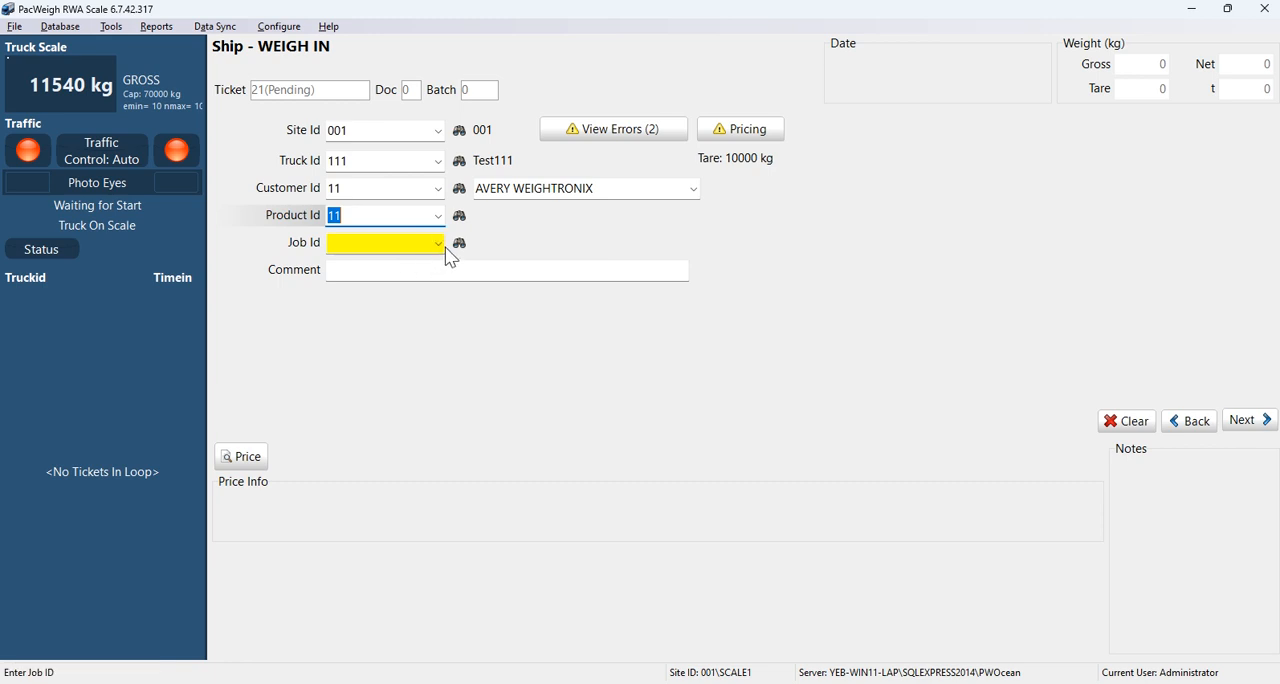
pyautogui.click(437, 246)
pyautogui.click(380, 290)
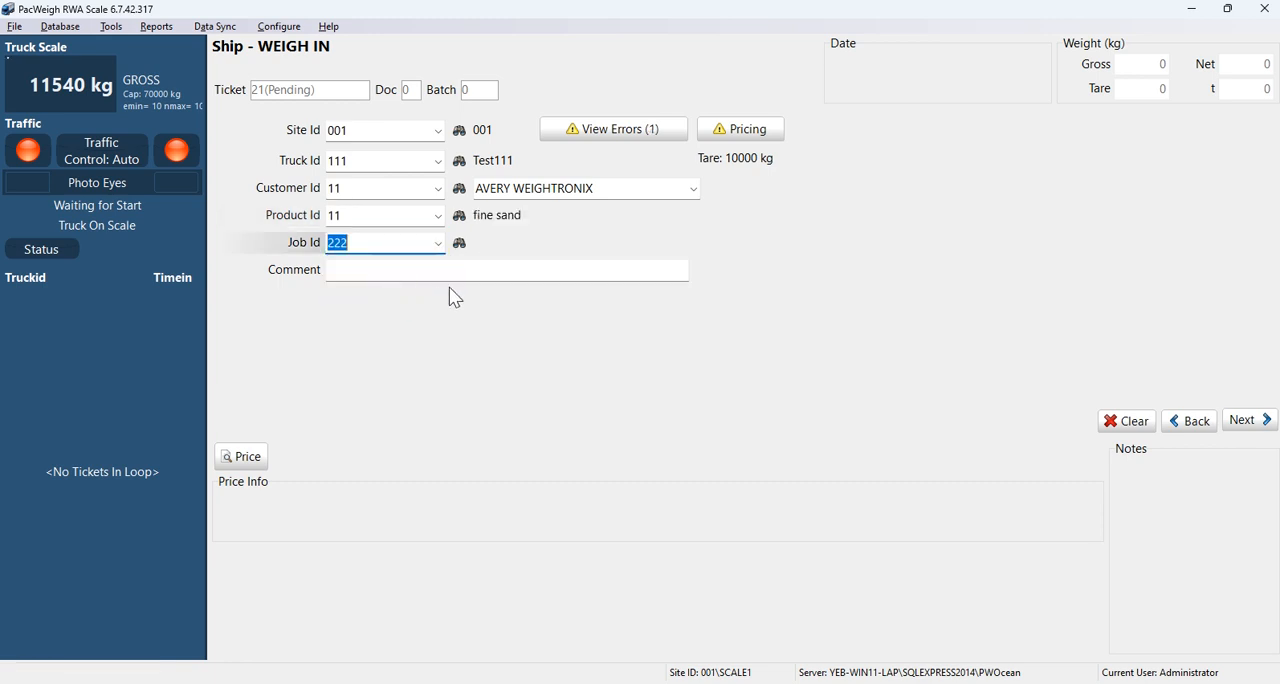
# Step: Enter the comment TO HOUSE1111 and try to continue to the weighing
pyautogui.click(616, 268)
pyautogui.write('TO HOUSE1111')
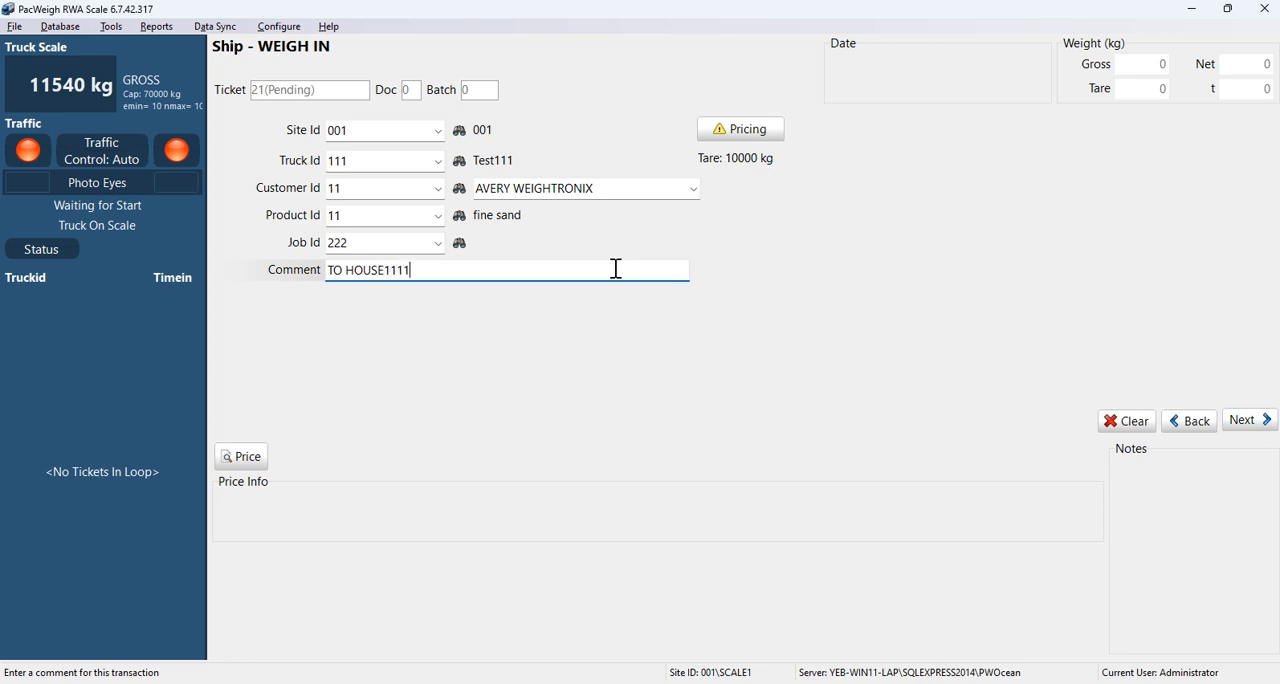
pyautogui.click(1250, 420)
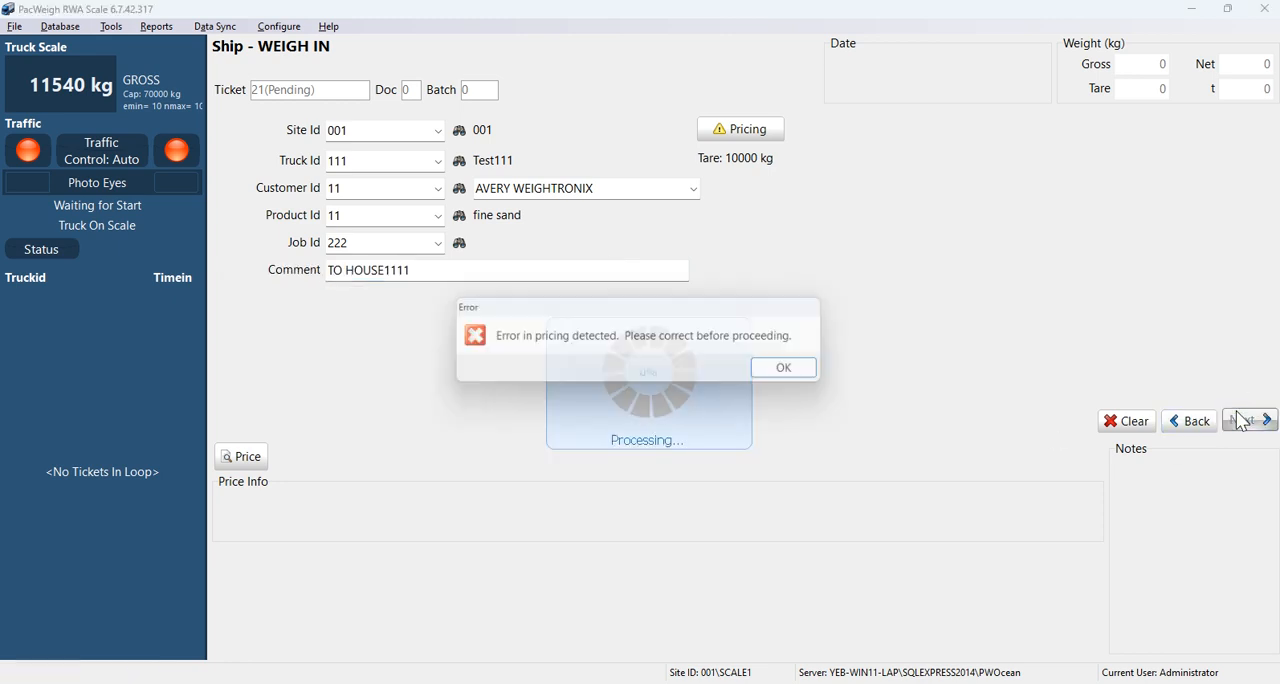
pyautogui.click(812, 373)
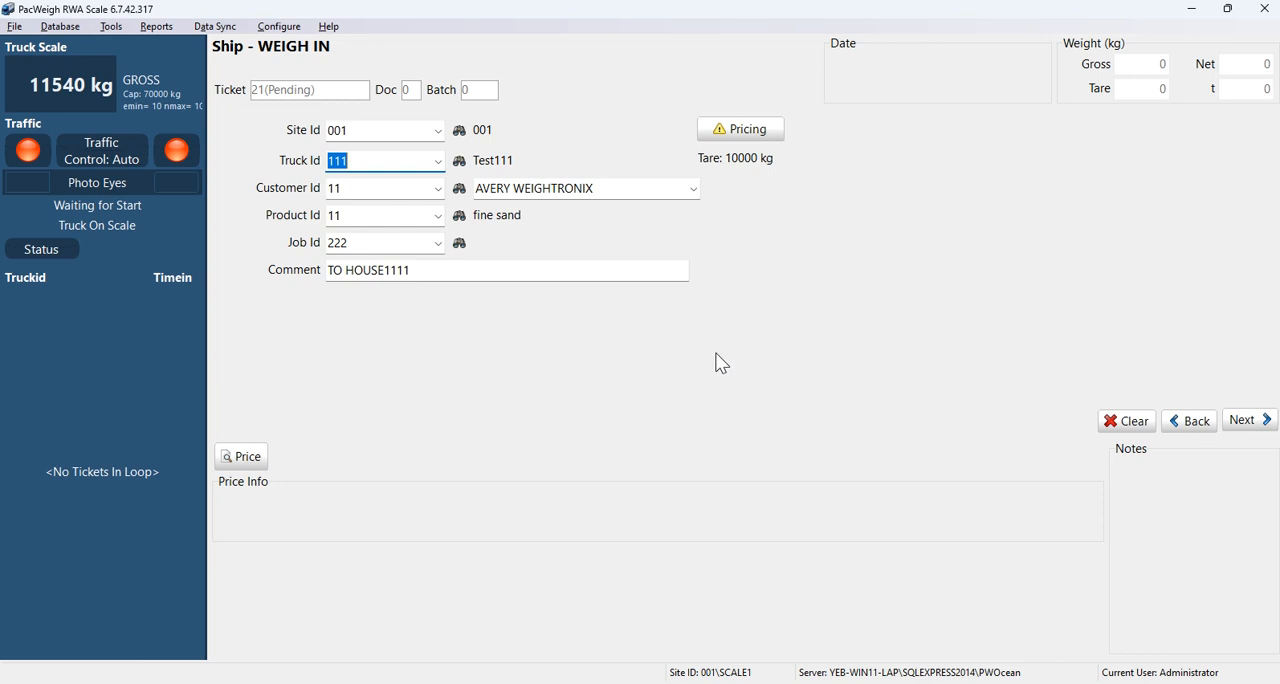
# Step: Change the ticket to truck 1 (Avery Test), customer ALTA17 (Atlantic Road Contruction), product 19 (6" Minus(Surge)) and job 123
pyautogui.click(438, 190)
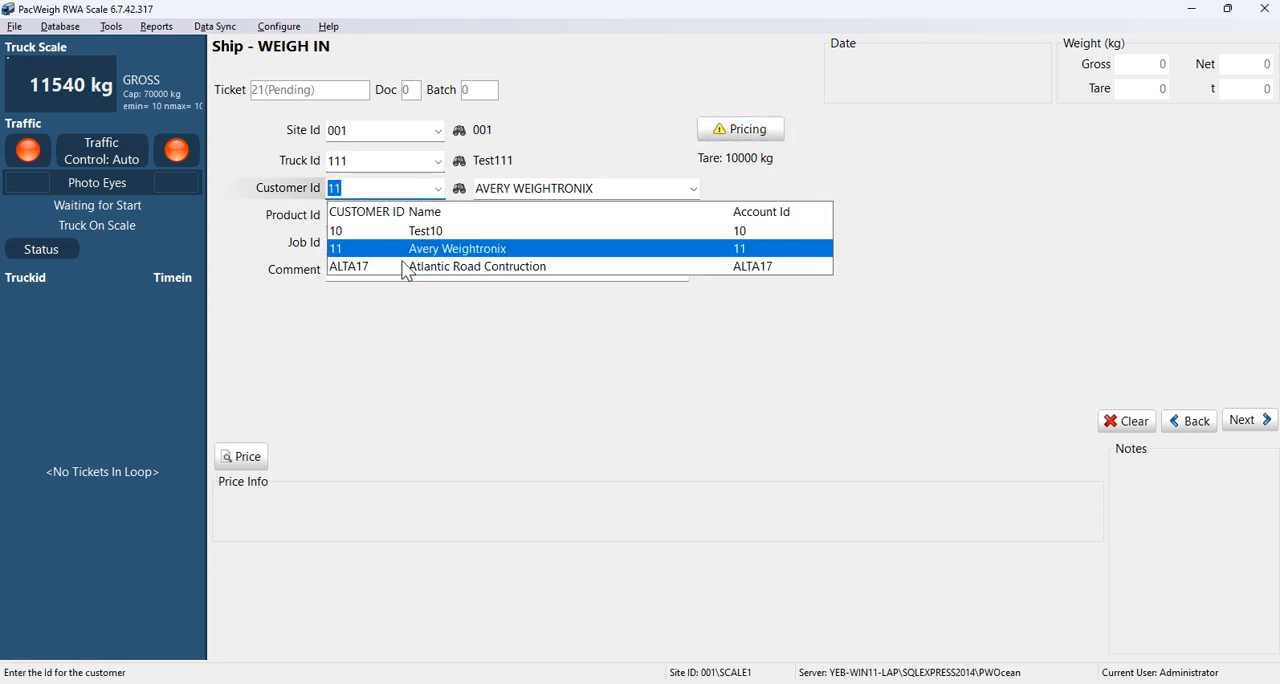
pyautogui.click(438, 161)
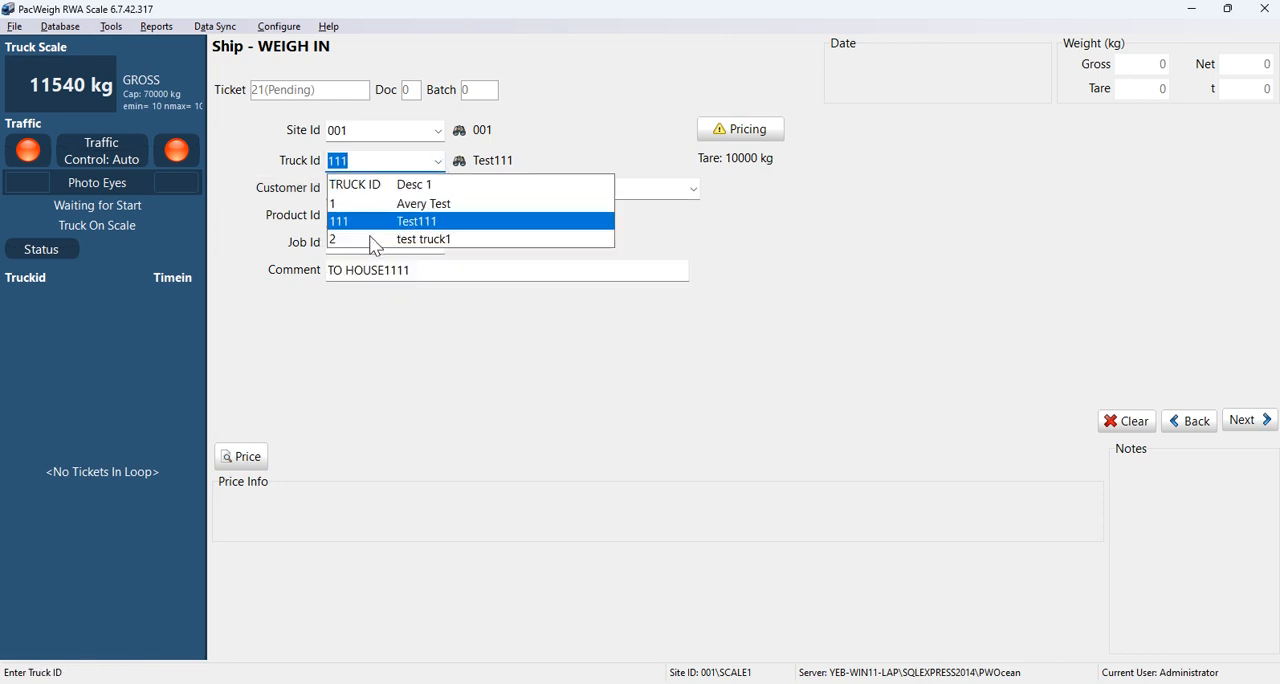
pyautogui.click(373, 205)
pyautogui.click(440, 192)
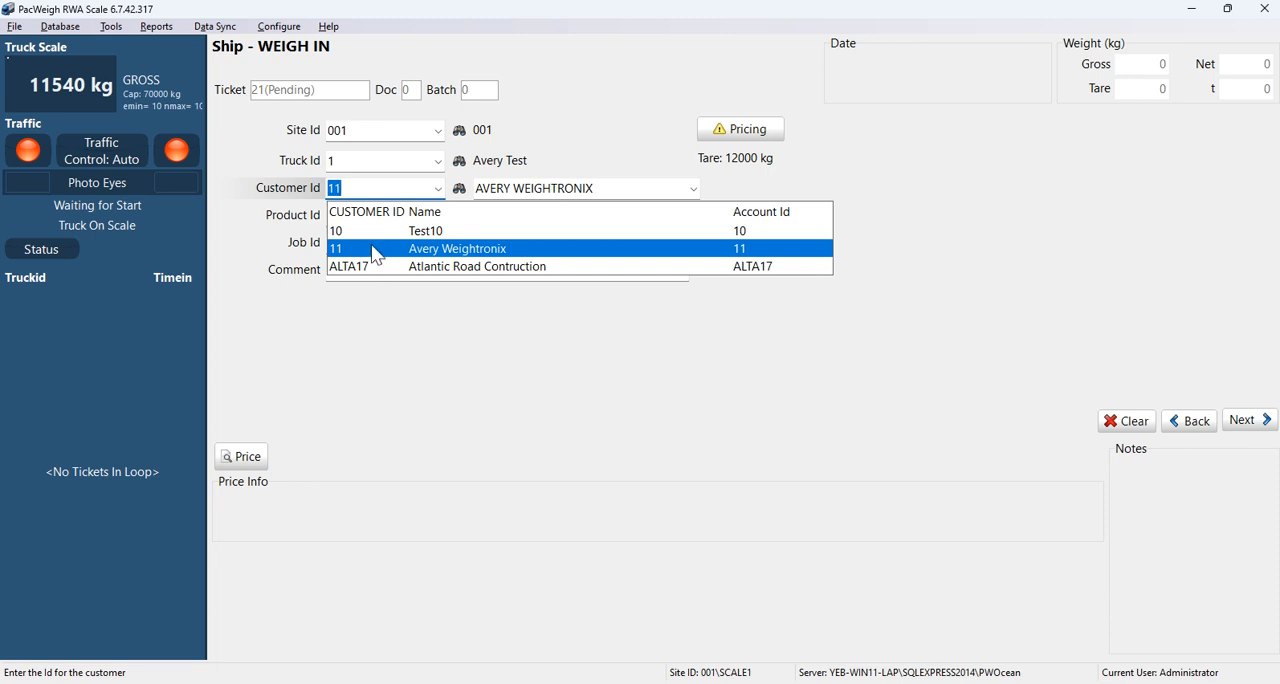
pyautogui.click(355, 268)
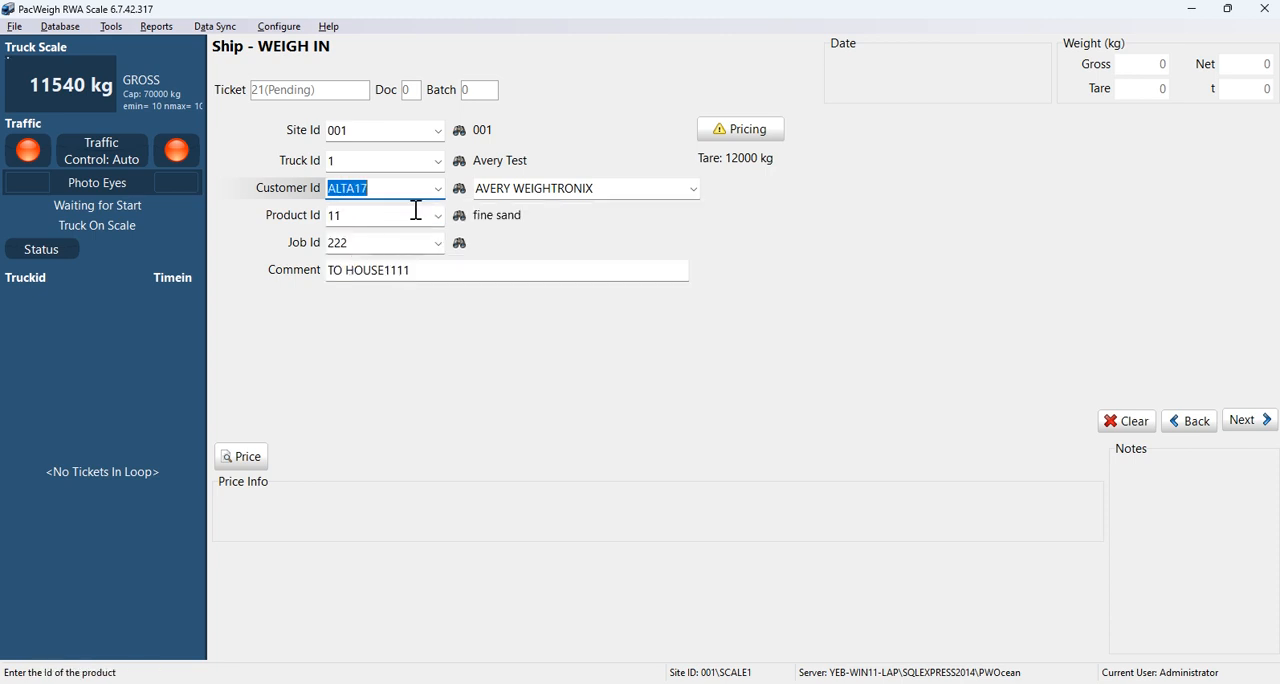
pyautogui.click(377, 290)
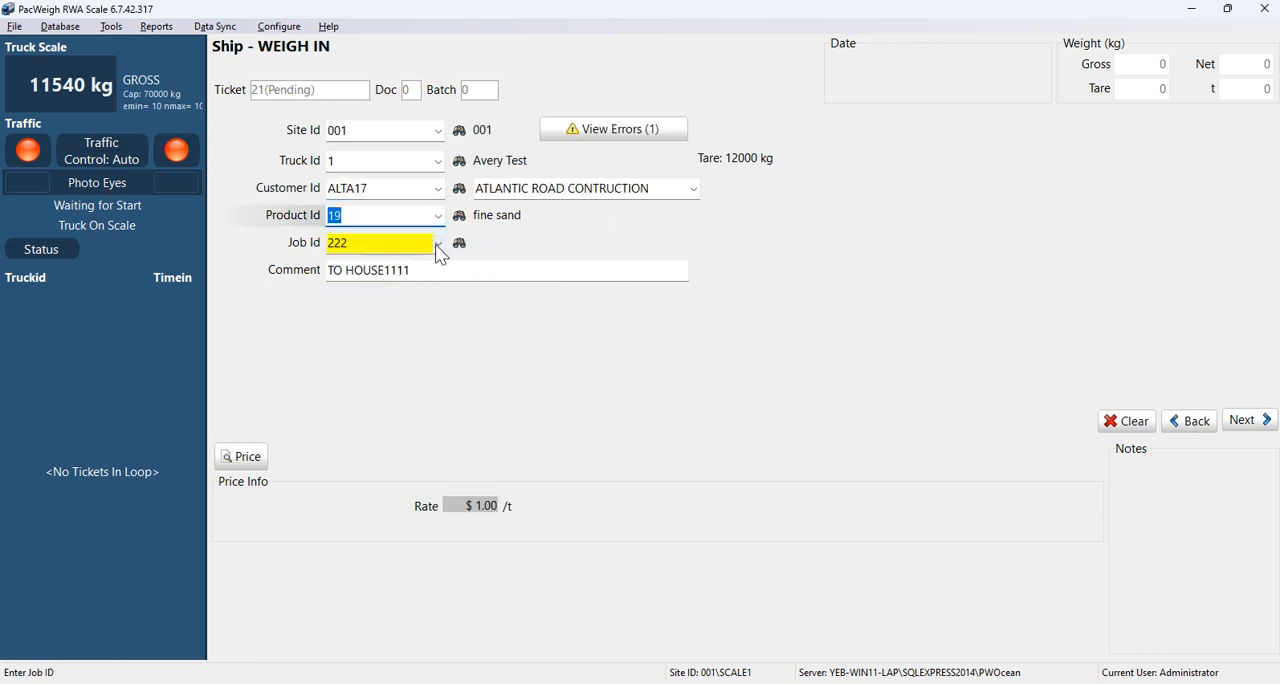
pyautogui.press('Tab')
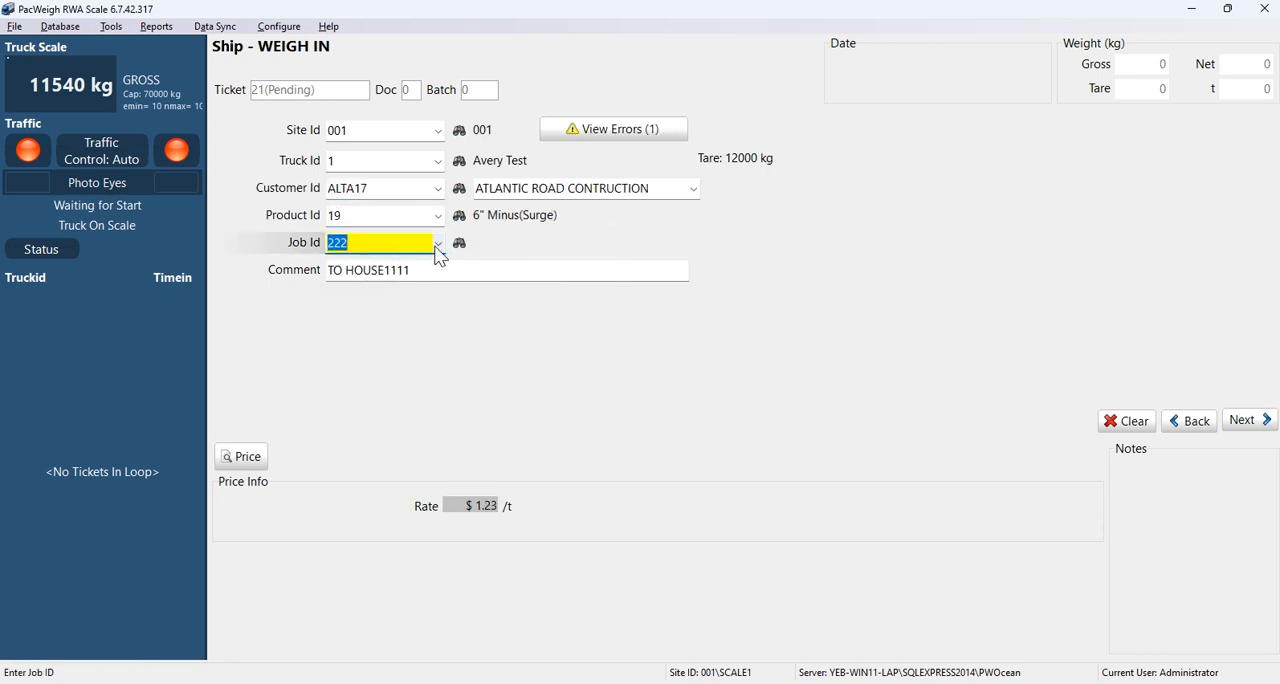
pyautogui.click(437, 250)
pyautogui.click(366, 288)
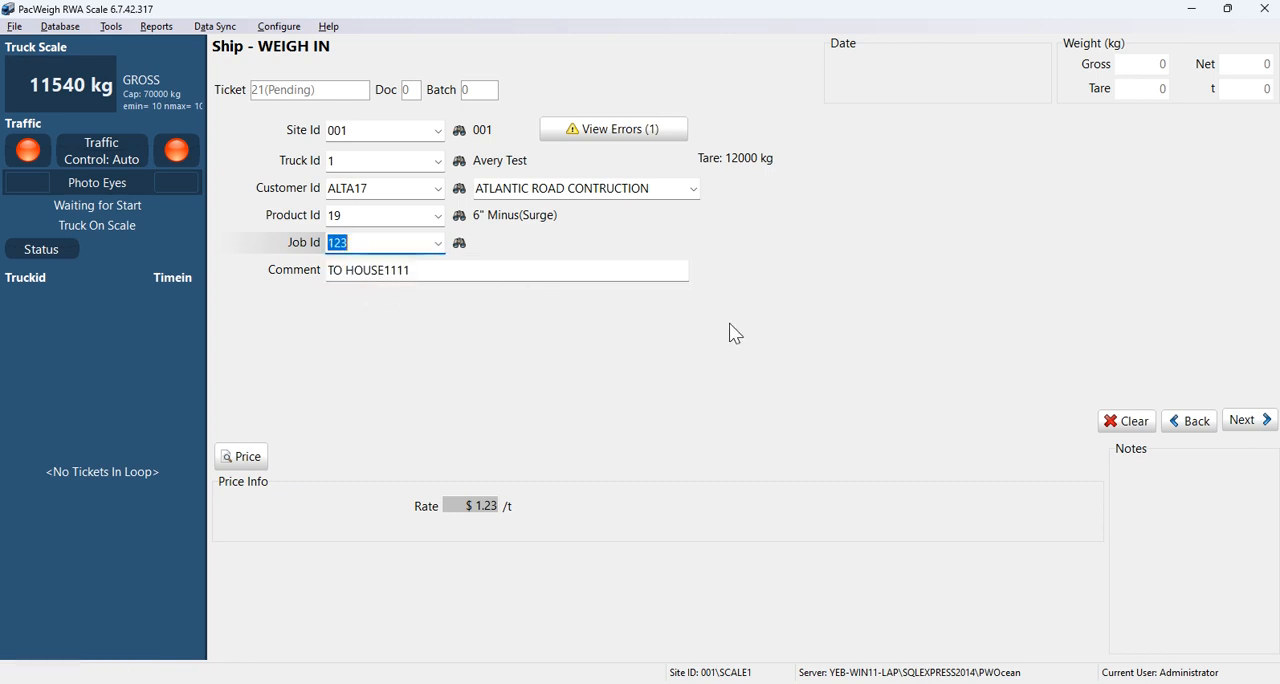
# Step: Try to take the weight for the ticket, decline to process it with a negative net weight, and clear the ticket
pyautogui.click(1238, 421)
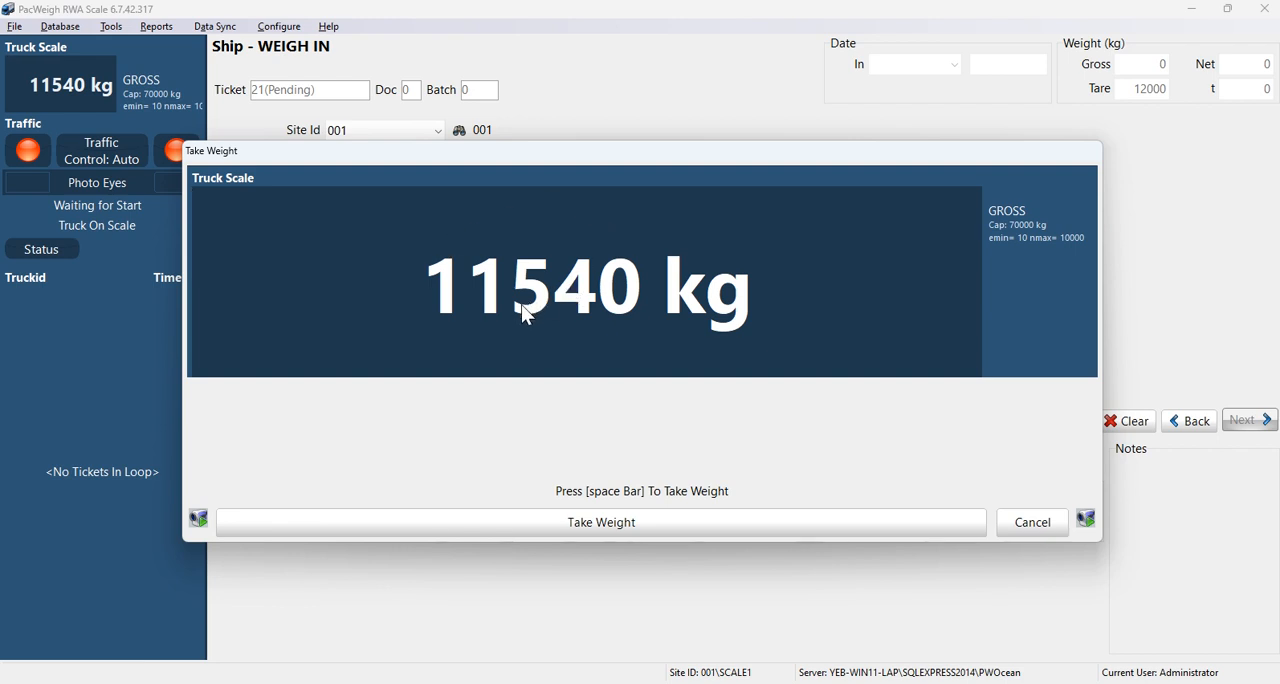
pyautogui.click(550, 528)
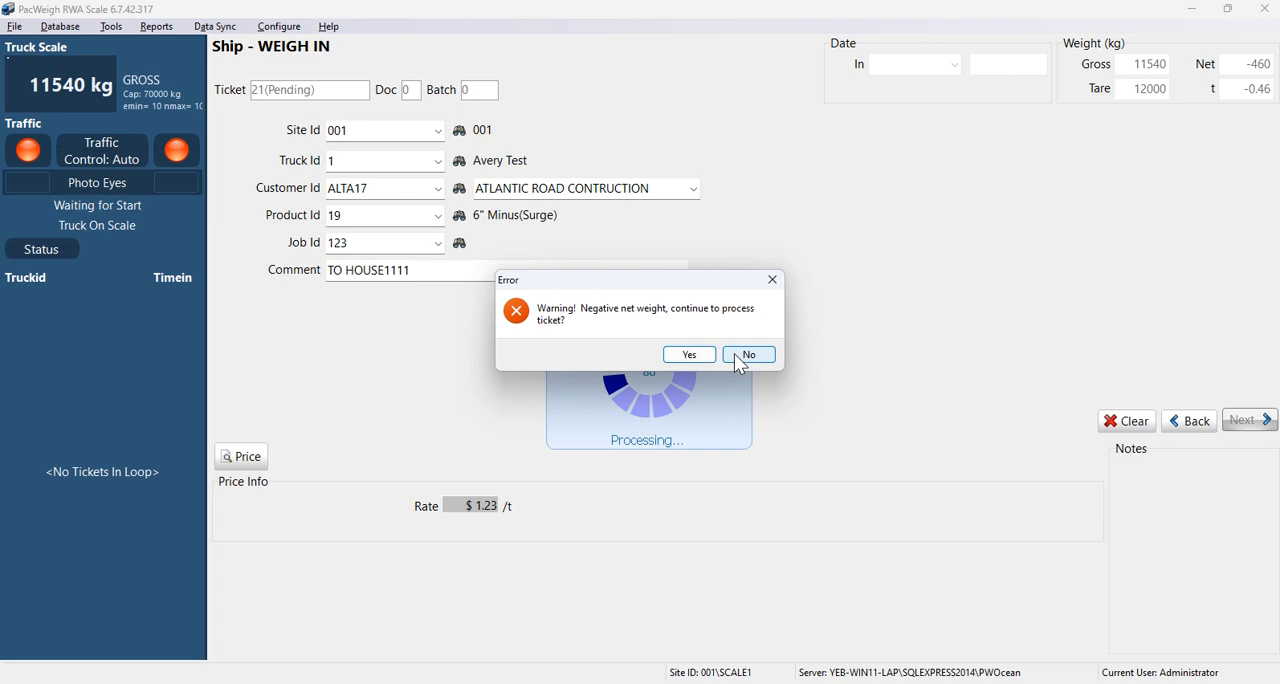
pyautogui.click(771, 281)
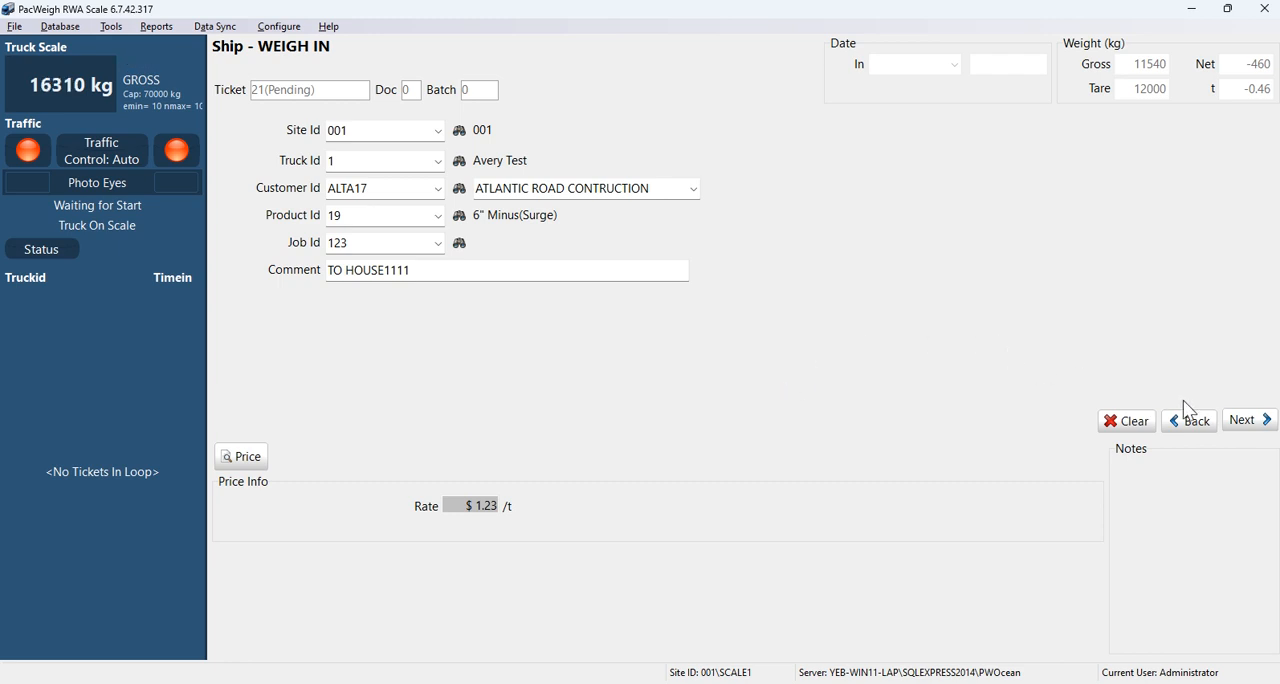
pyautogui.click(1243, 420)
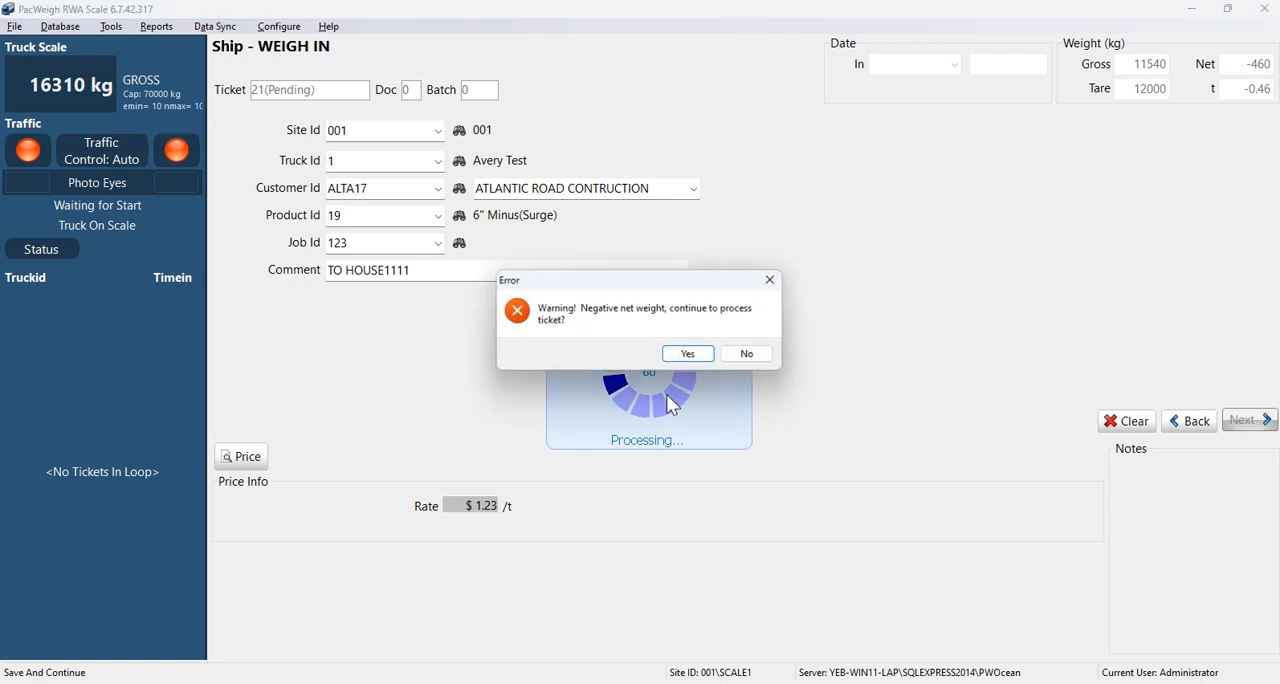
pyautogui.click(733, 355)
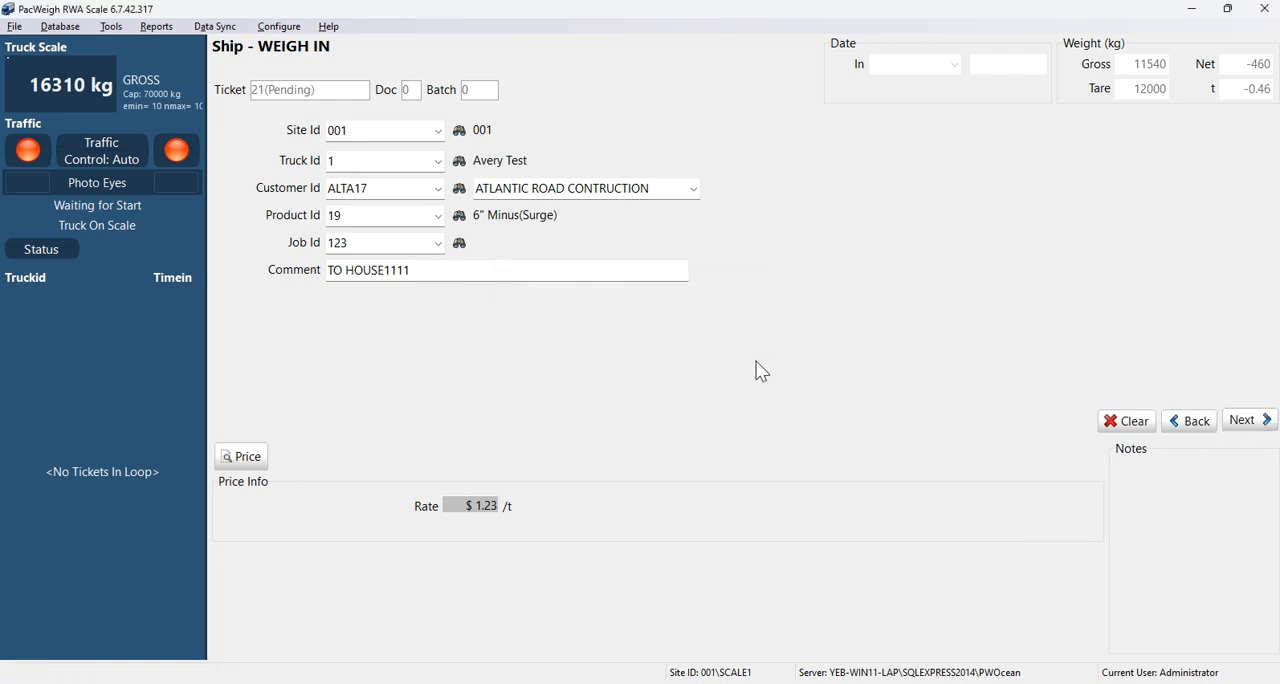
pyautogui.click(1108, 424)
pyautogui.click(655, 366)
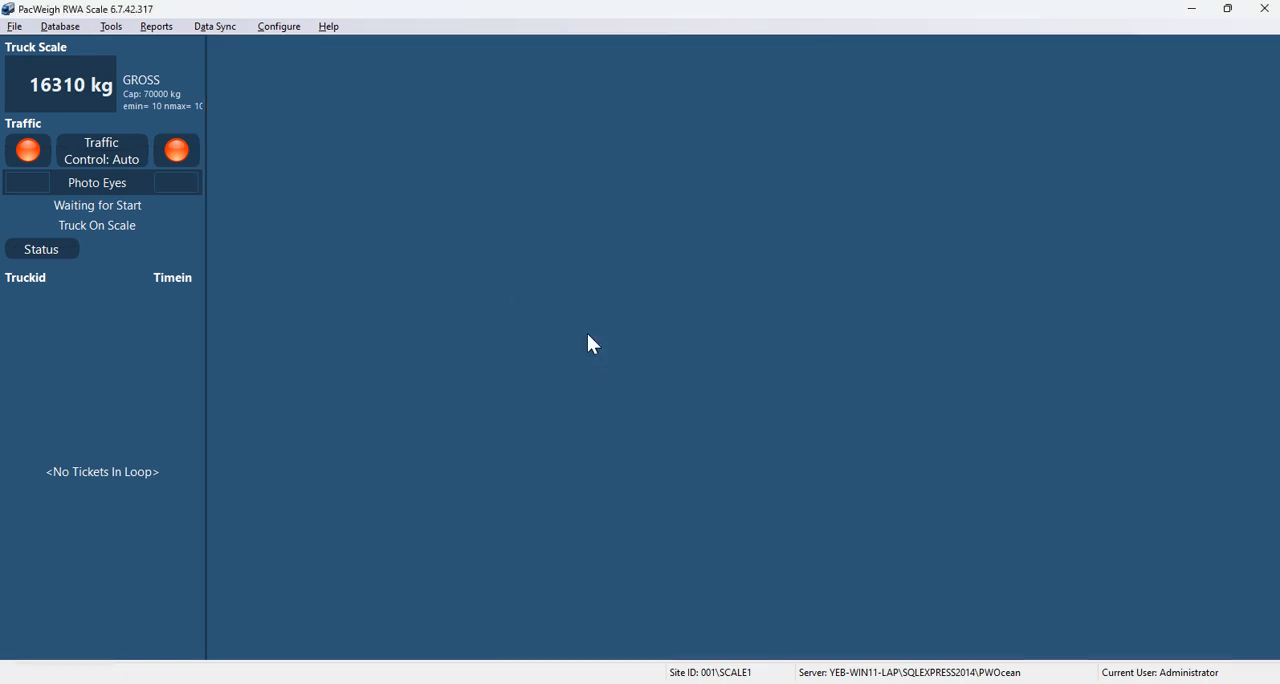
# Step: Start a new shipping weigh-in ticket with truck 1 (Avery Test), customer ALTA17, product 19 (6" Minus(Surge)) and job 123
pyautogui.press('i')
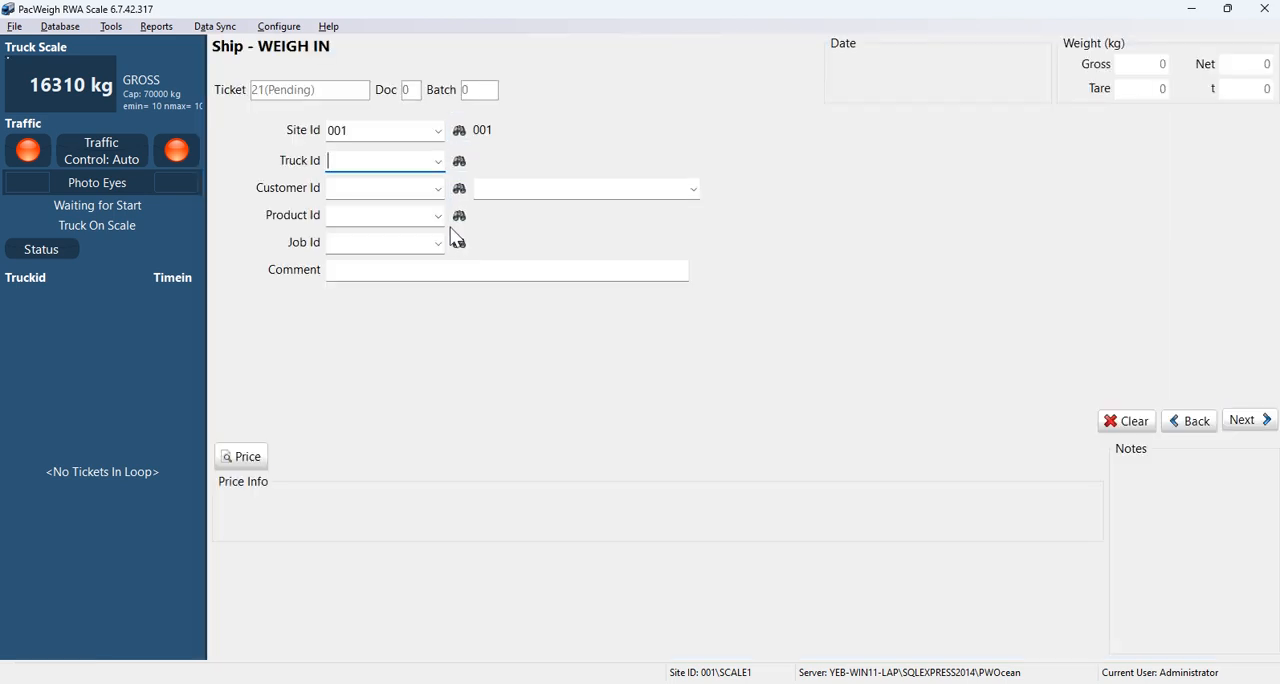
pyautogui.click(437, 160)
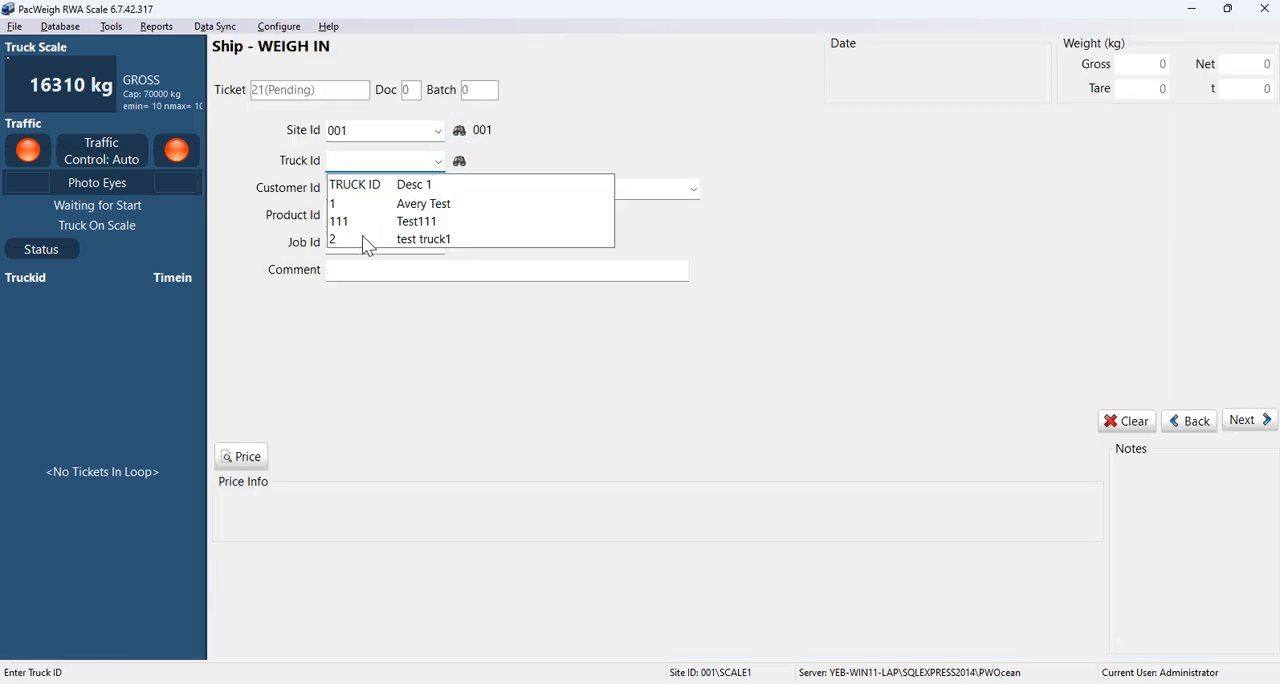
pyautogui.click(407, 198)
pyautogui.click(430, 191)
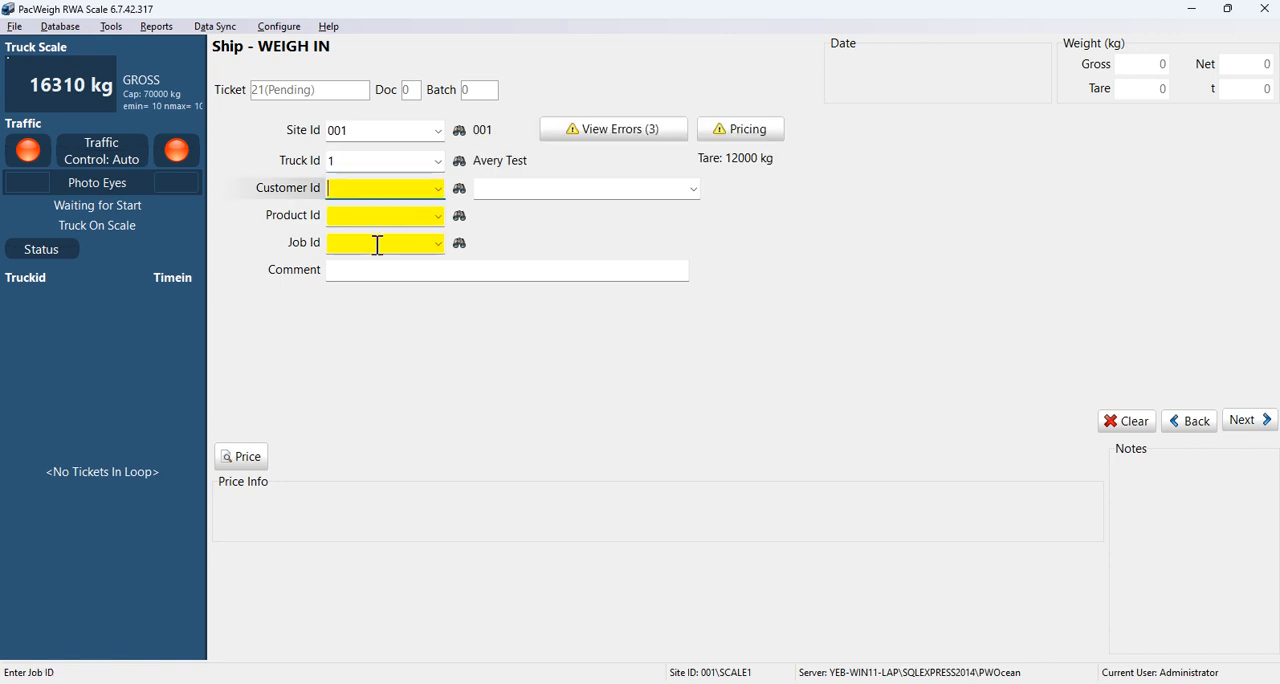
pyautogui.click(437, 190)
pyautogui.click(360, 267)
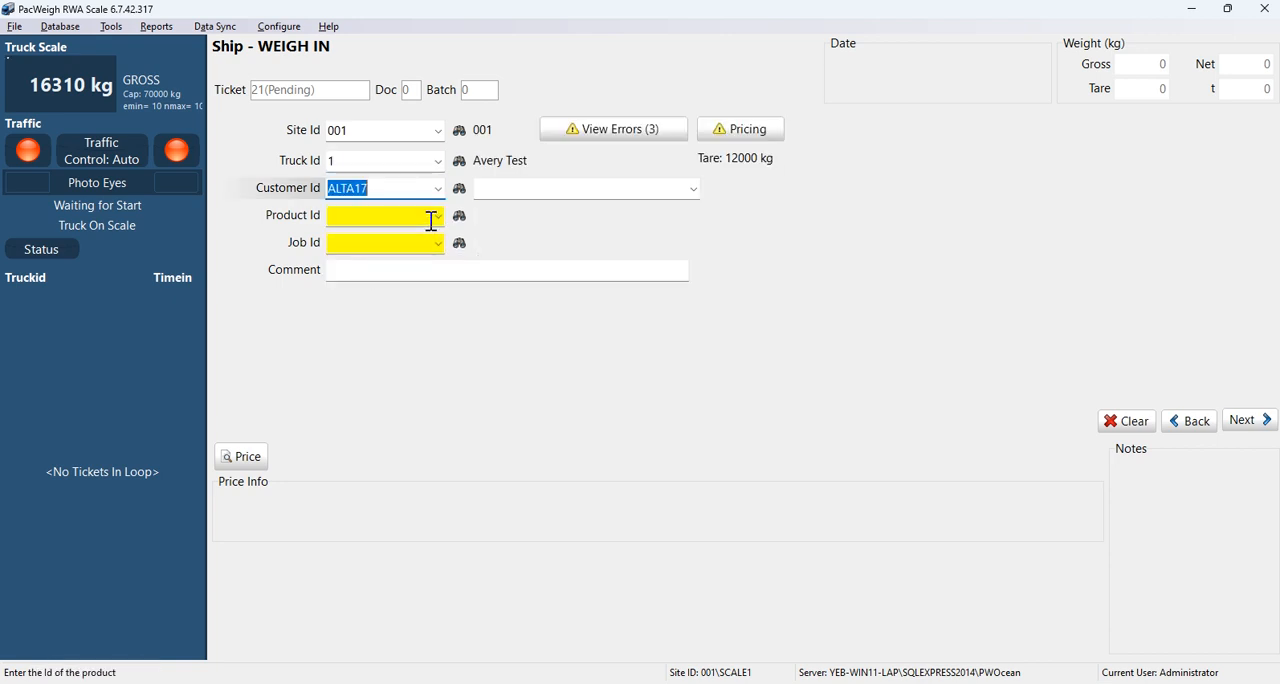
pyautogui.click(437, 216)
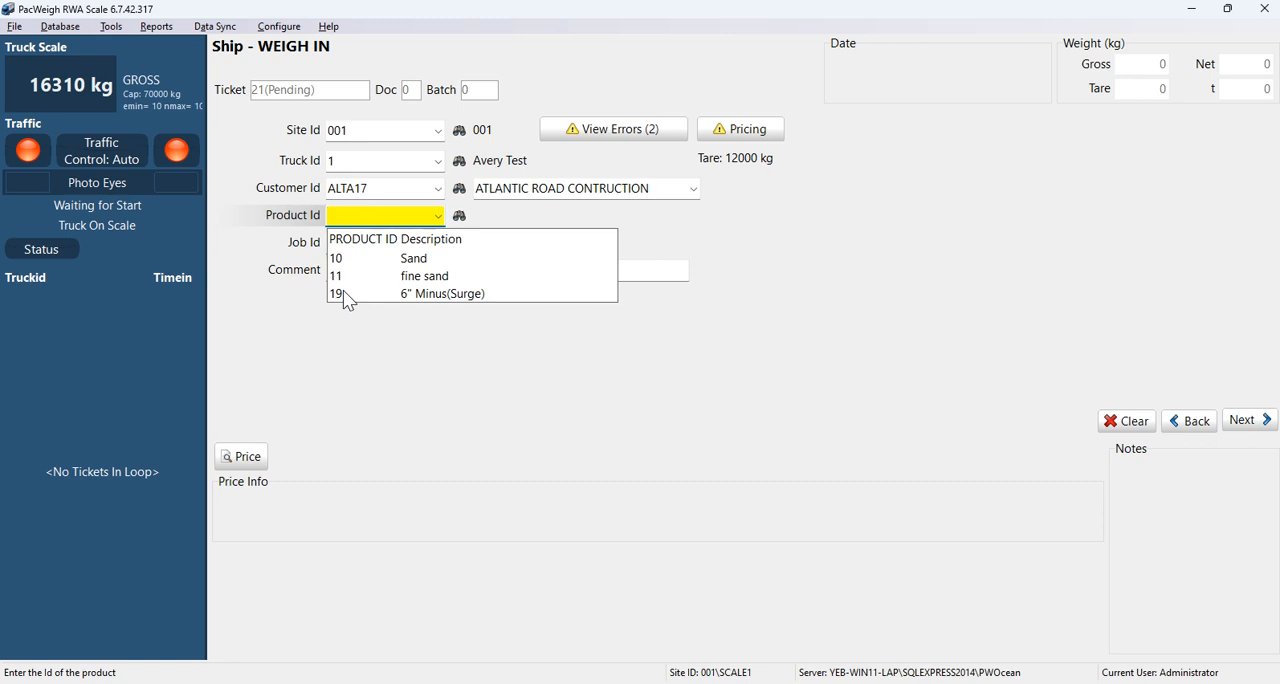
pyautogui.click(346, 297)
pyautogui.click(438, 244)
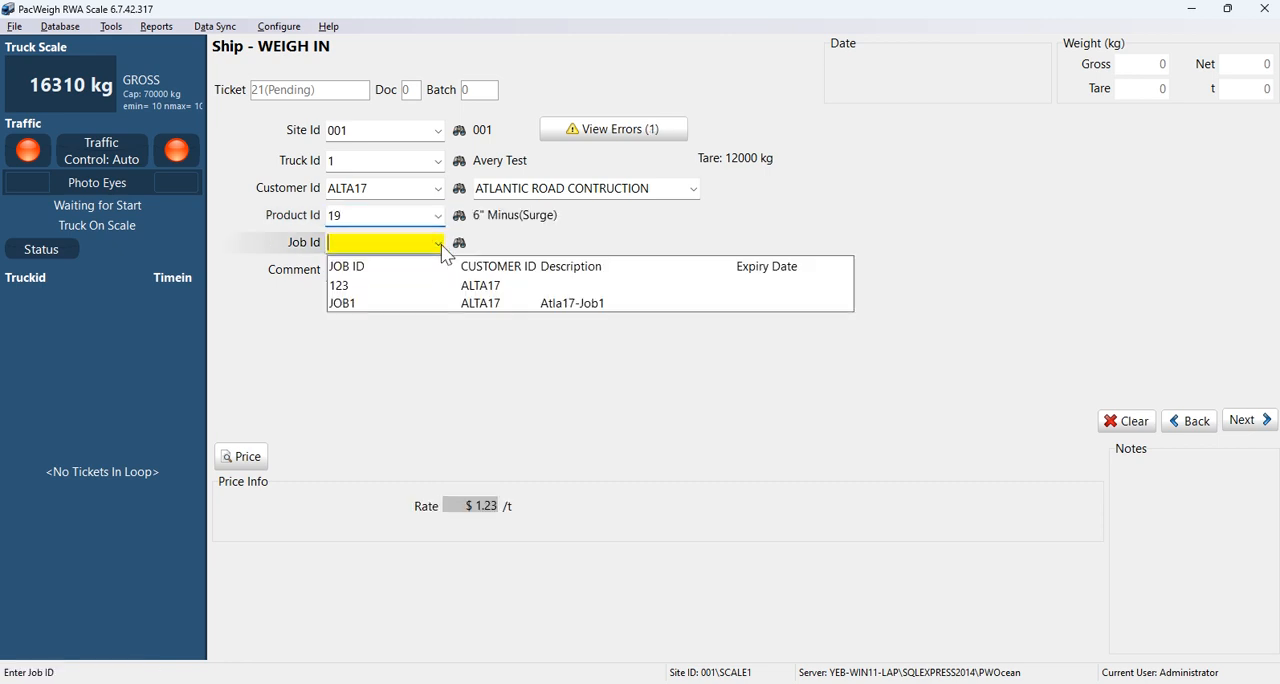
pyautogui.click(360, 290)
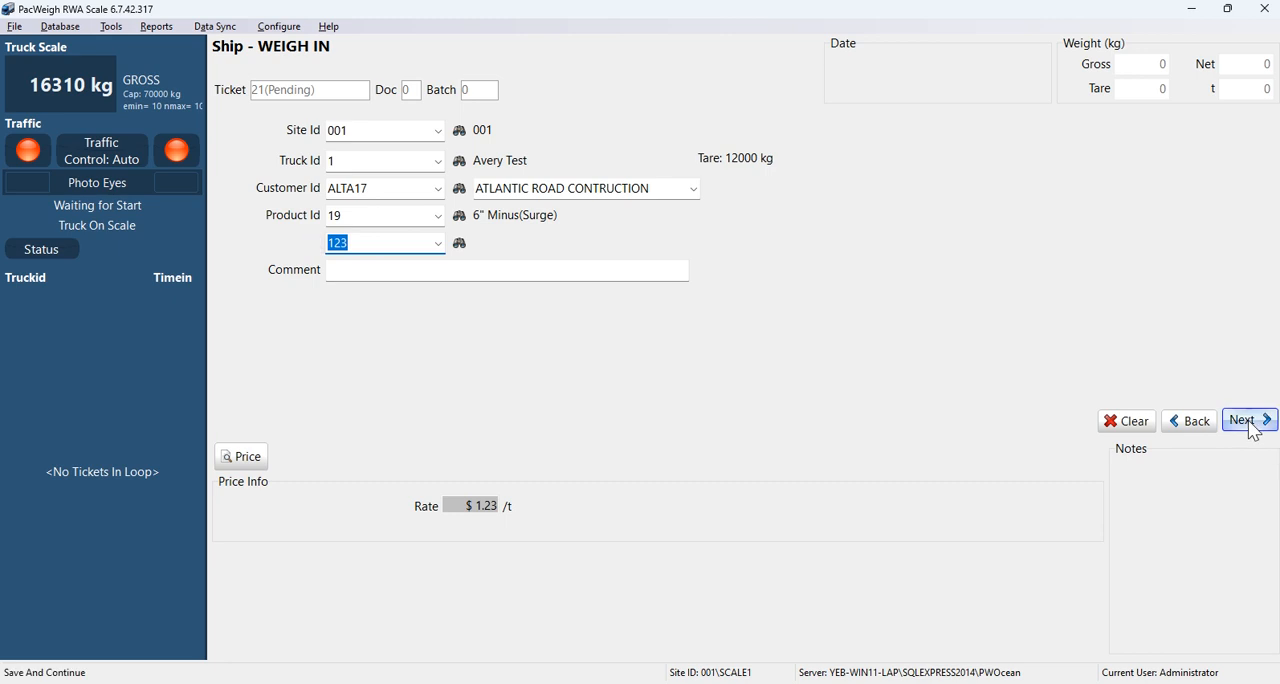
# Step: Take the truck's weight for the ticket and accept the ticket charges with payment On Account
pyautogui.click(1249, 421)
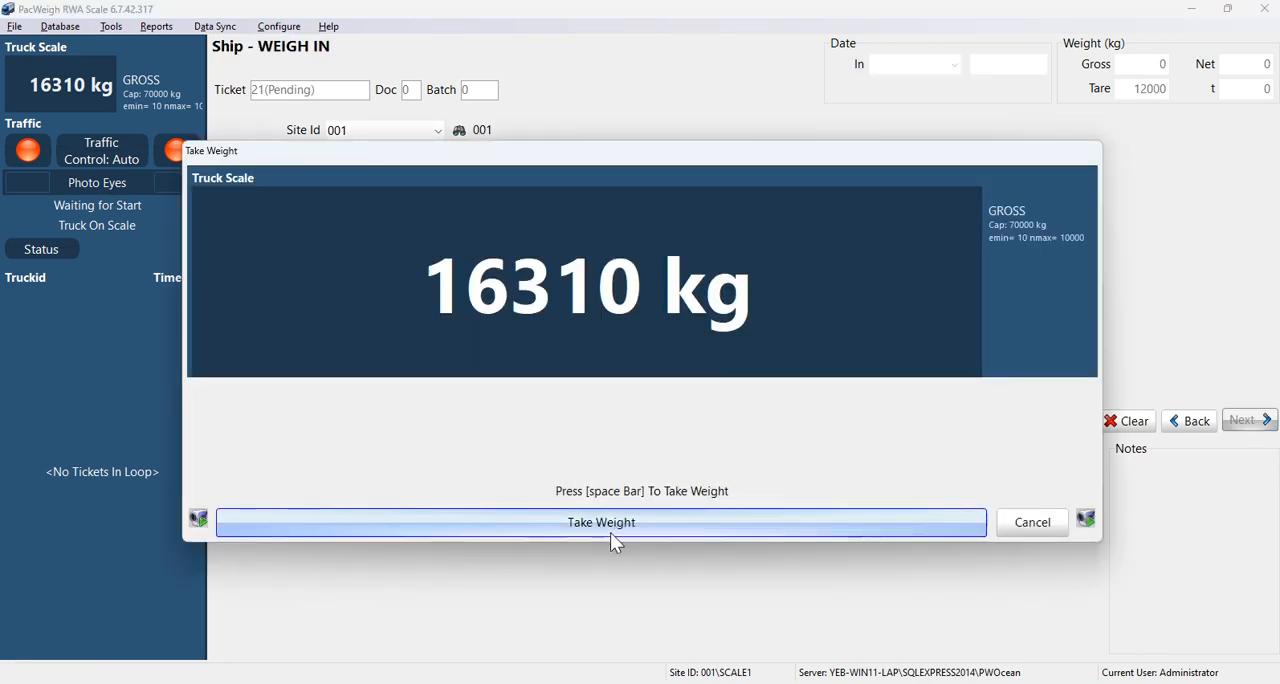
pyautogui.click(614, 537)
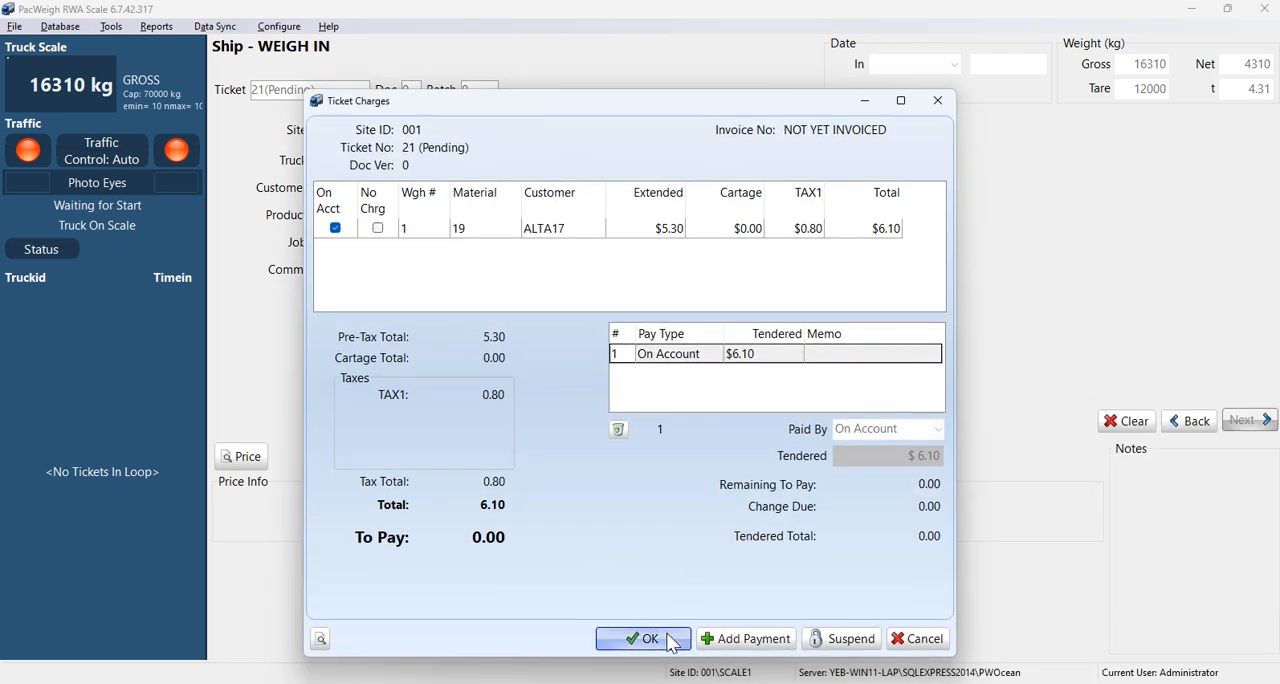
pyautogui.click(671, 643)
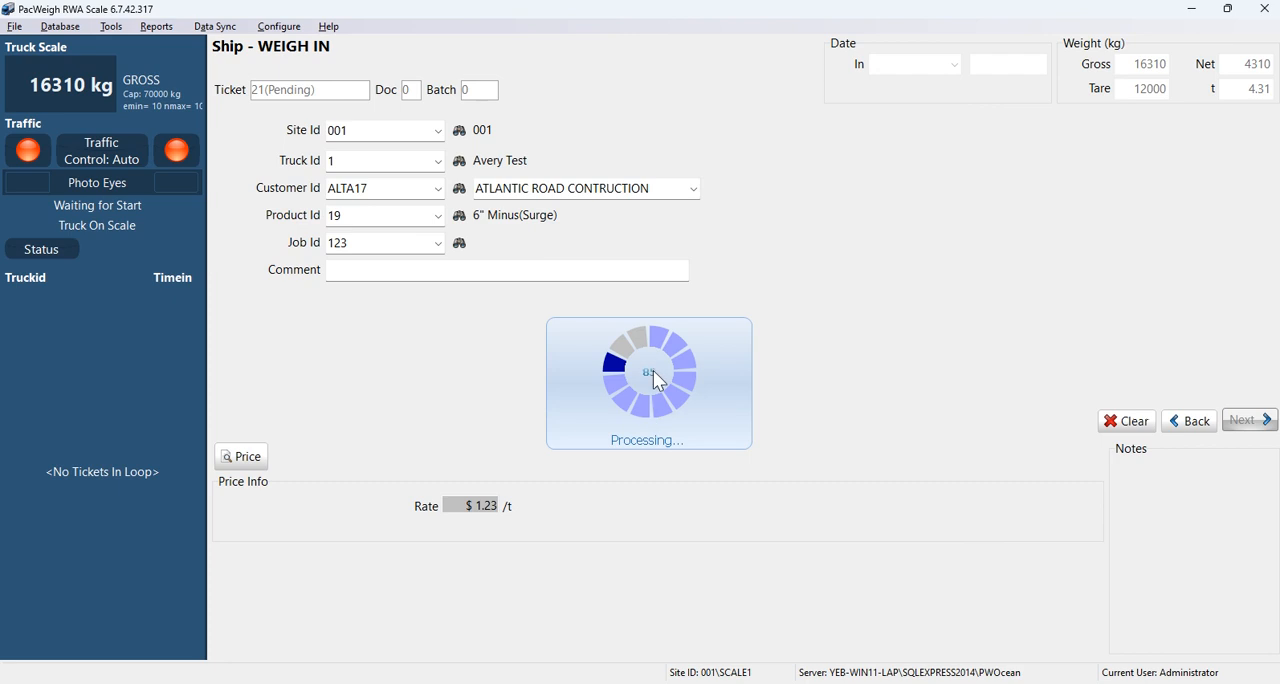